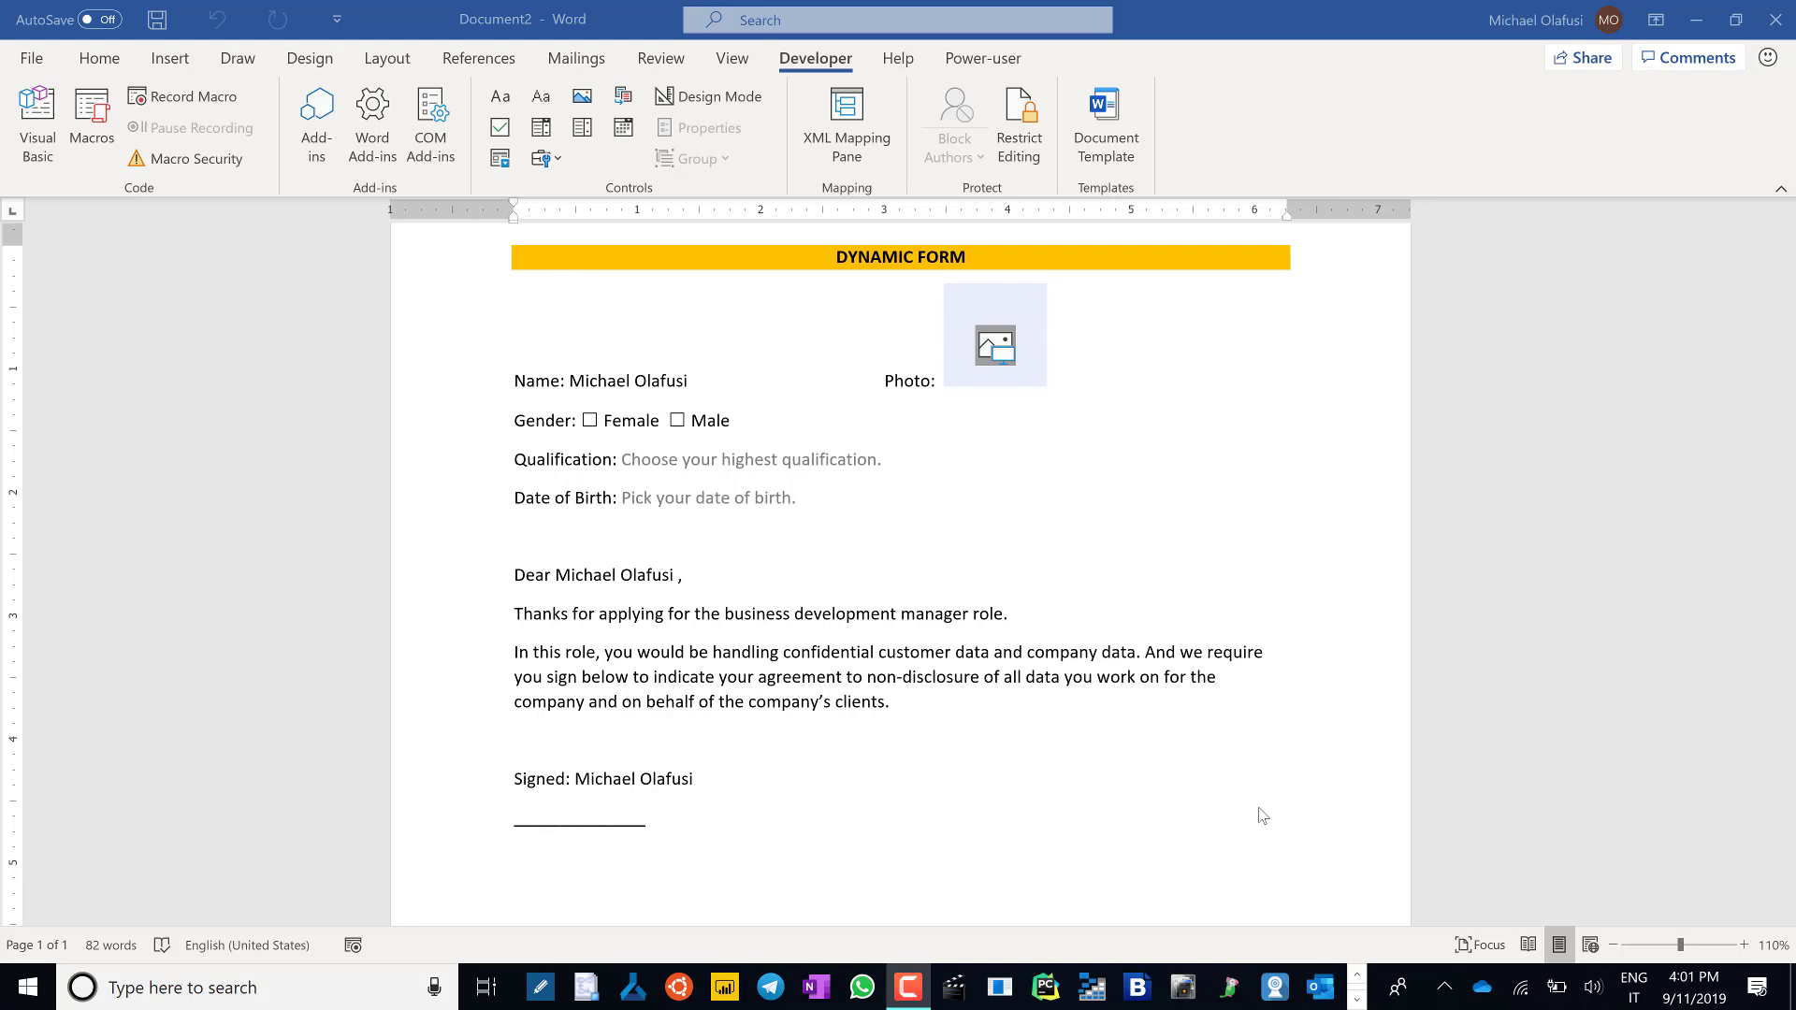
Replace the existing name in the Name field with a new full name.
{"action": "left_click", "coordinate": [655, 380]}
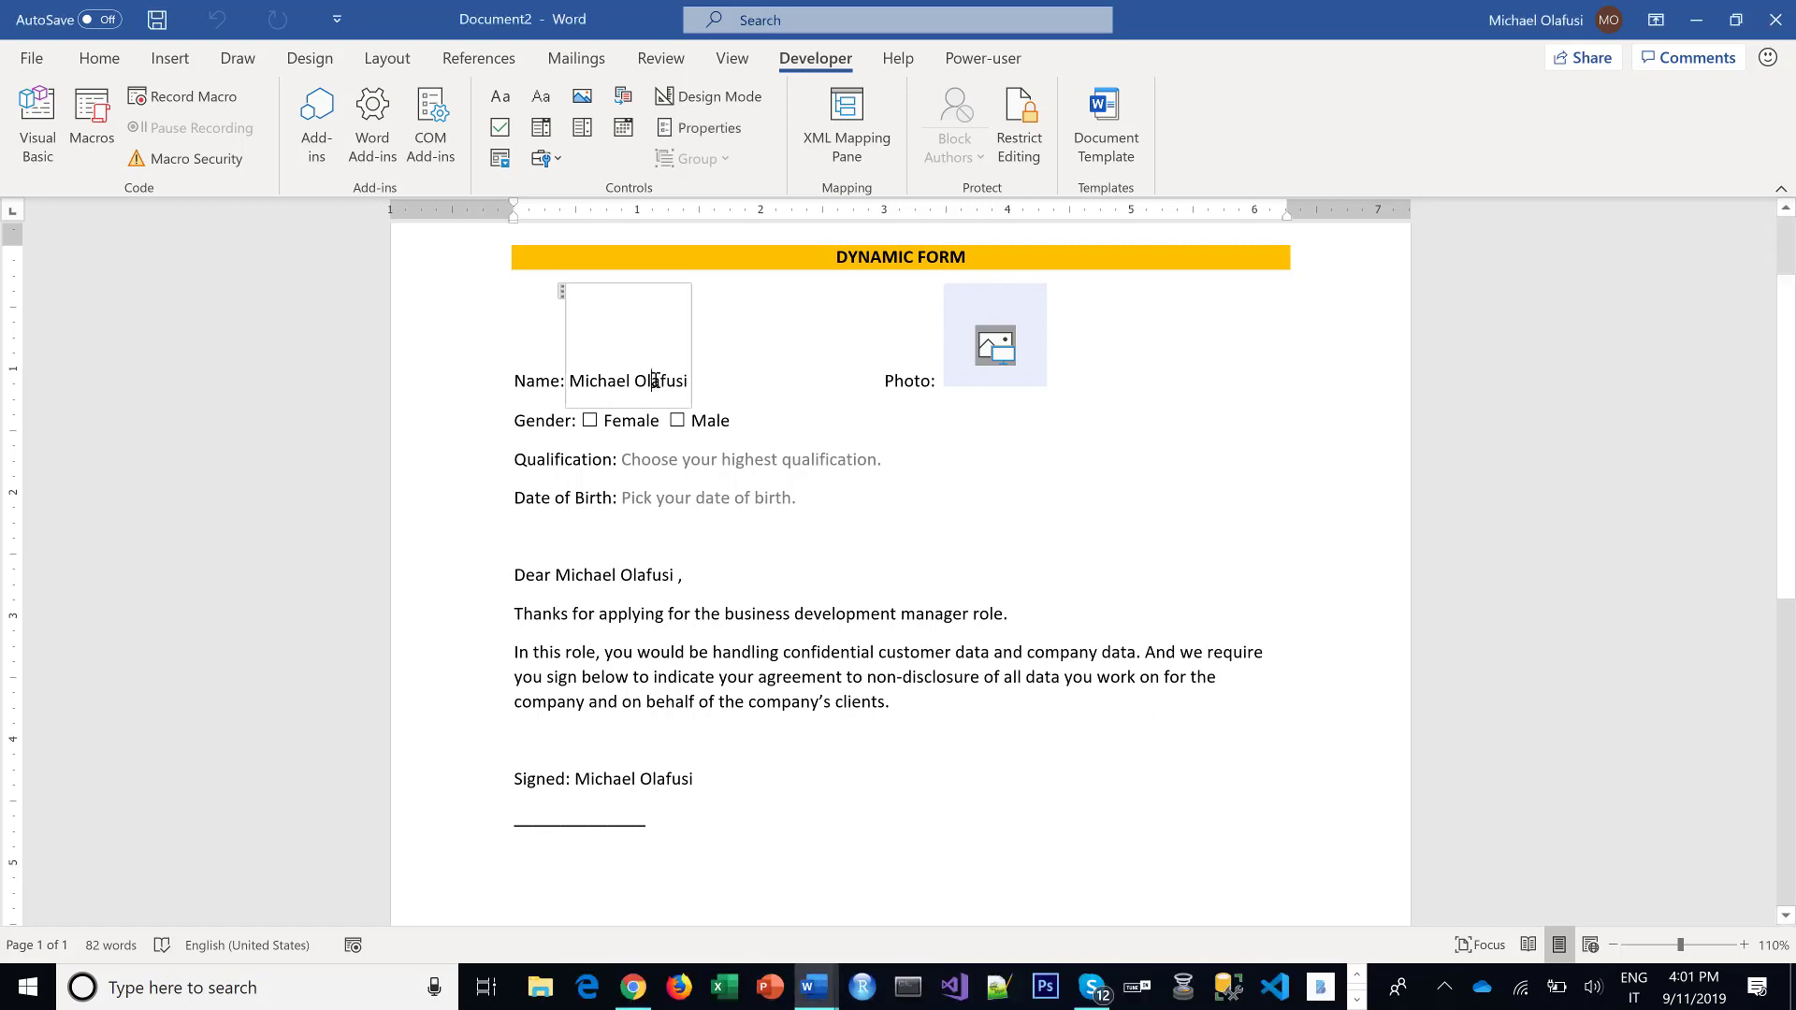
{"action": "key", "text": "BackSpace"}
{"action": "key", "text": "BackSpace"}
{"action": "key", "text": "BackSpace"}
{"action": "key", "text": "BackSpace"}
{"action": "key", "text": "BackSpace"}
{"action": "key", "text": "BackSpace"}
{"action": "key", "text": "BackSpace"}
{"action": "key", "text": "BackSpace"}
{"action": "key", "text": "BackSpace"}
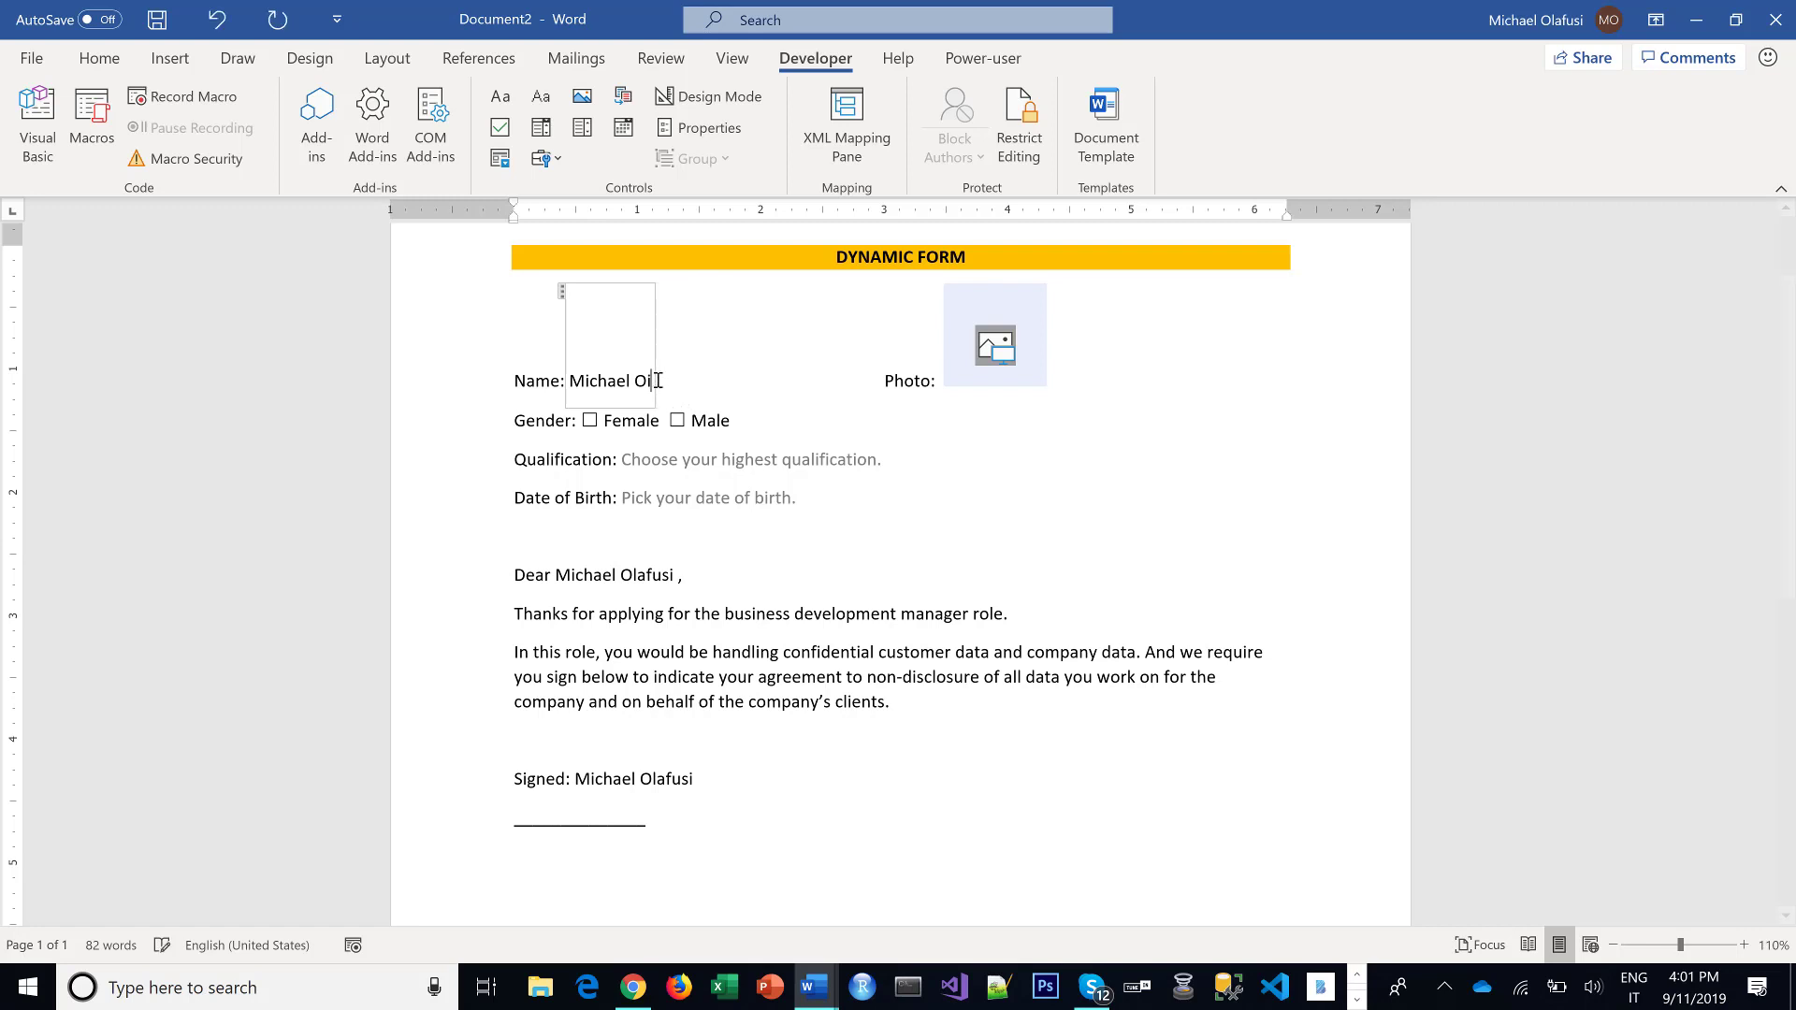
{"action": "key", "text": "BackSpace"}
{"action": "key", "text": "BackSpace"}
{"action": "key", "text": "BackSpace"}
{"action": "key", "text": "BackSpace"}
{"action": "key", "text": "BackSpace"}
{"action": "key", "text": "BackSpace"}
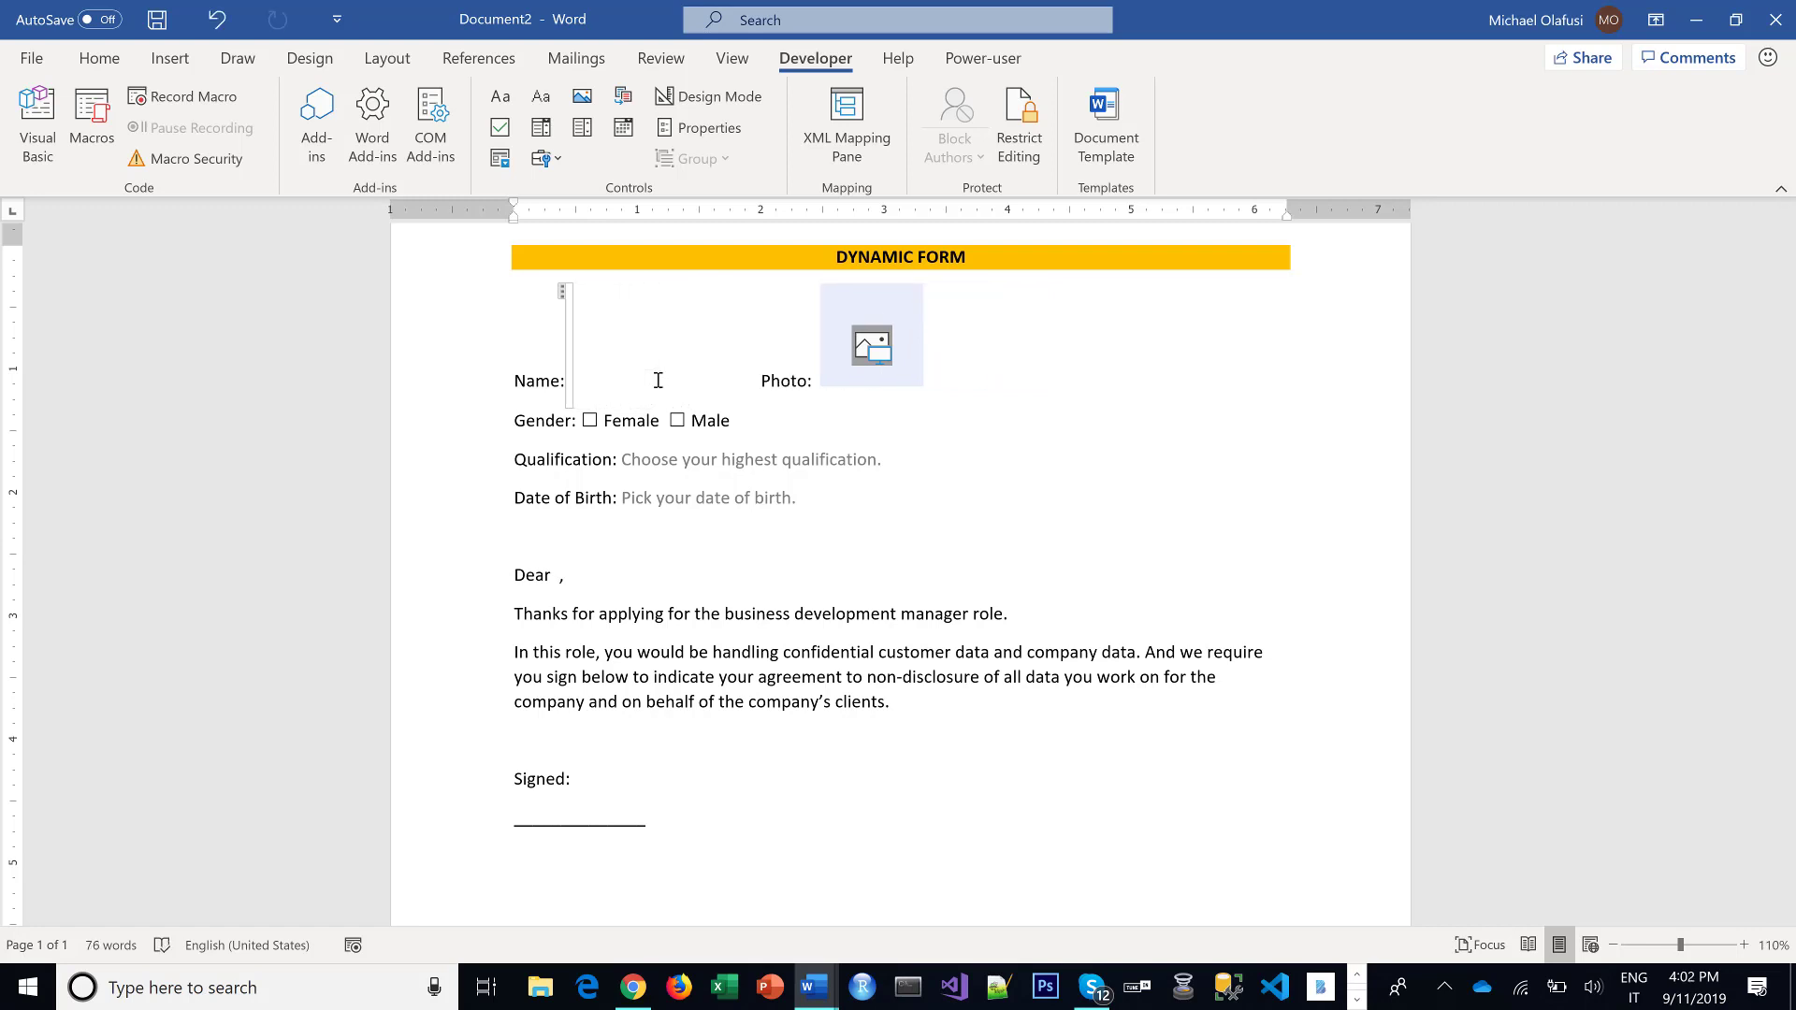
{"action": "type", "text": "Brac"}
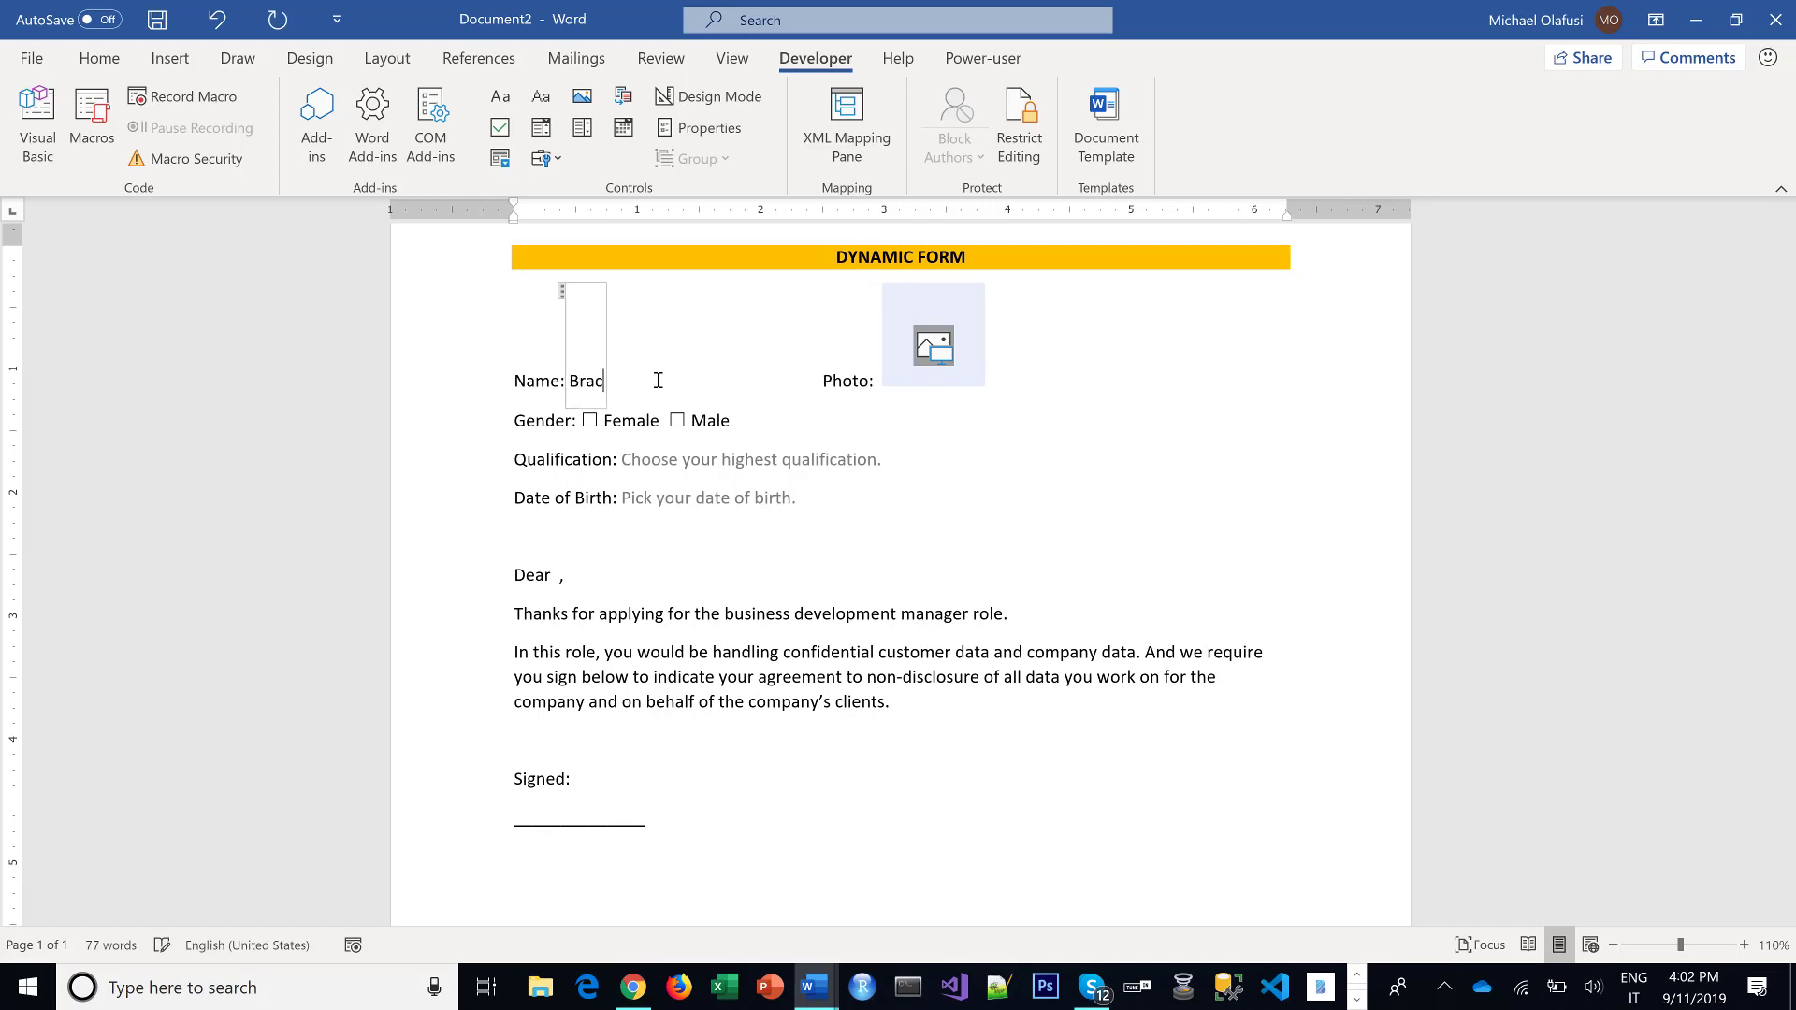
{"action": "type", "text": "rack"}
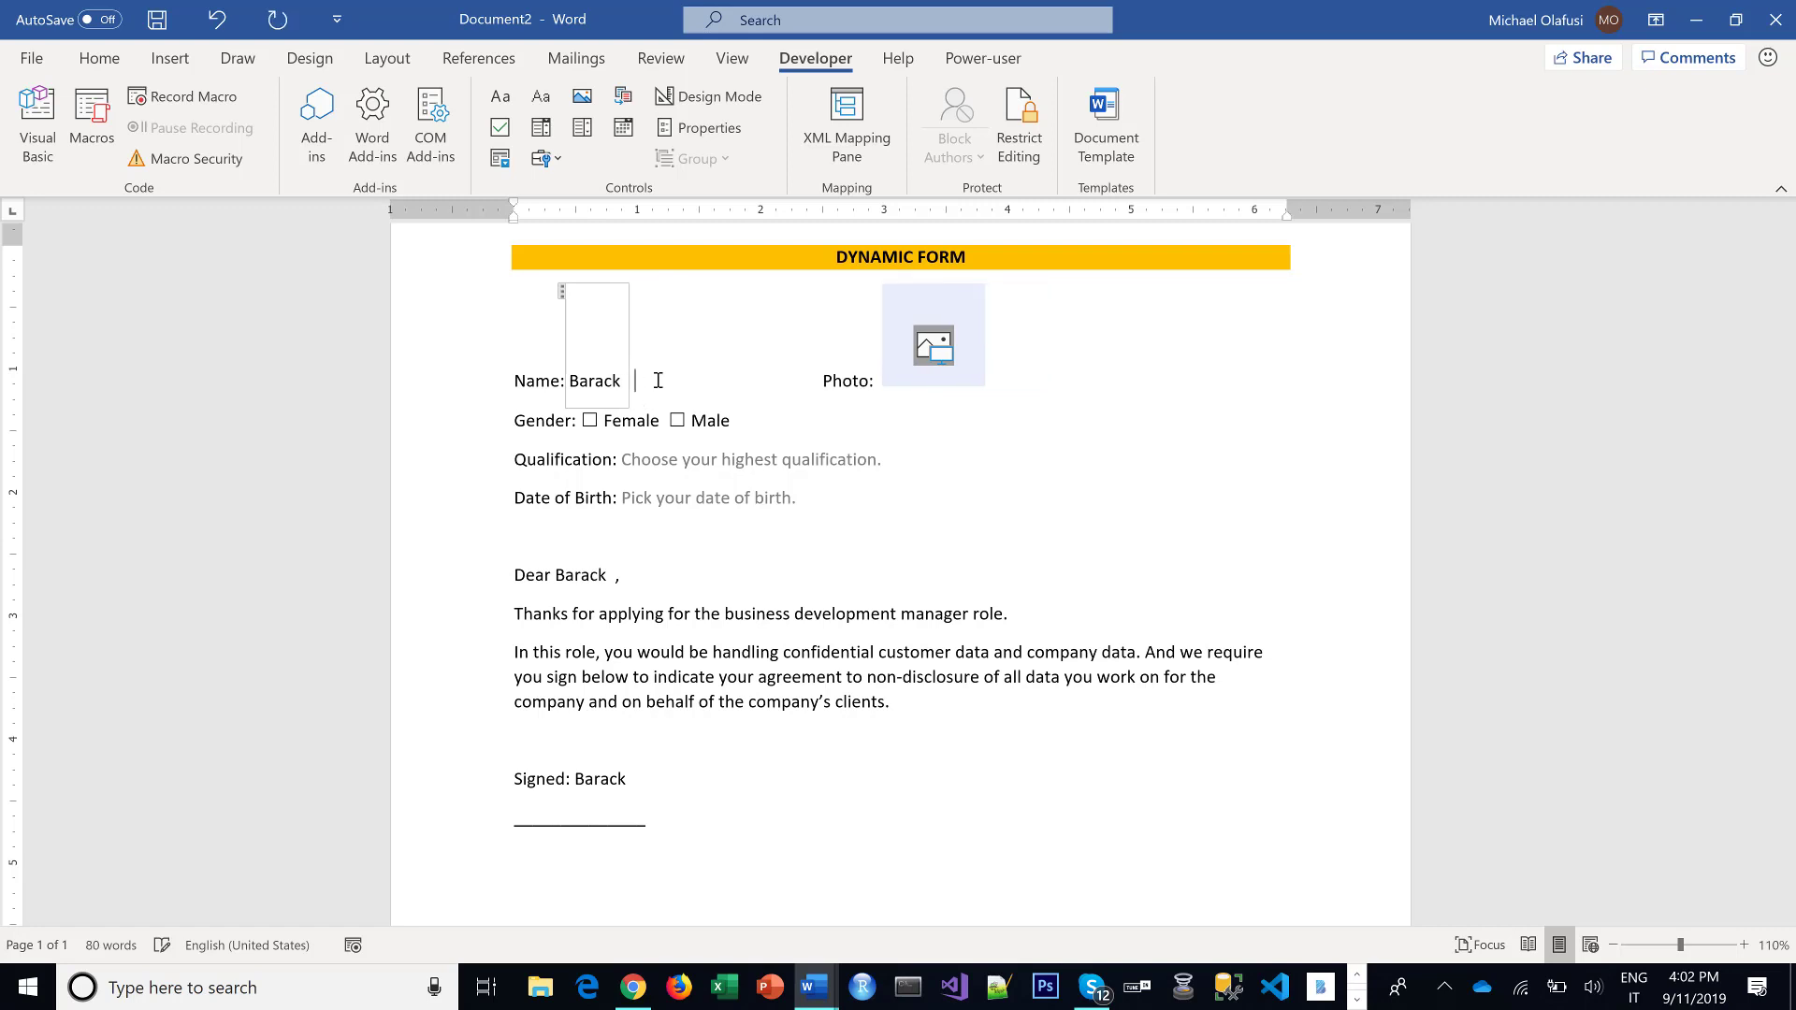
{"action": "type", "text": " Obama"}
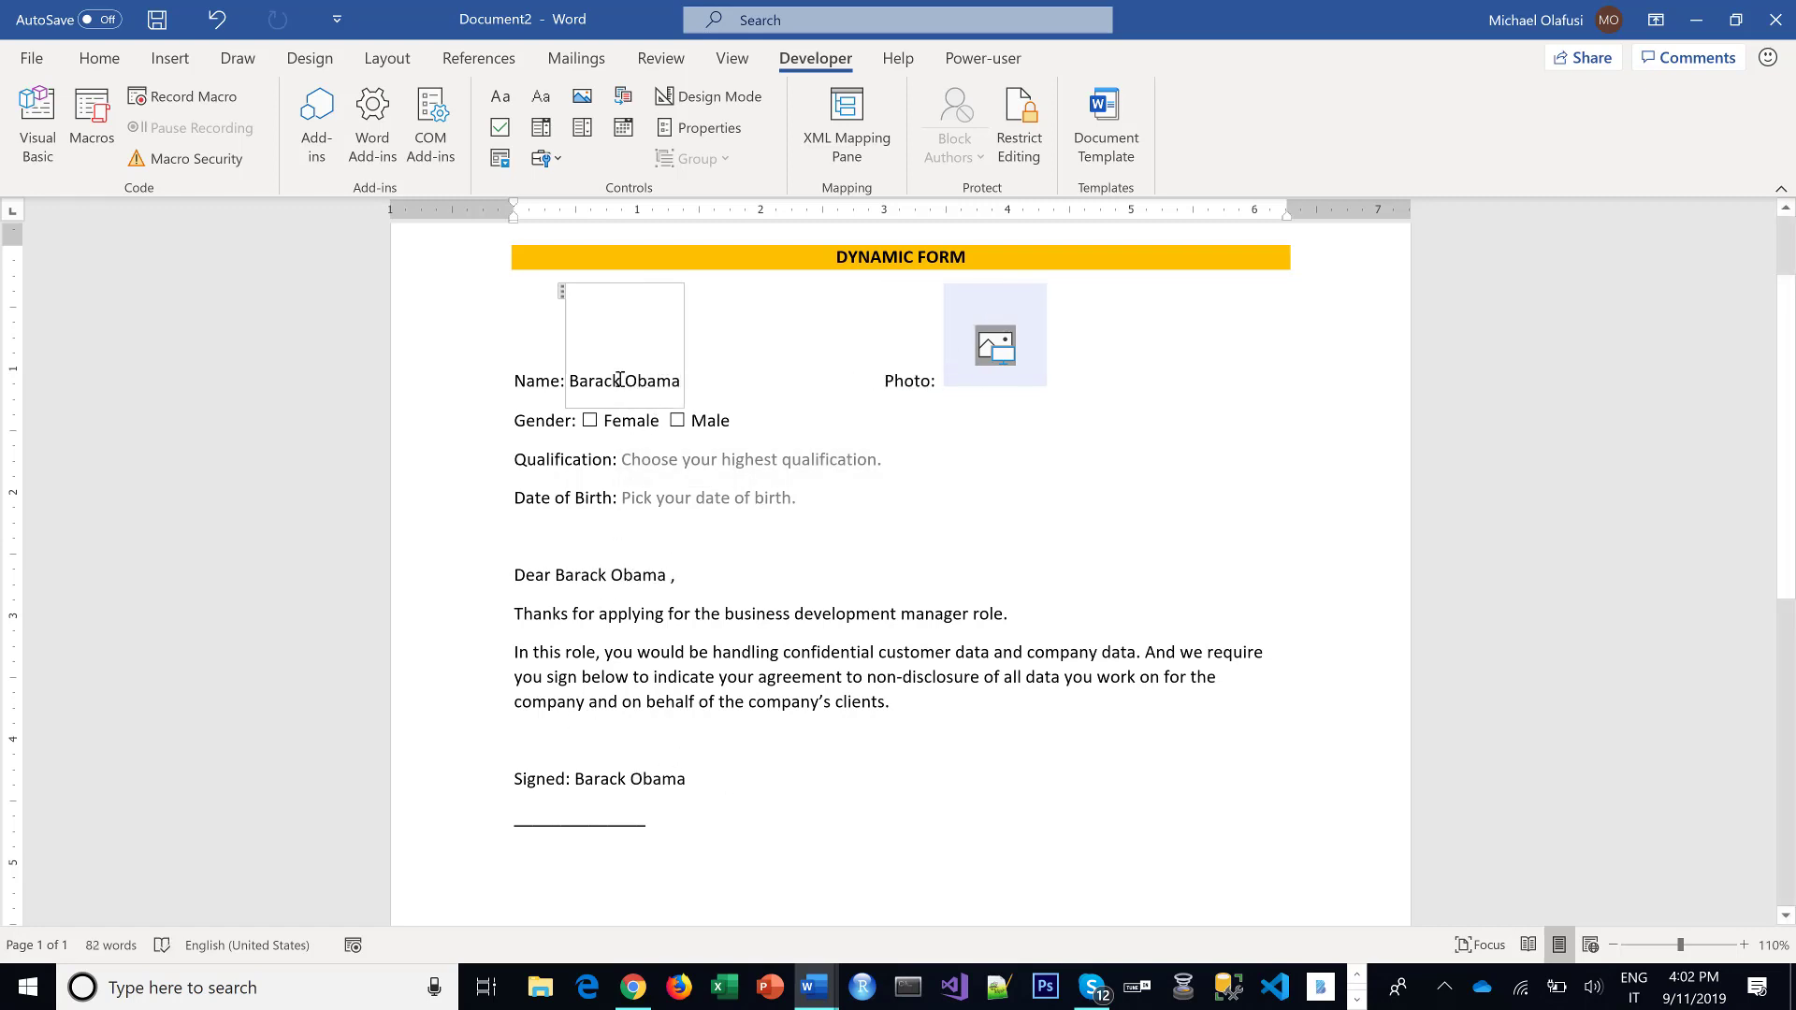
Swap that name for a different full name and remove the leftover letters.
{"action": "triple_click", "coordinate": [649, 384]}
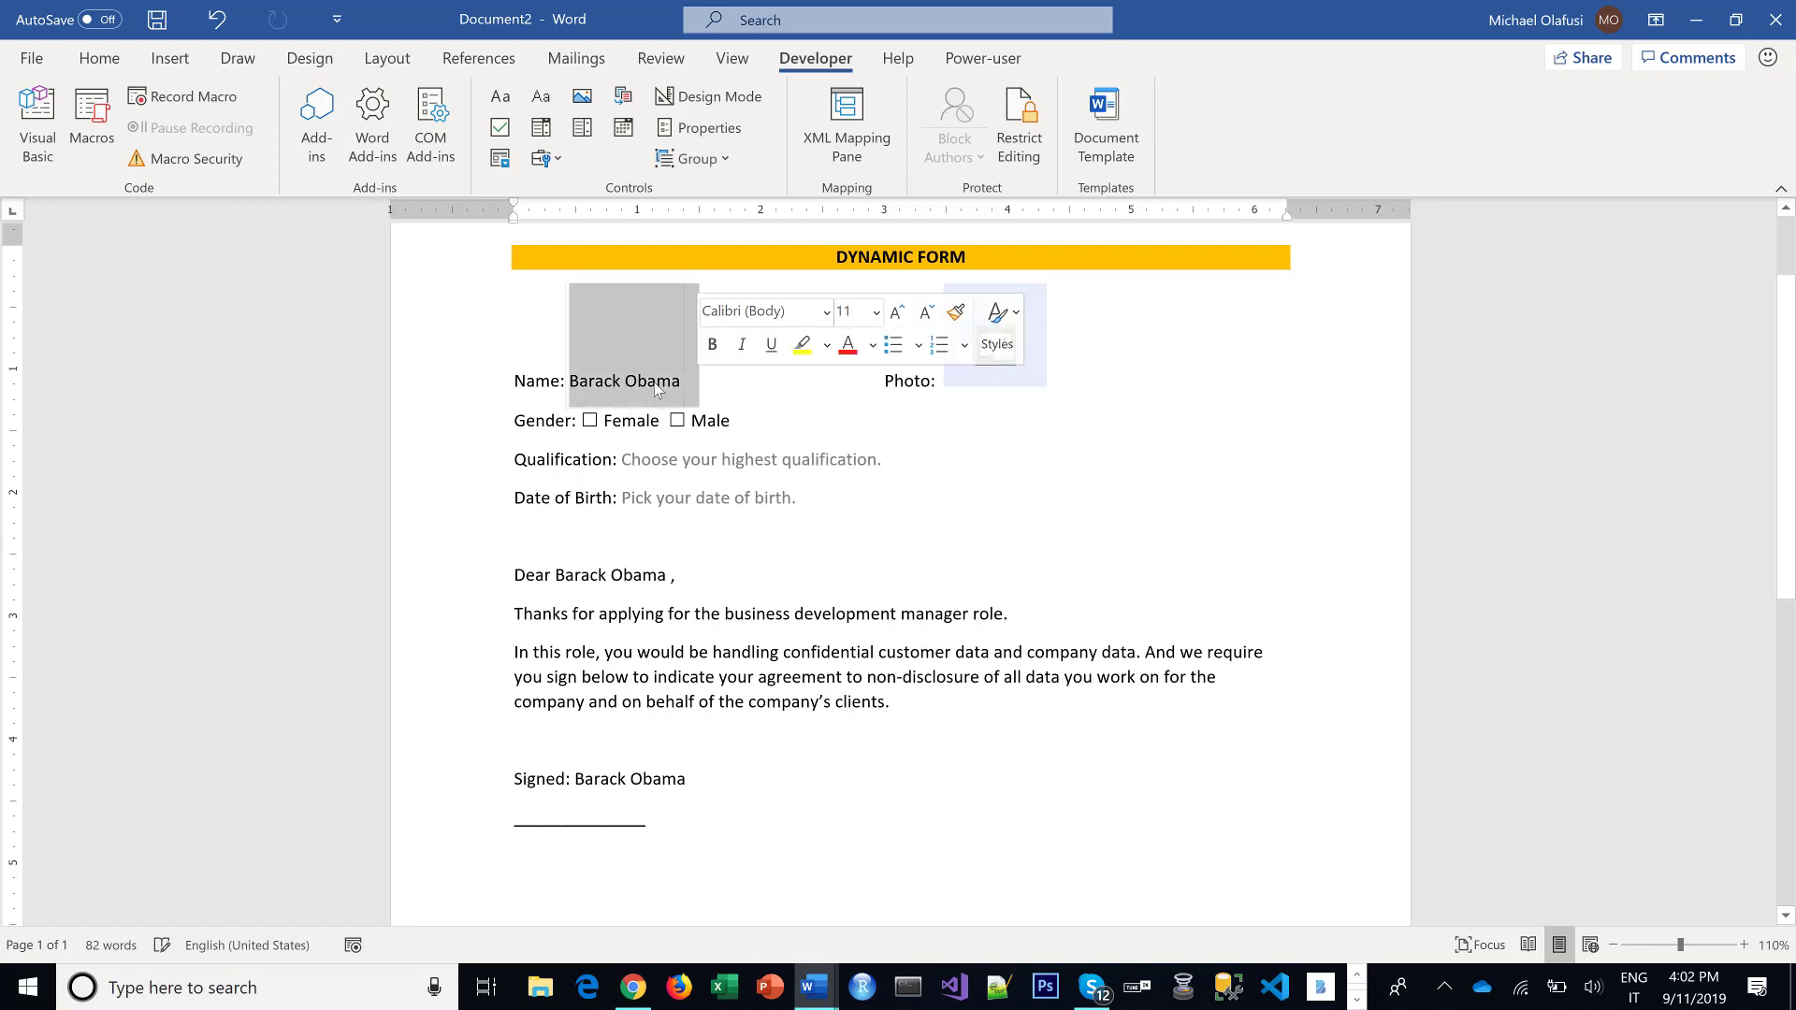
{"action": "left_click", "coordinate": [658, 390]}
{"action": "key", "text": "BackSpace"}
{"action": "key", "text": "BackSpace"}
{"action": "key", "text": "BackSpace"}
{"action": "key", "text": "BackSpace"}
{"action": "key", "text": "BackSpace"}
{"action": "key", "text": "BackSpace"}
{"action": "key", "text": "BackSpace"}
{"action": "key", "text": "BackSpace"}
{"action": "key", "text": "BackSpace"}
{"action": "key", "text": "BackSpace"}
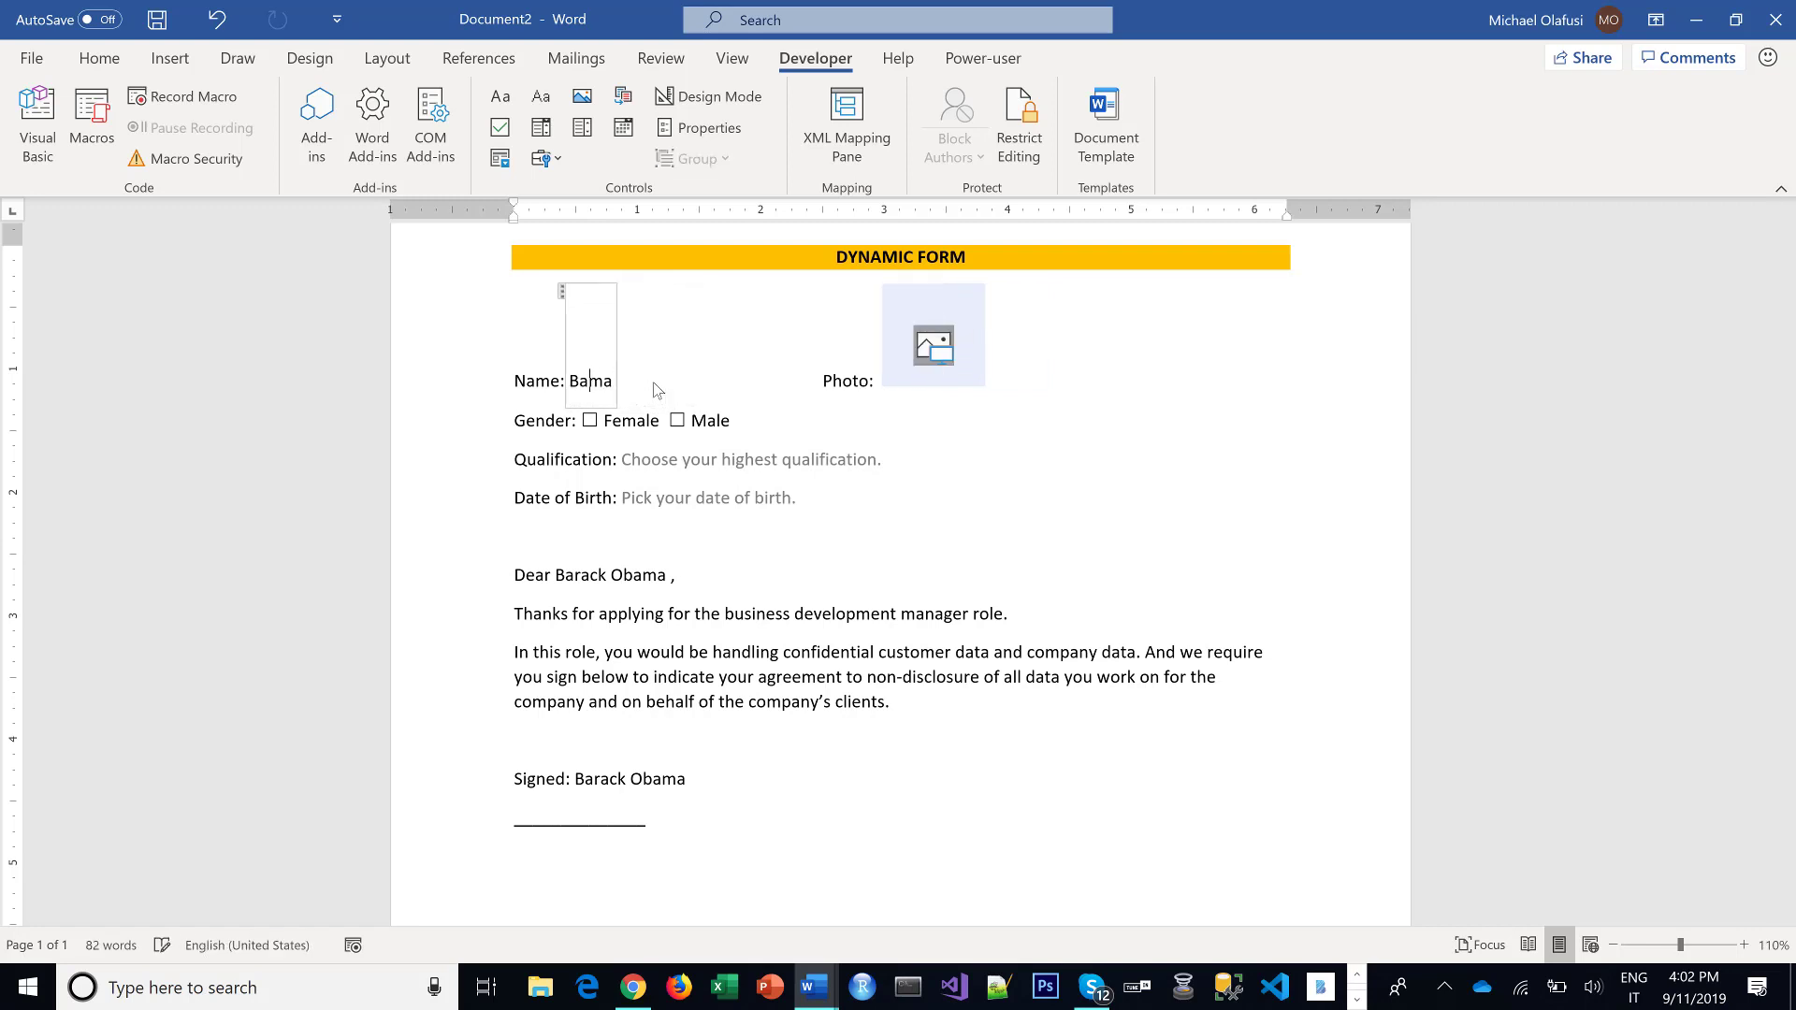
{"action": "type", "text": "Donald "}
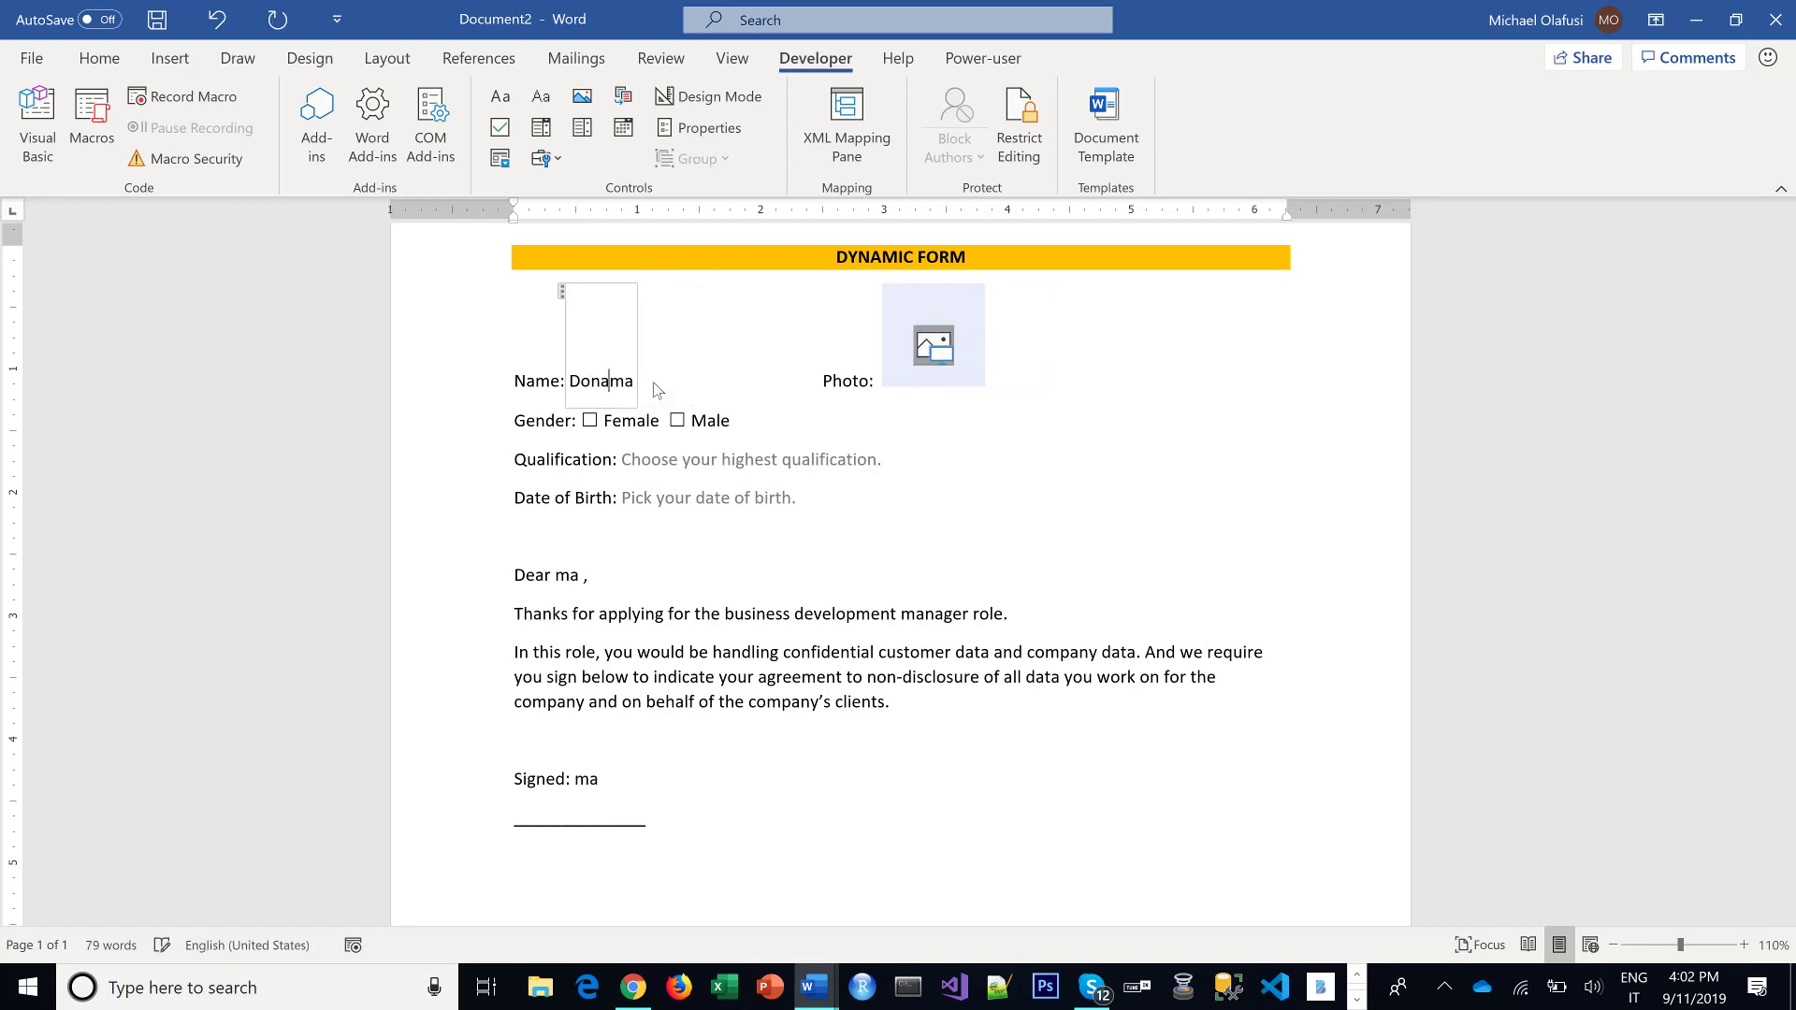
{"action": "type", "text": "Trump"}
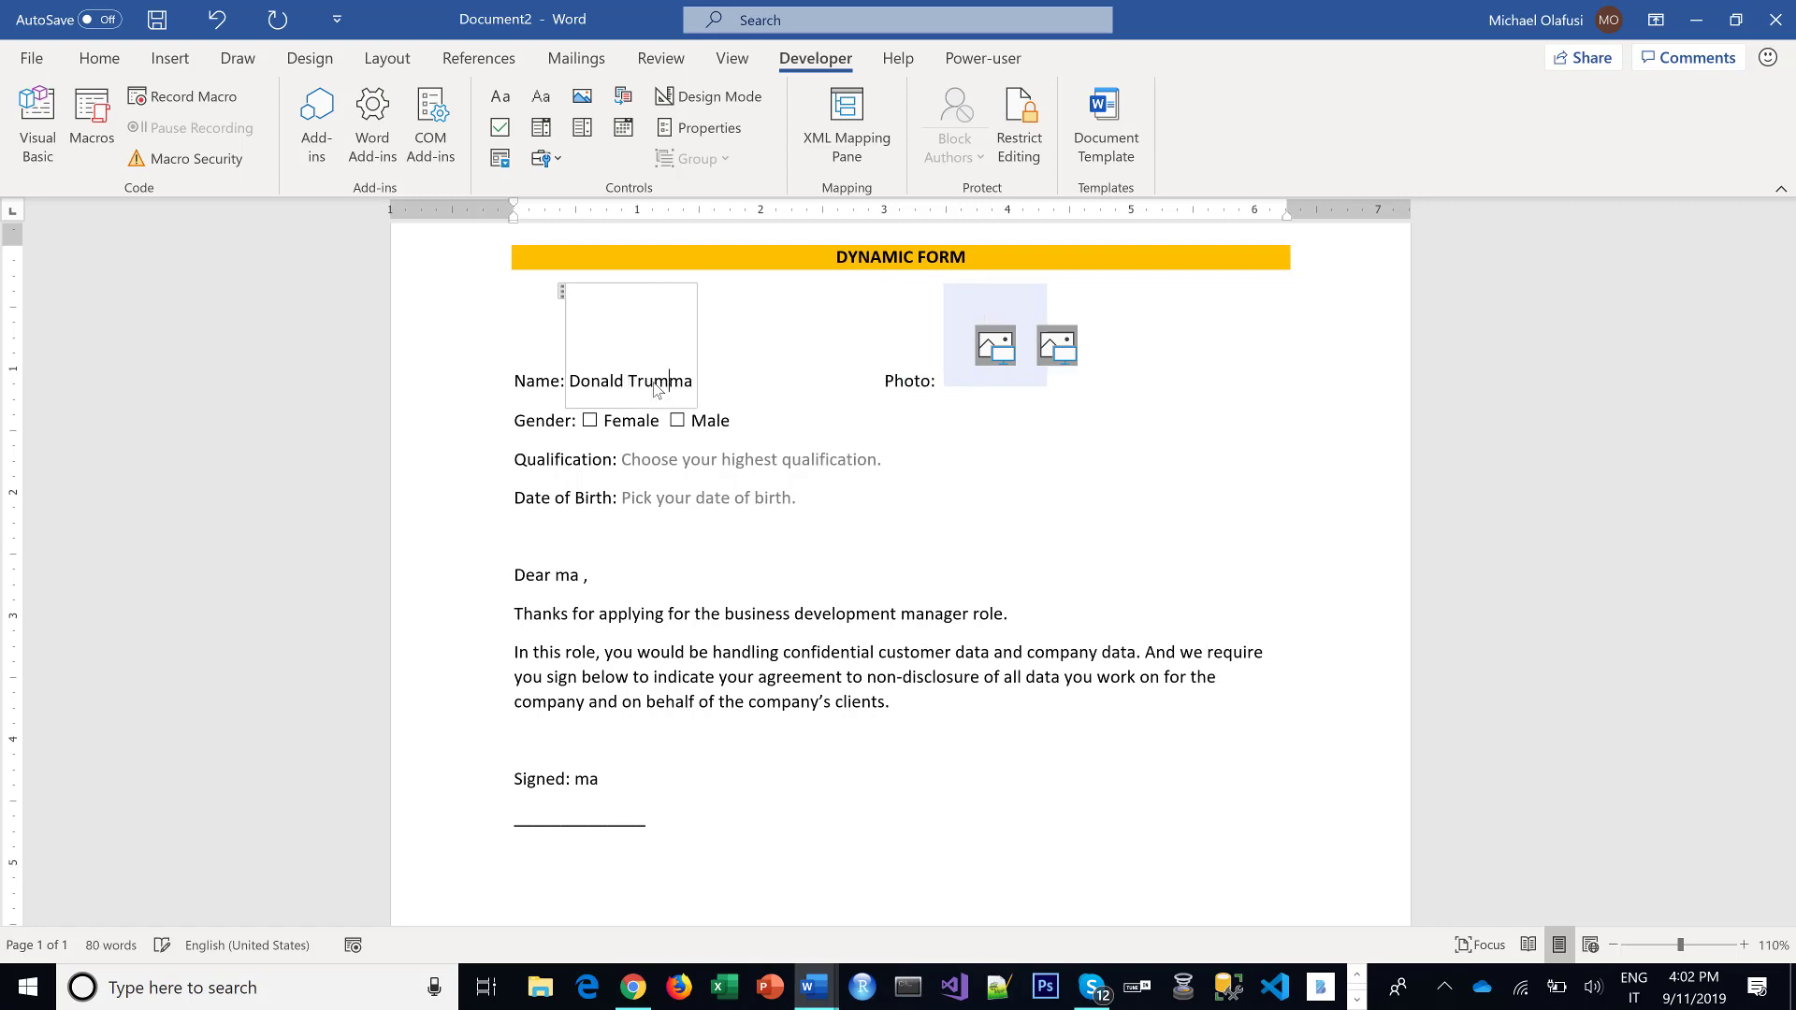
{"action": "key", "text": "Delete"}
{"action": "key", "text": "Delete"}
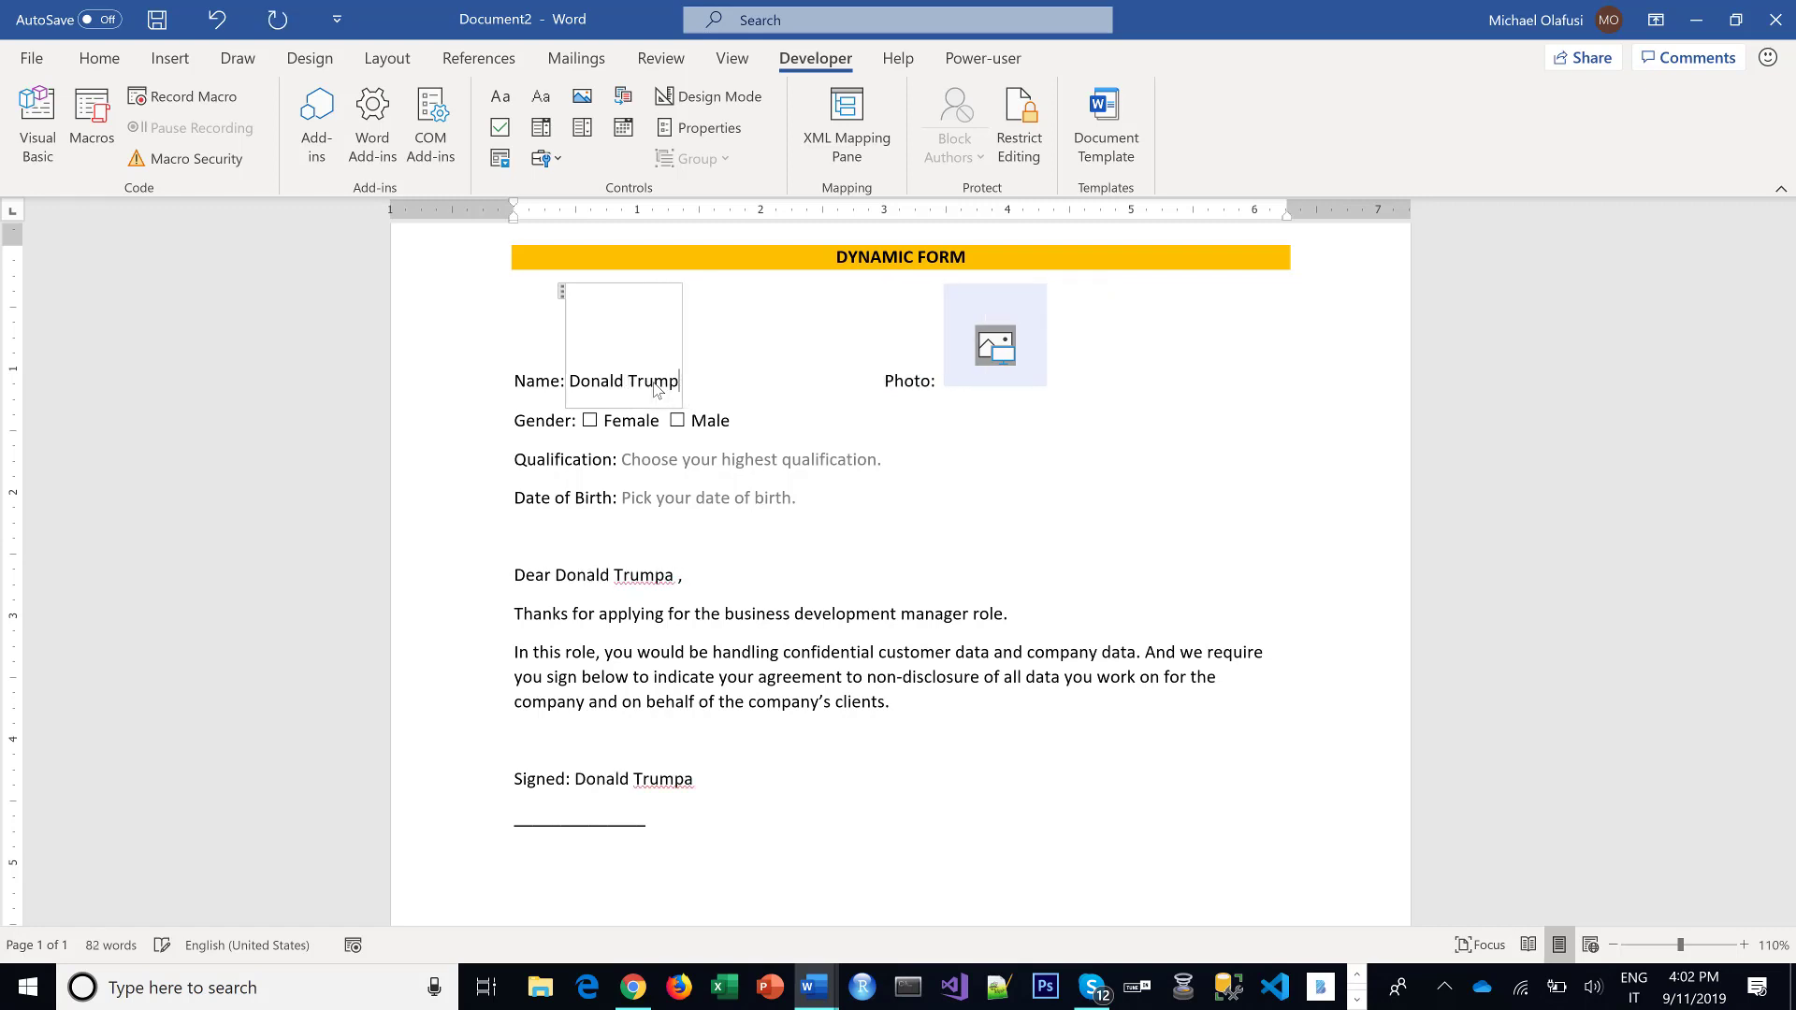
Tick Female for Gender and insert XLT_8039 (2).jpg into the Photo field.
{"action": "left_click", "coordinate": [709, 652]}
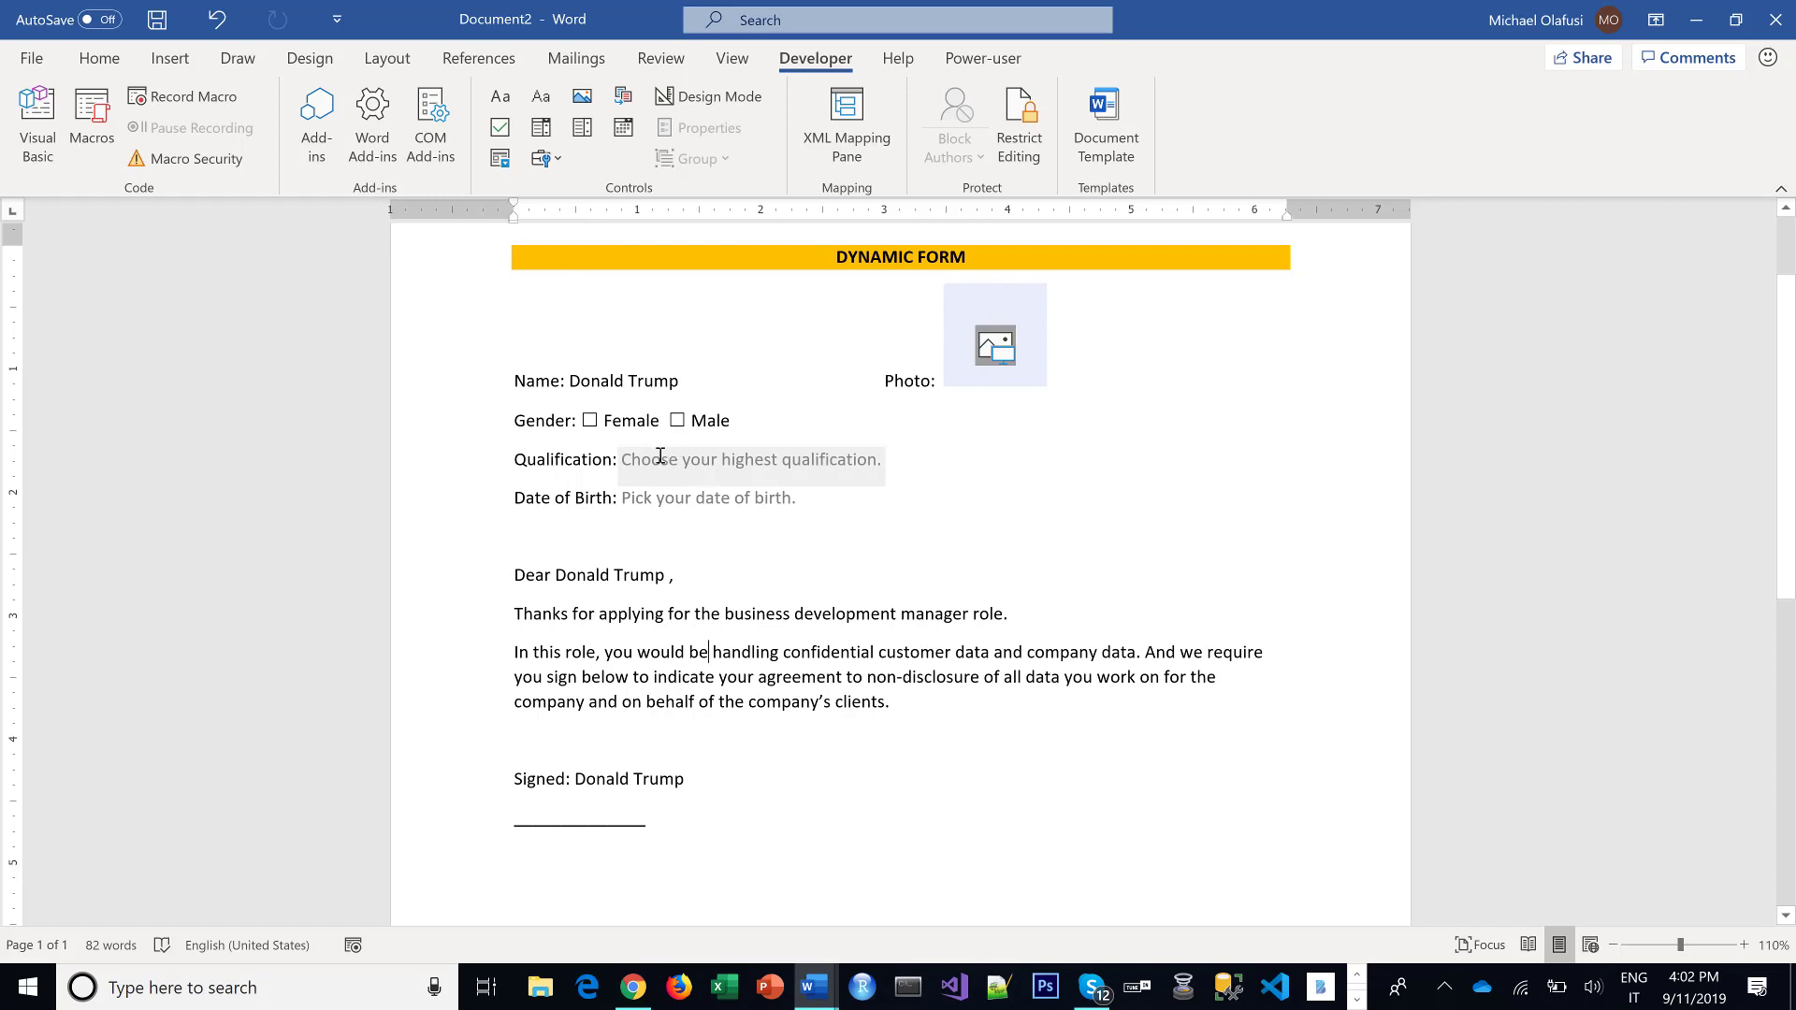
{"action": "left_click", "coordinate": [591, 422]}
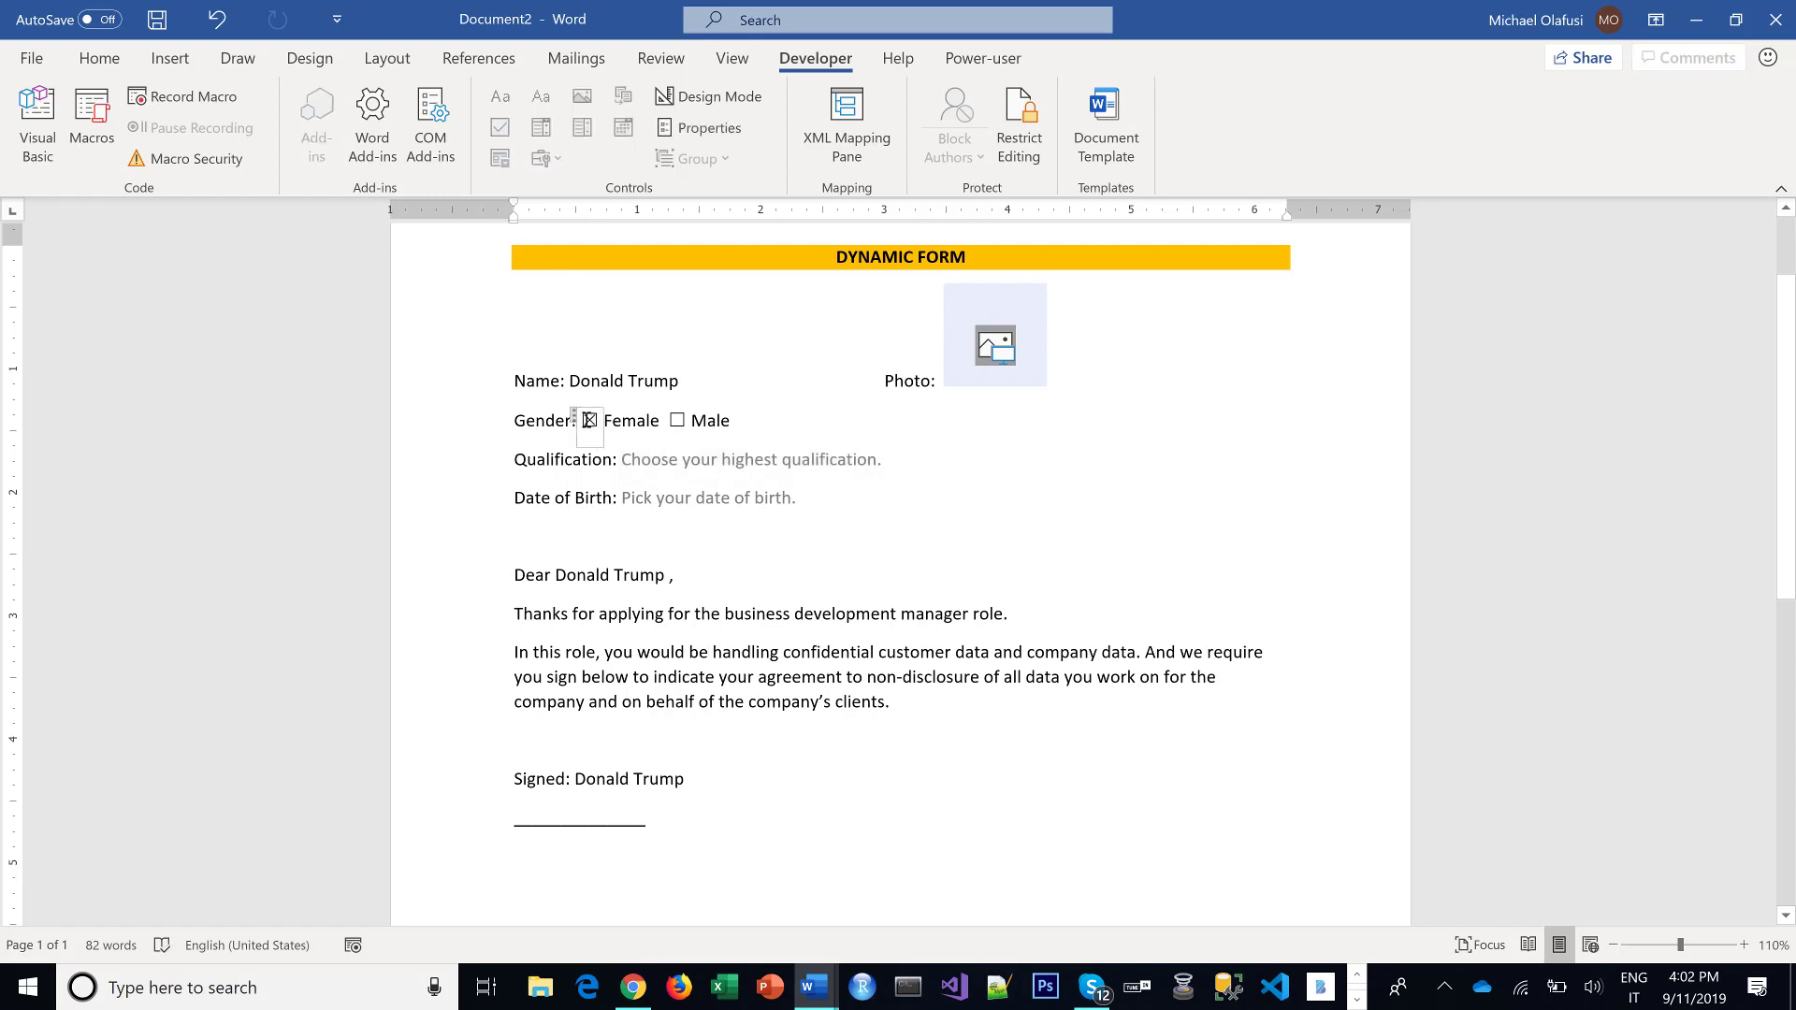
{"action": "left_click", "coordinate": [996, 348]}
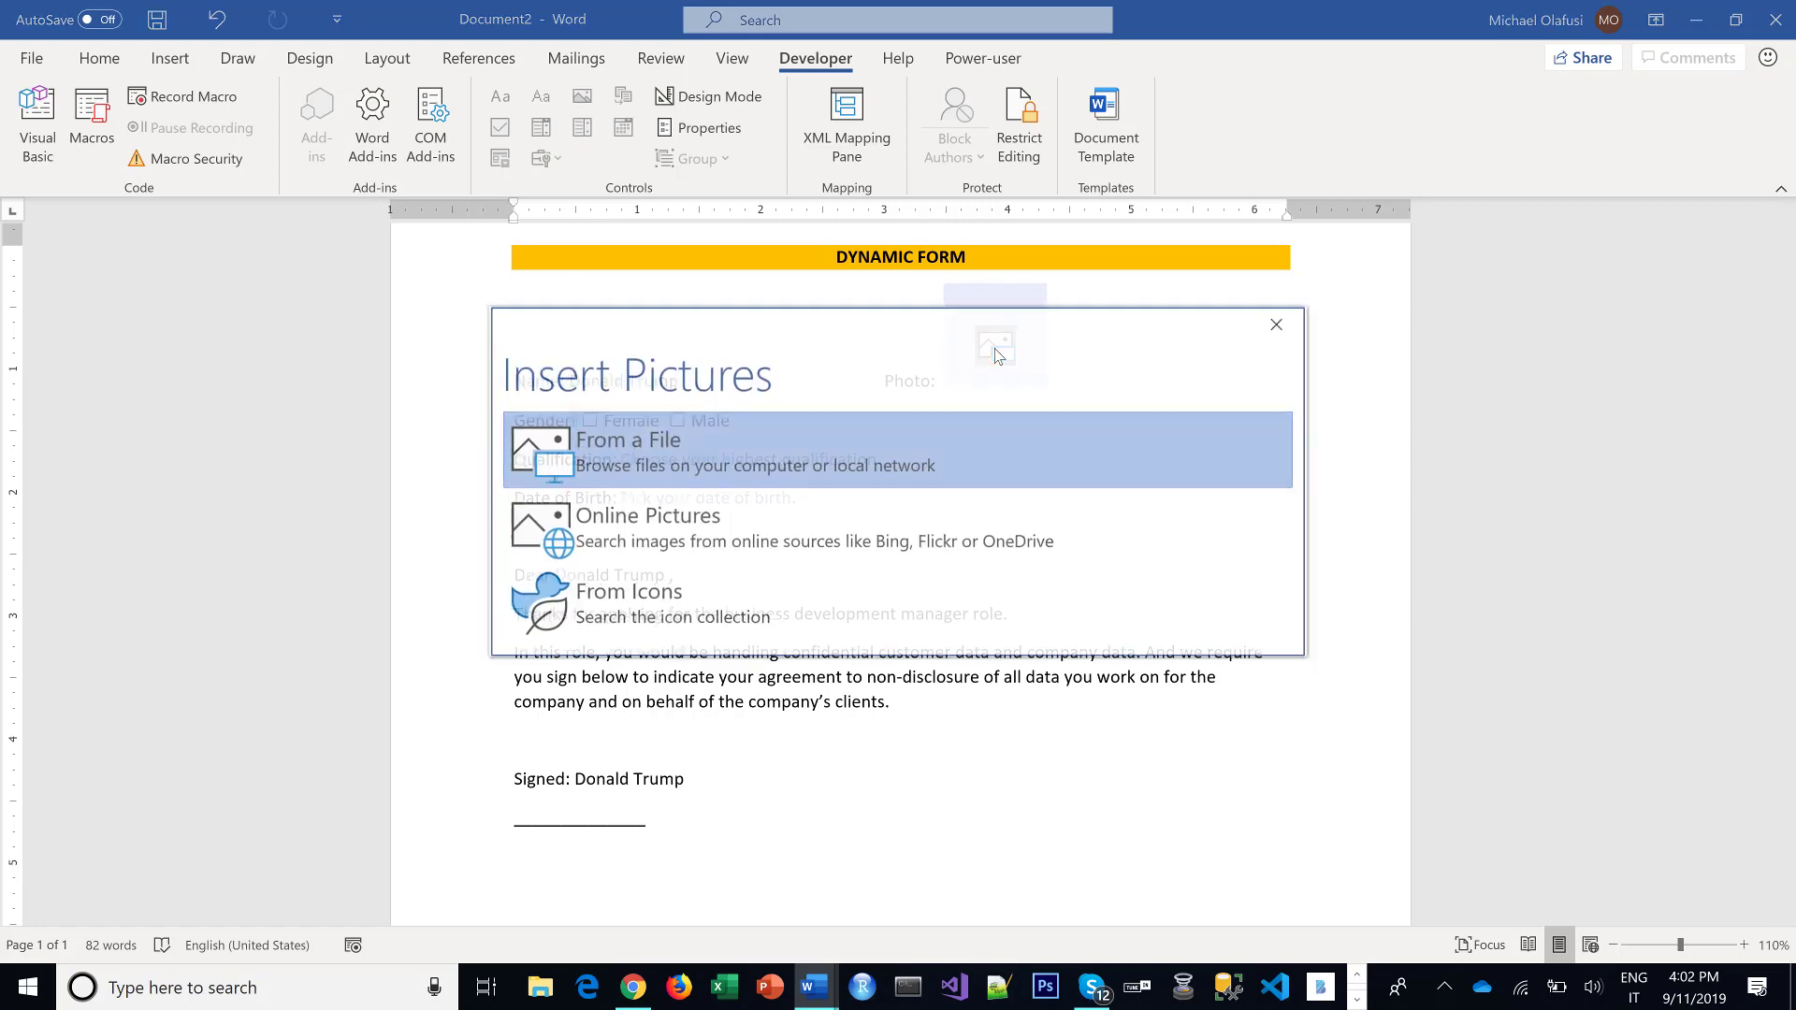
{"action": "left_click", "coordinate": [675, 451]}
{"action": "scroll", "coordinate": [463, 285], "scroll_direction": "down", "scroll_amount": 10}
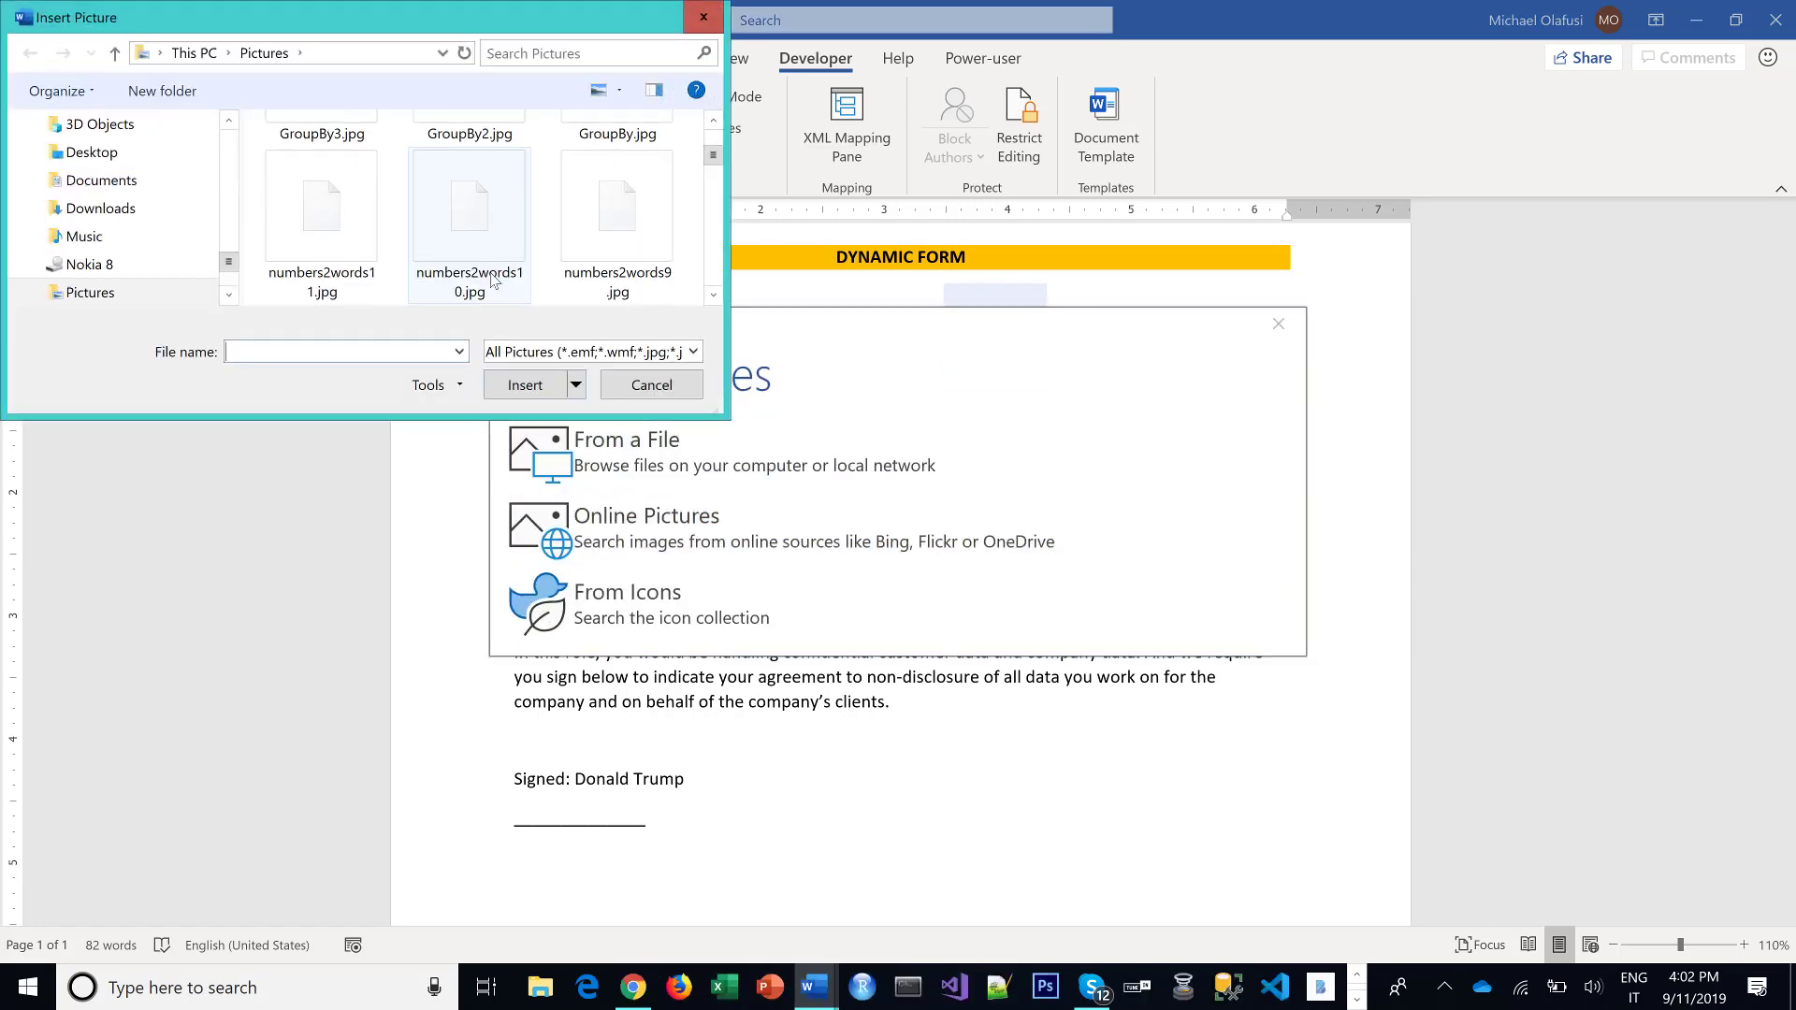
{"action": "scroll", "coordinate": [491, 273], "scroll_direction": "up", "scroll_amount": 3}
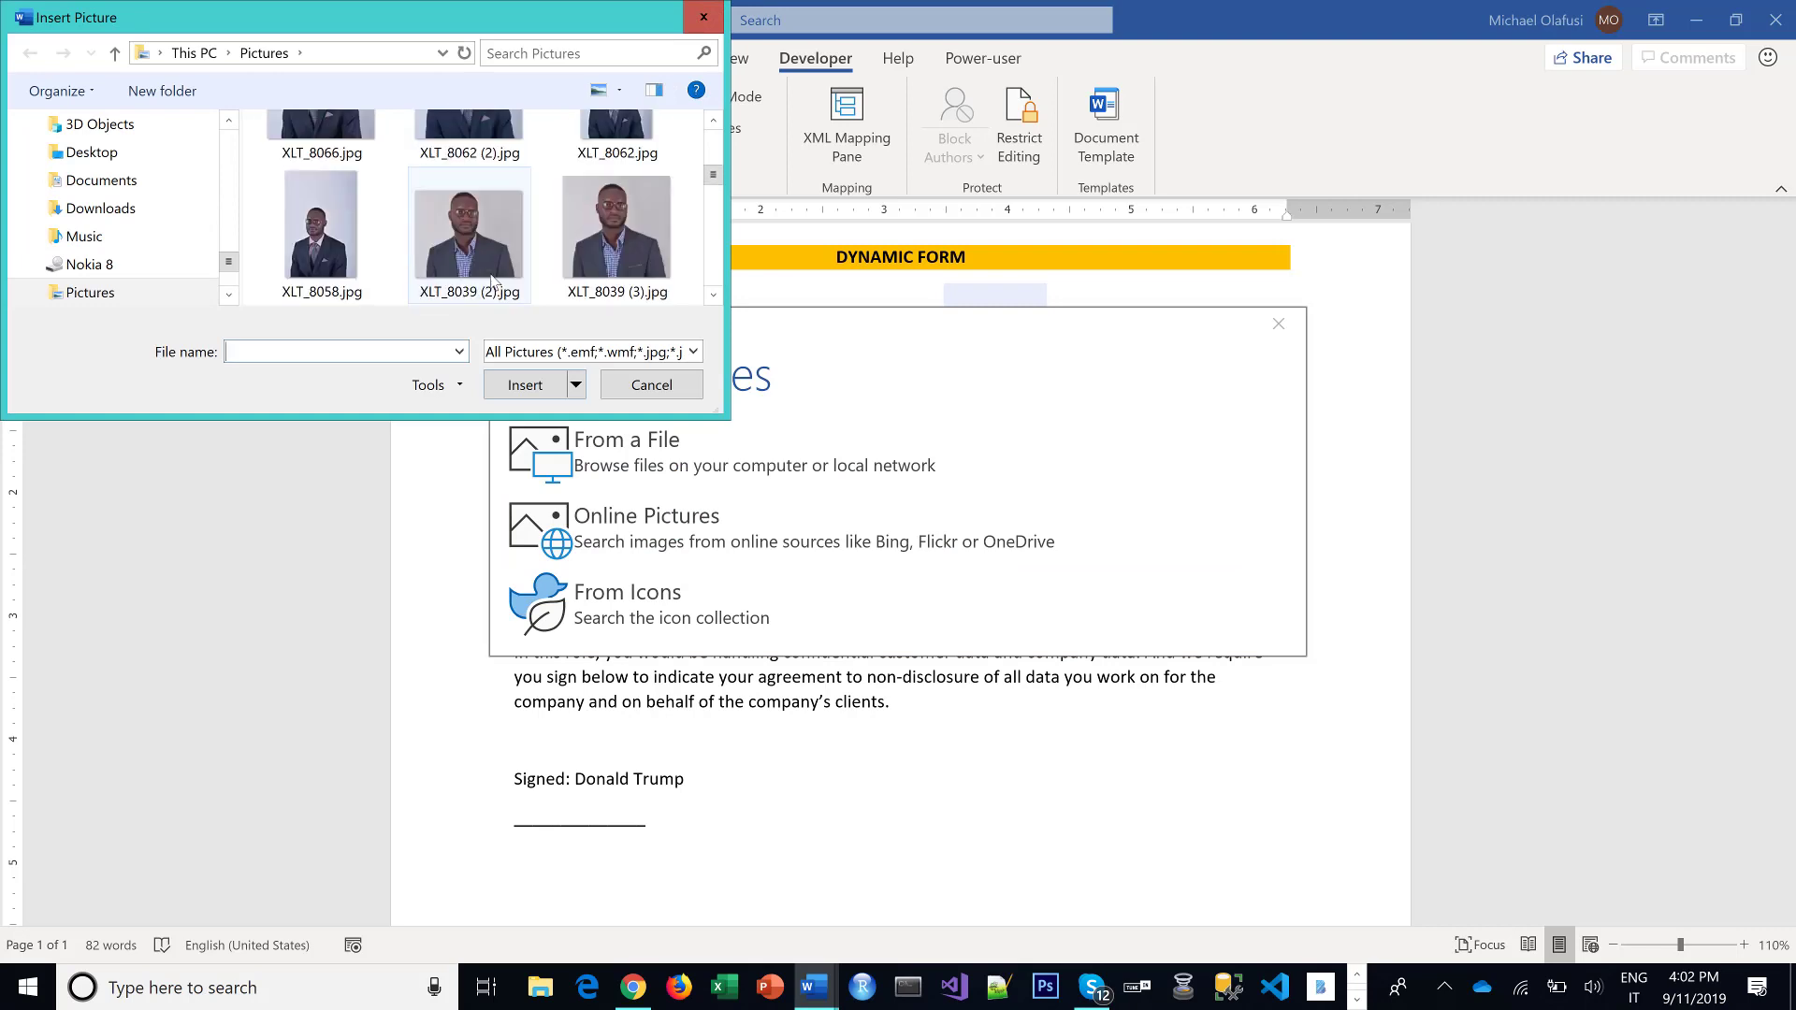
{"action": "left_click", "coordinate": [492, 276]}
{"action": "left_click", "coordinate": [541, 391]}
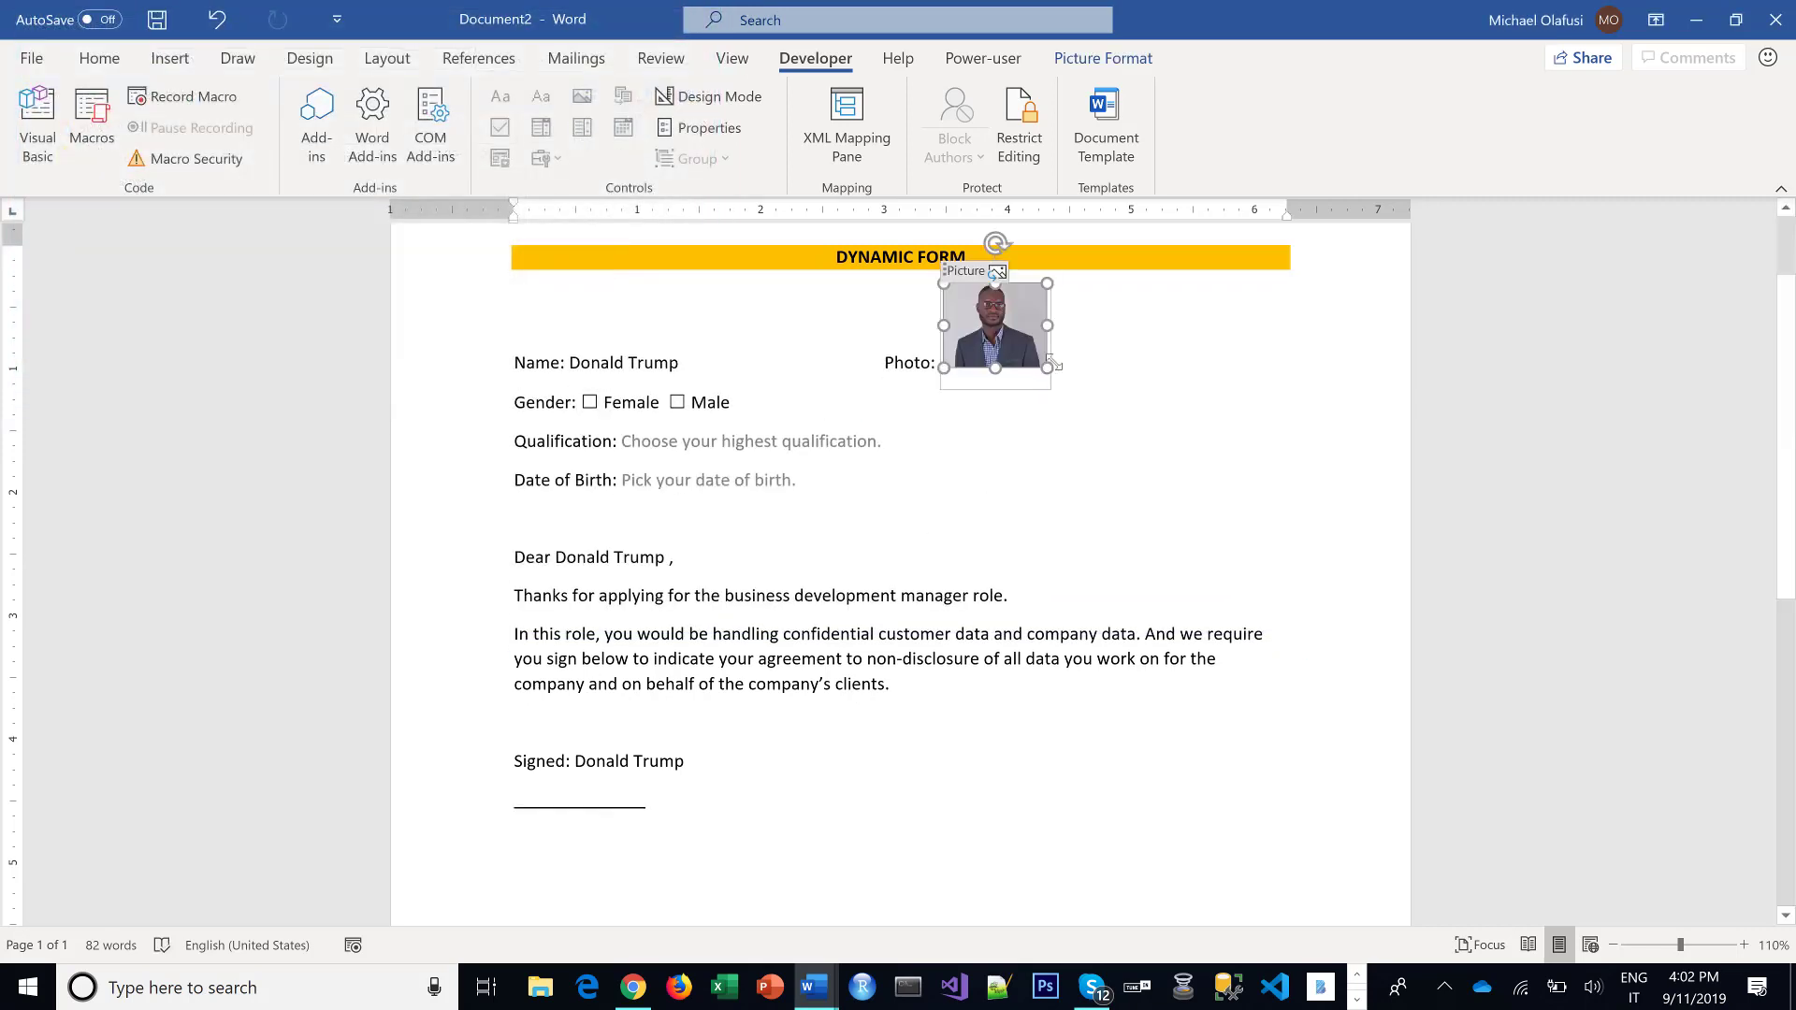
Enlarge the photo and set its text wrapping to In front of text.
{"action": "left_click_drag", "start_coordinate": [1048, 367], "coordinate": [1117, 423]}
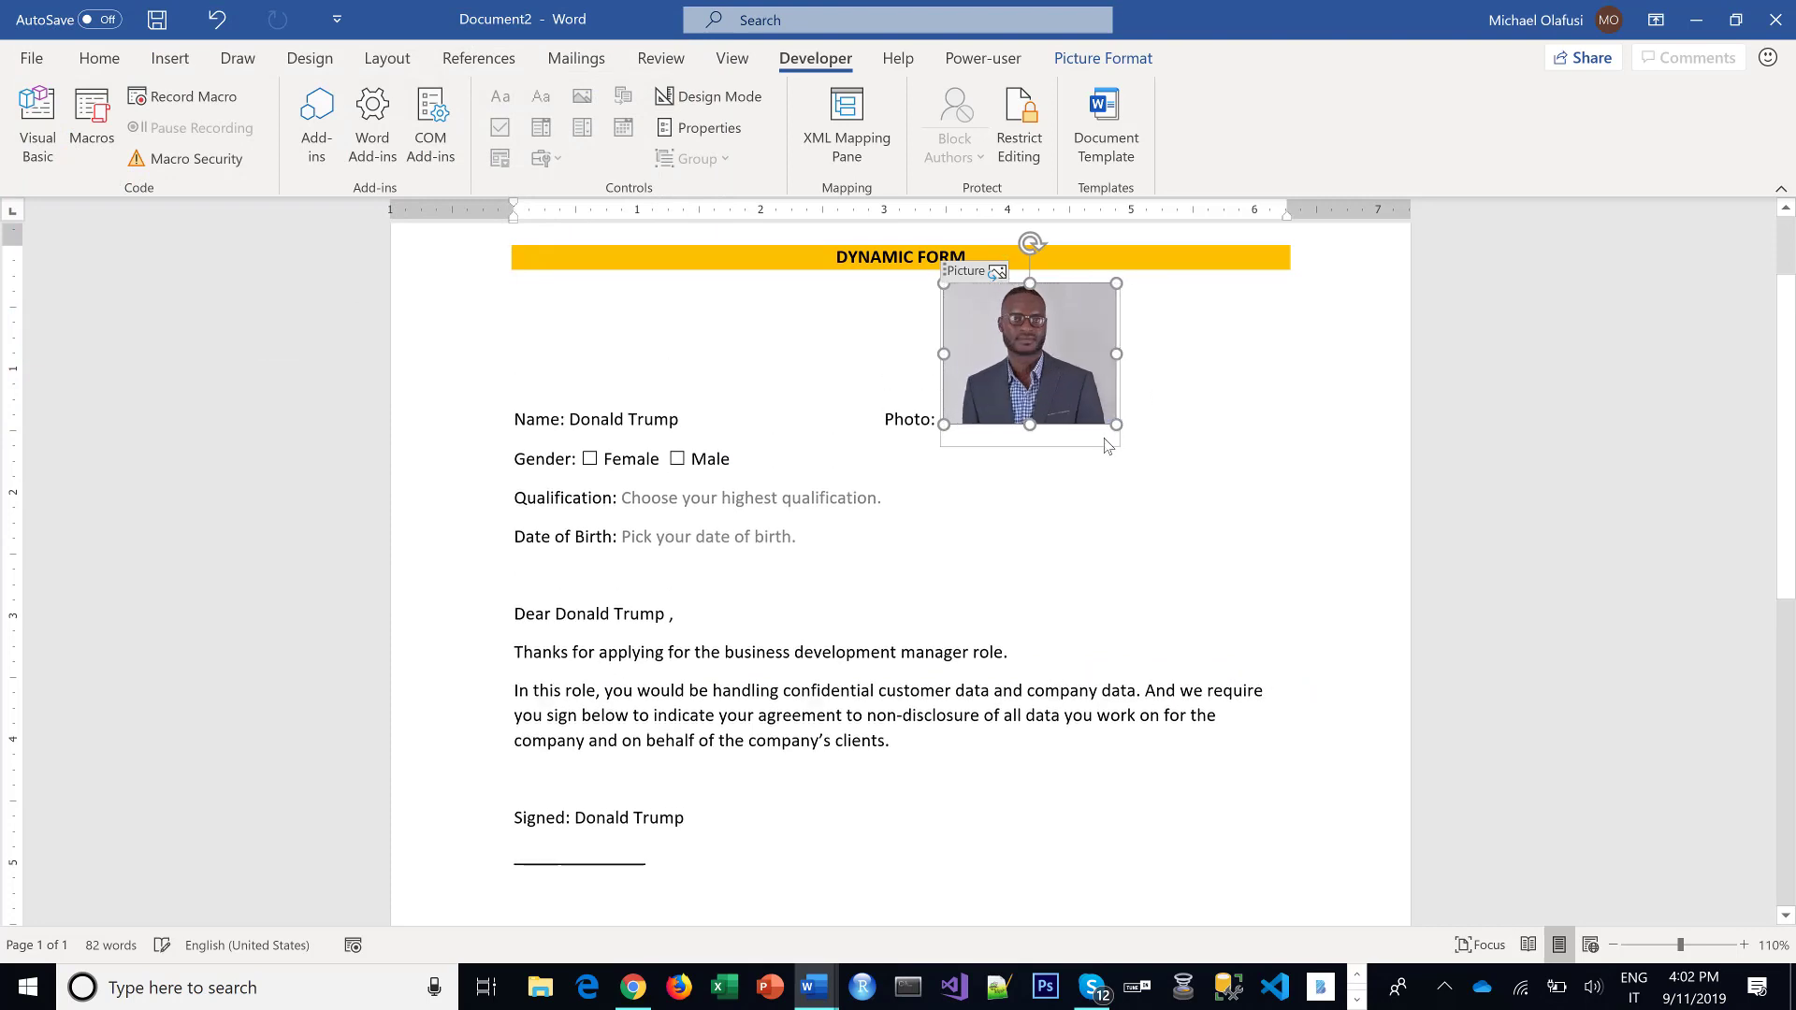
{"action": "right_click", "coordinate": [1064, 367]}
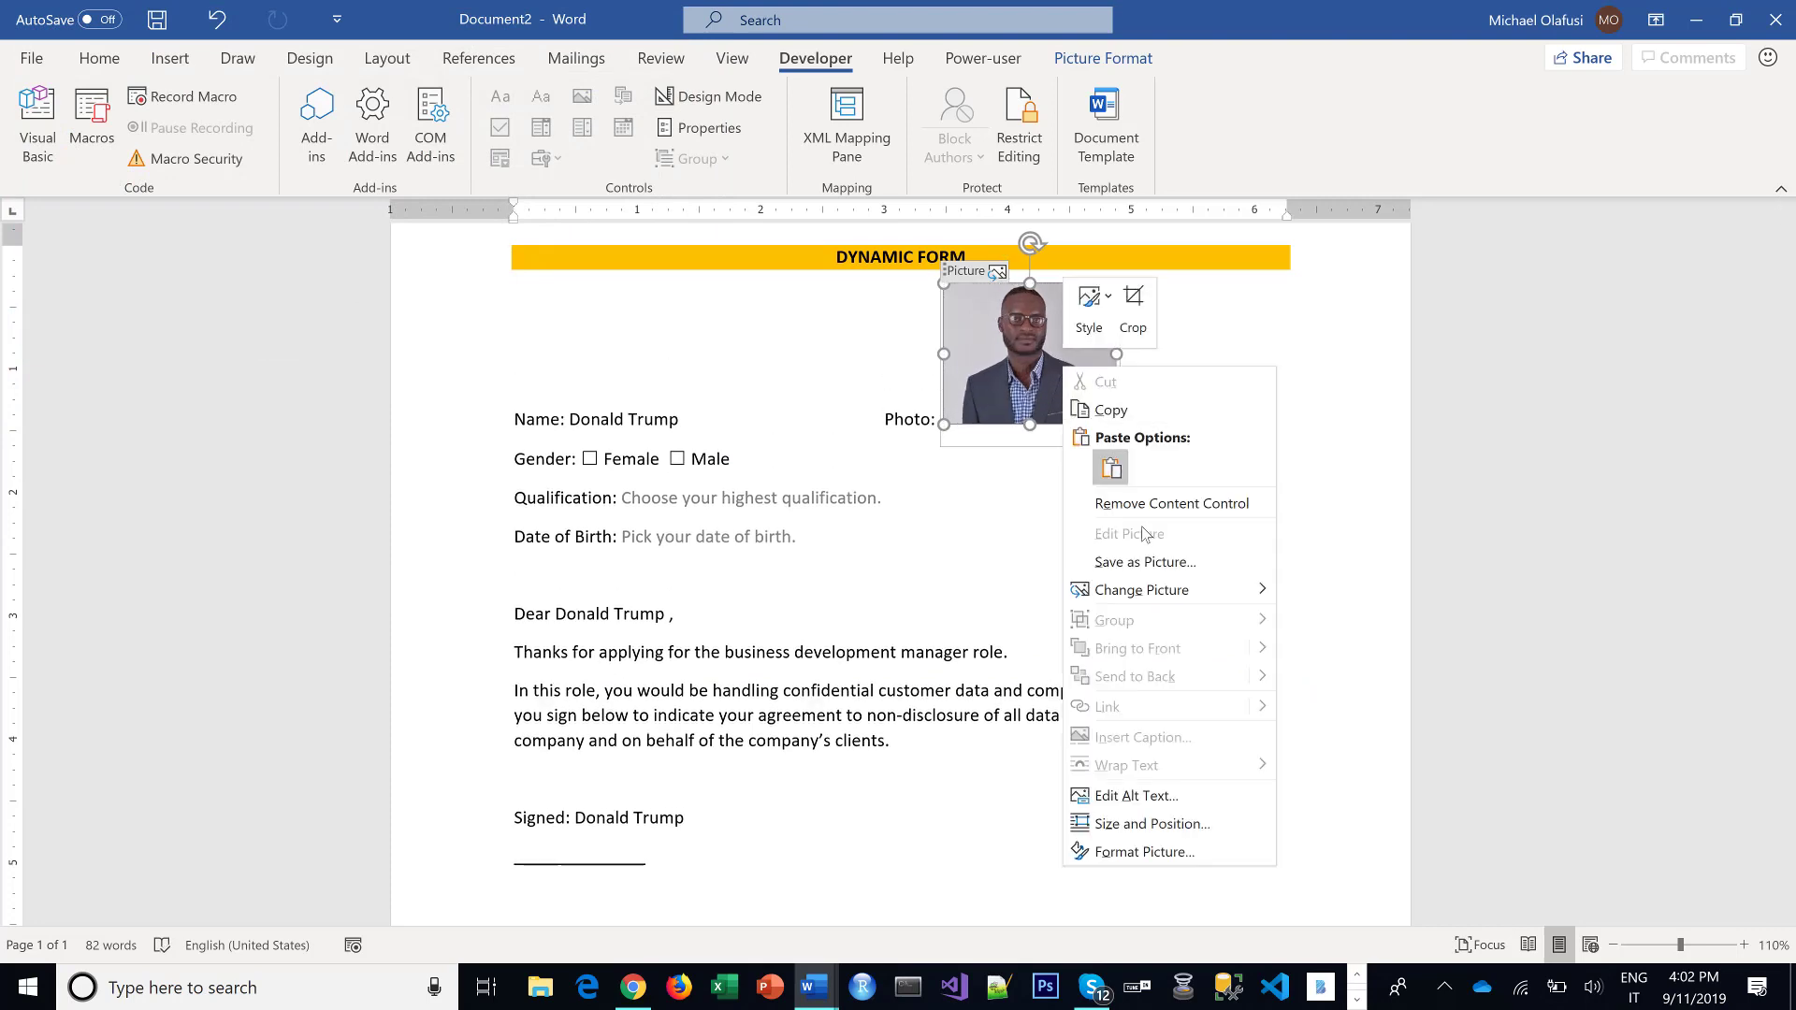
{"action": "left_click", "coordinate": [1186, 823]}
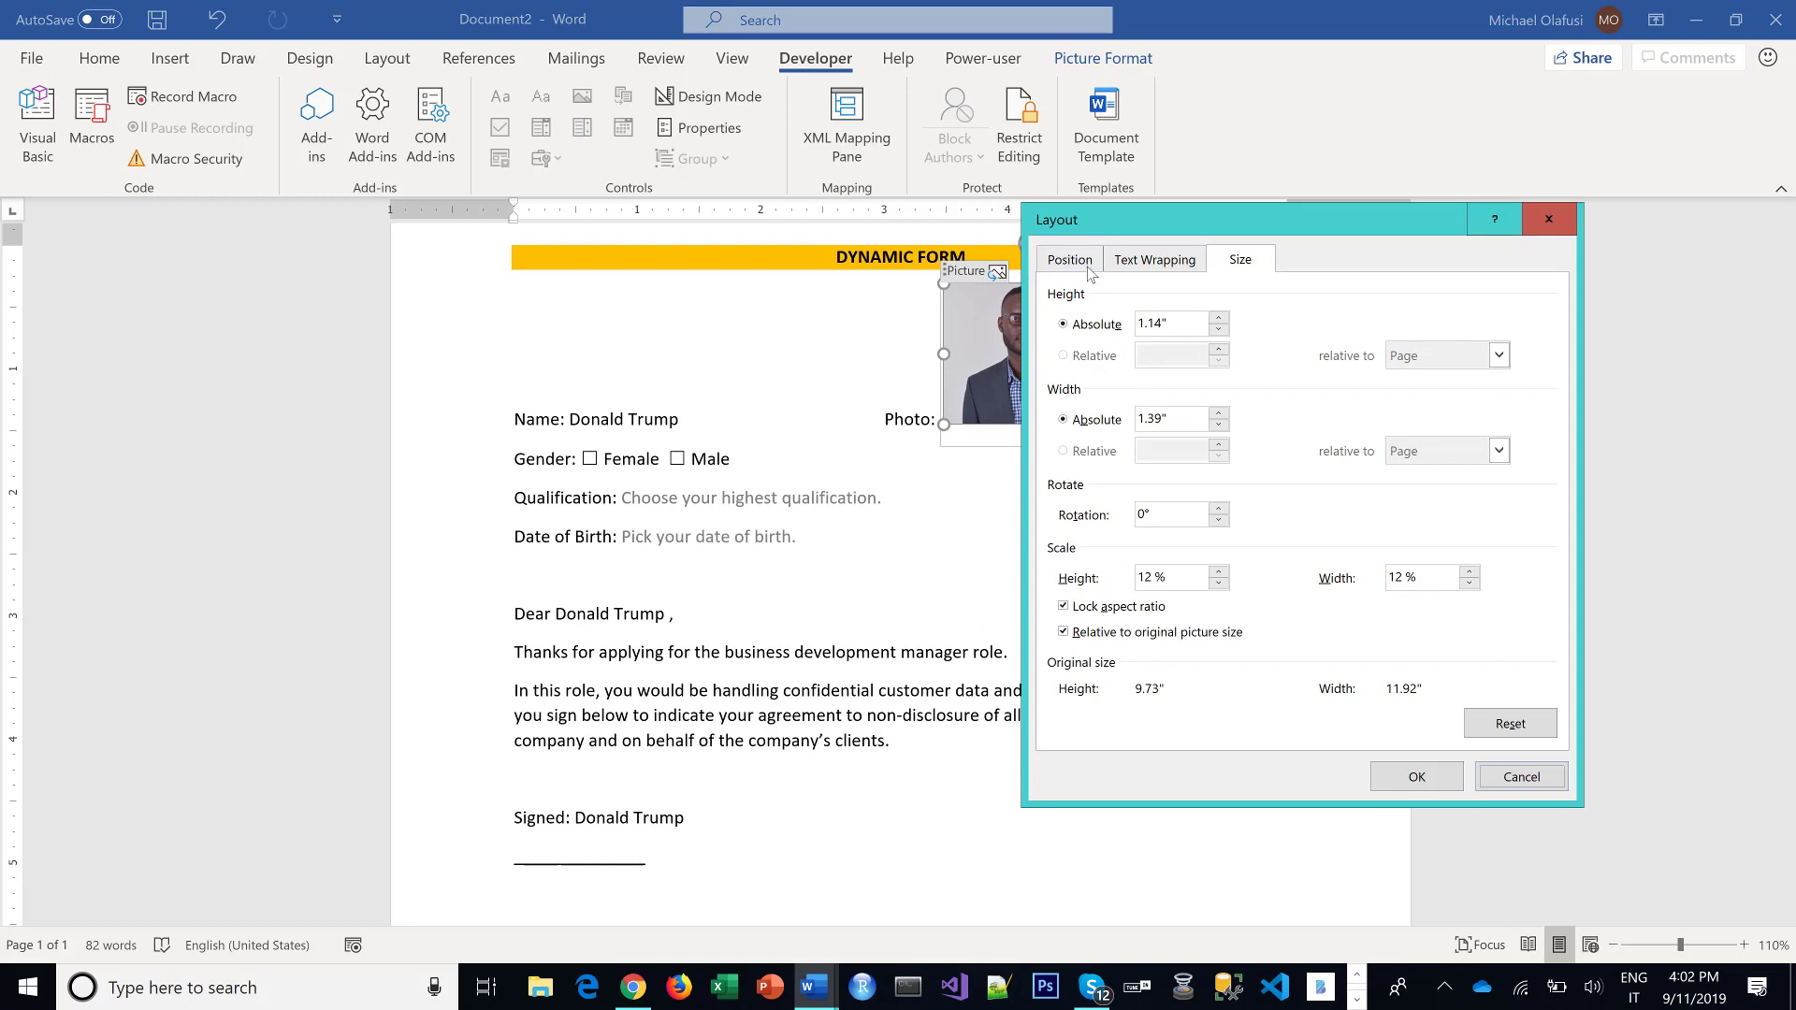
{"action": "key", "text": "ctrl+Tab"}
{"action": "left_click", "coordinate": [1154, 262]}
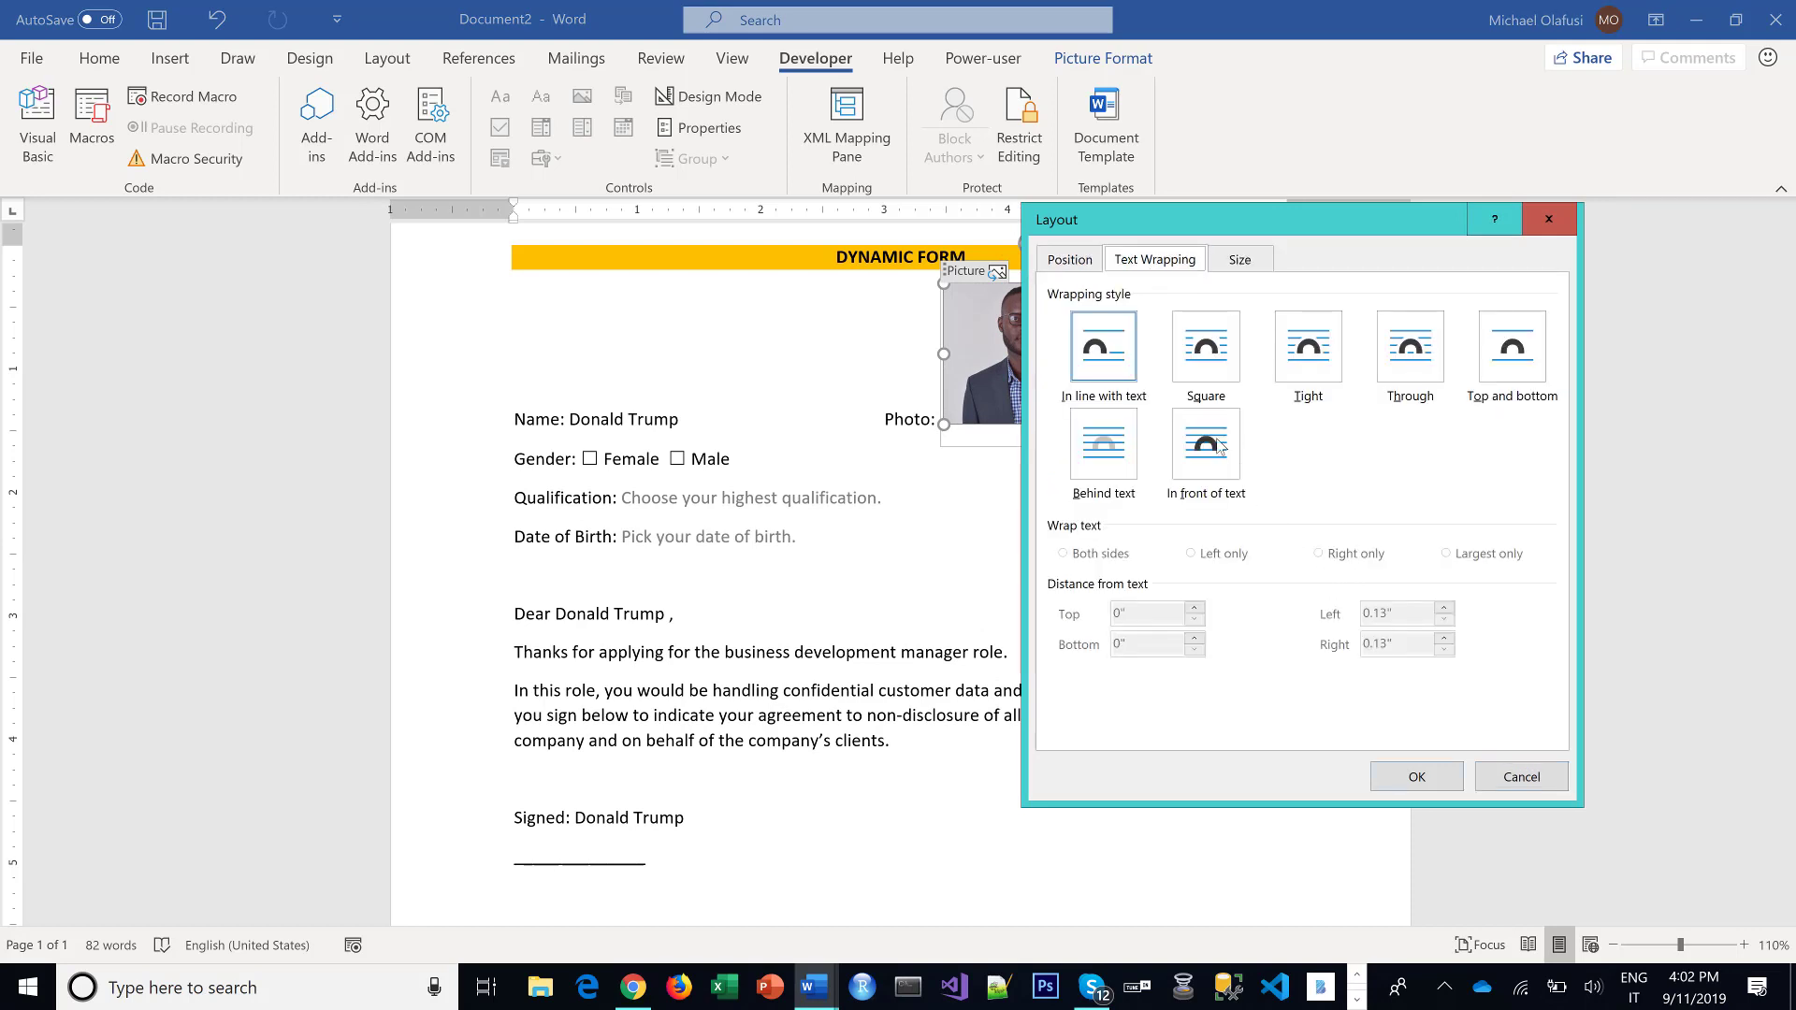
{"action": "left_click", "coordinate": [1441, 775]}
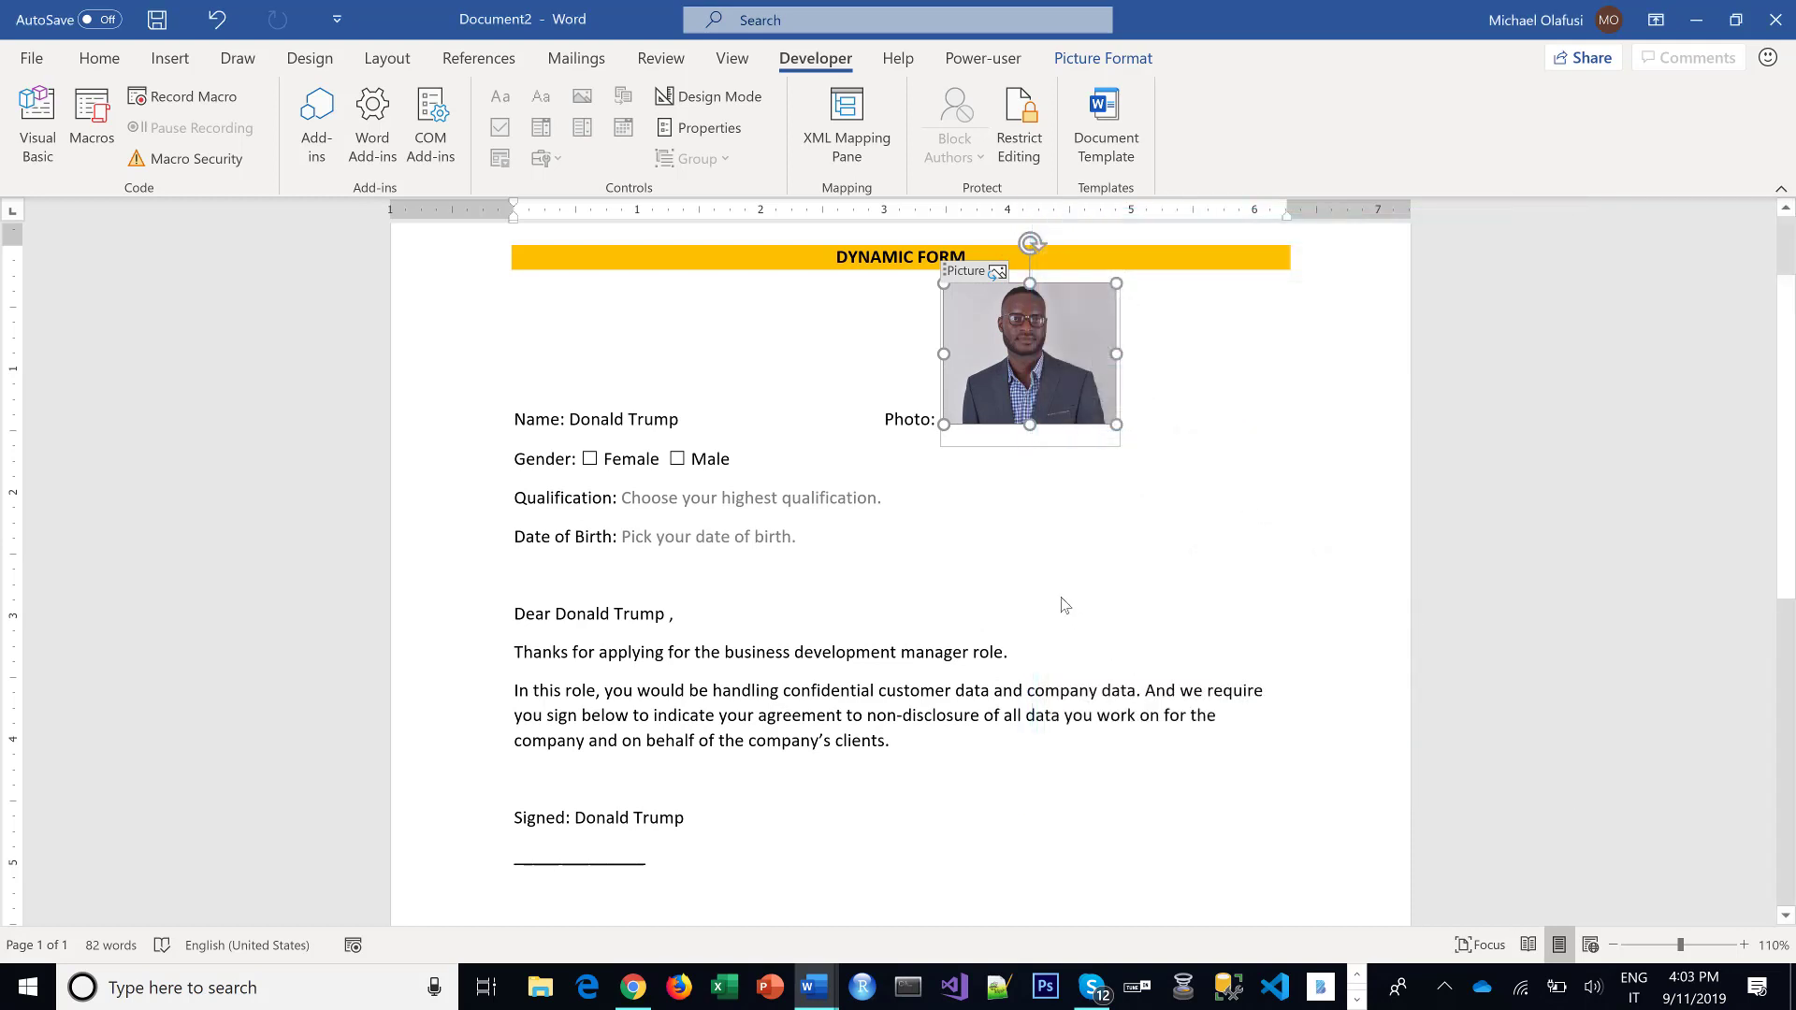
Choose Ph.D from the Qualification dropdown.
{"action": "left_click", "coordinate": [1099, 484]}
{"action": "left_click", "coordinate": [733, 374]}
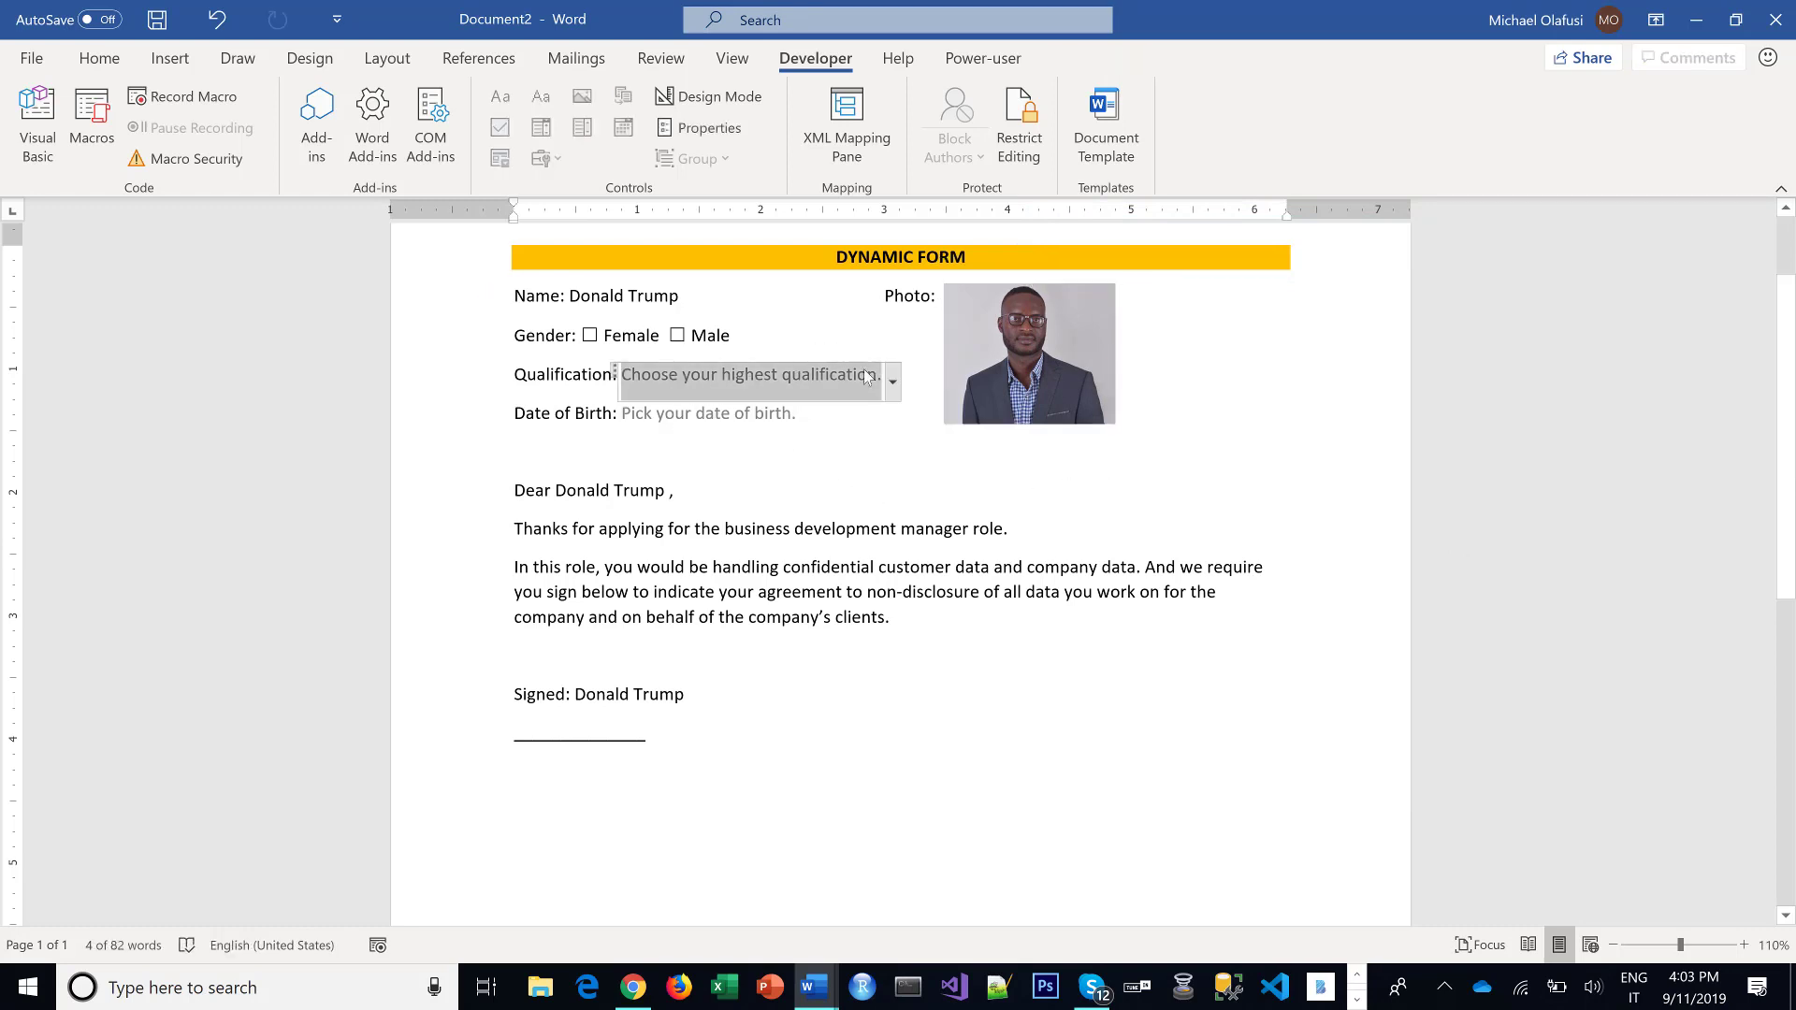
{"action": "left_click", "coordinate": [894, 379]}
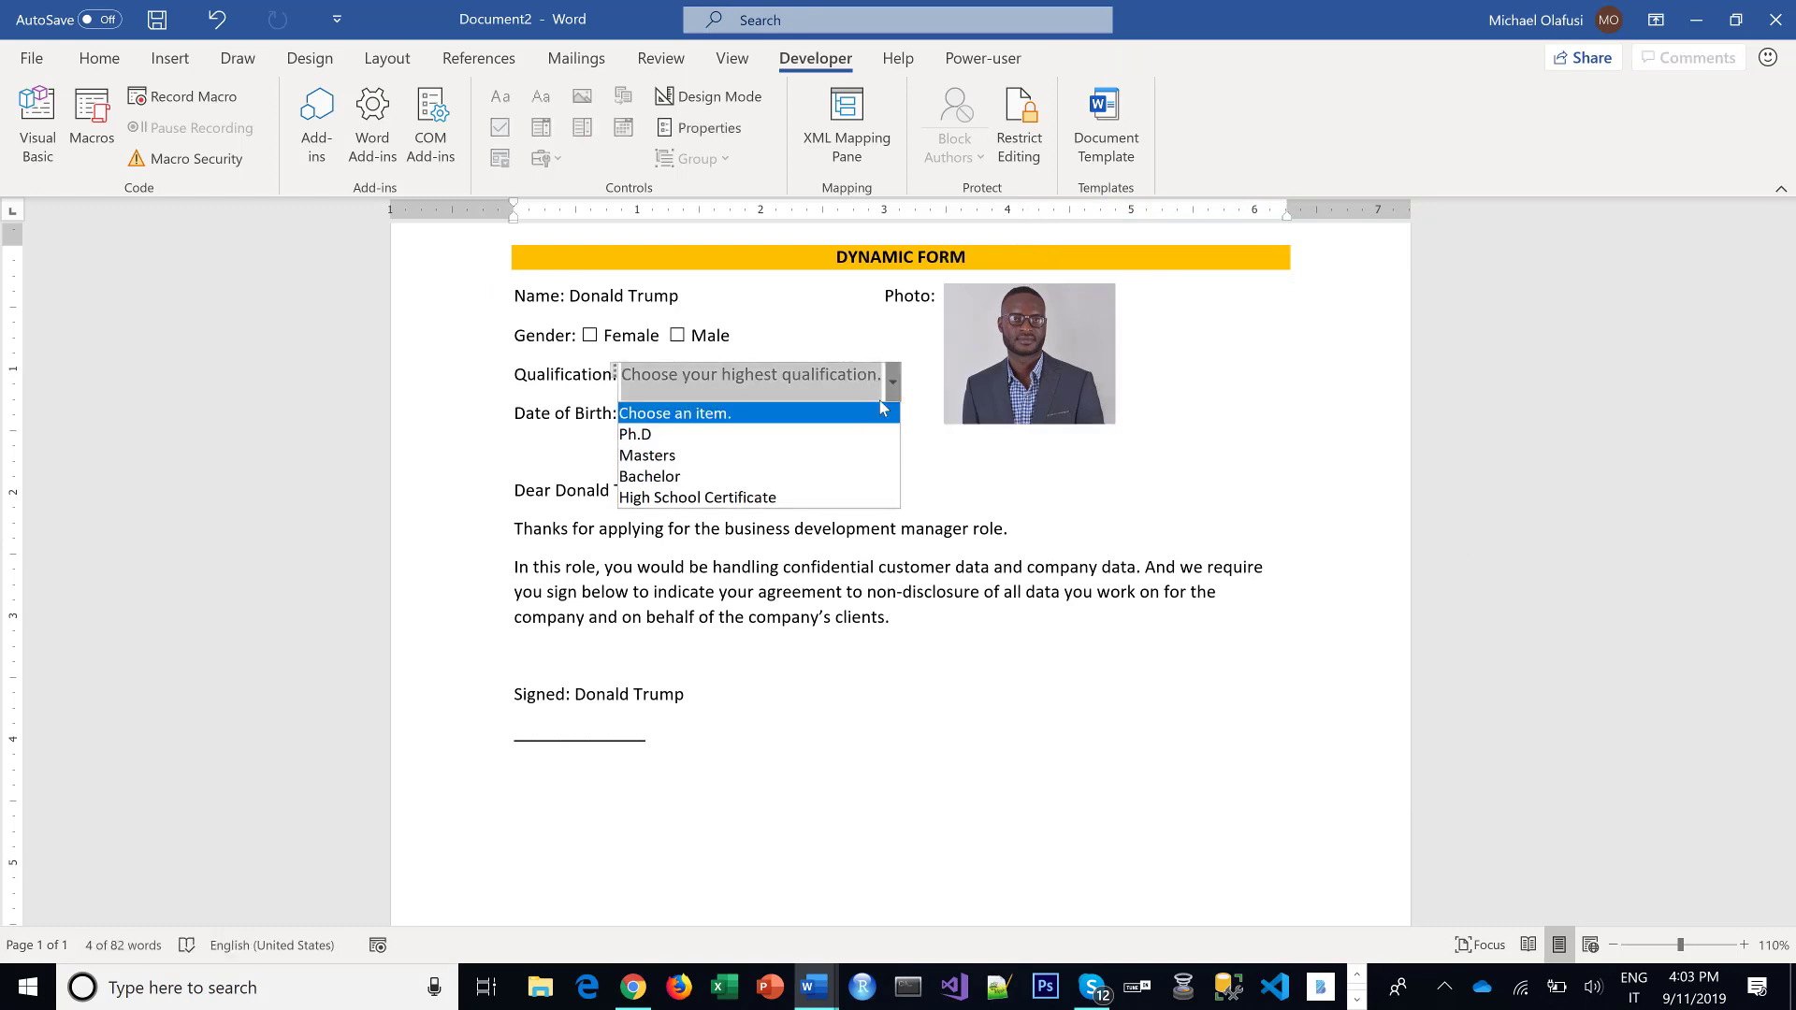
{"action": "left_click", "coordinate": [749, 433]}
Pick 18 September 2019 in the Date of Birth date picker.
{"action": "left_click", "coordinate": [748, 433]}
{"action": "left_click", "coordinate": [813, 423]}
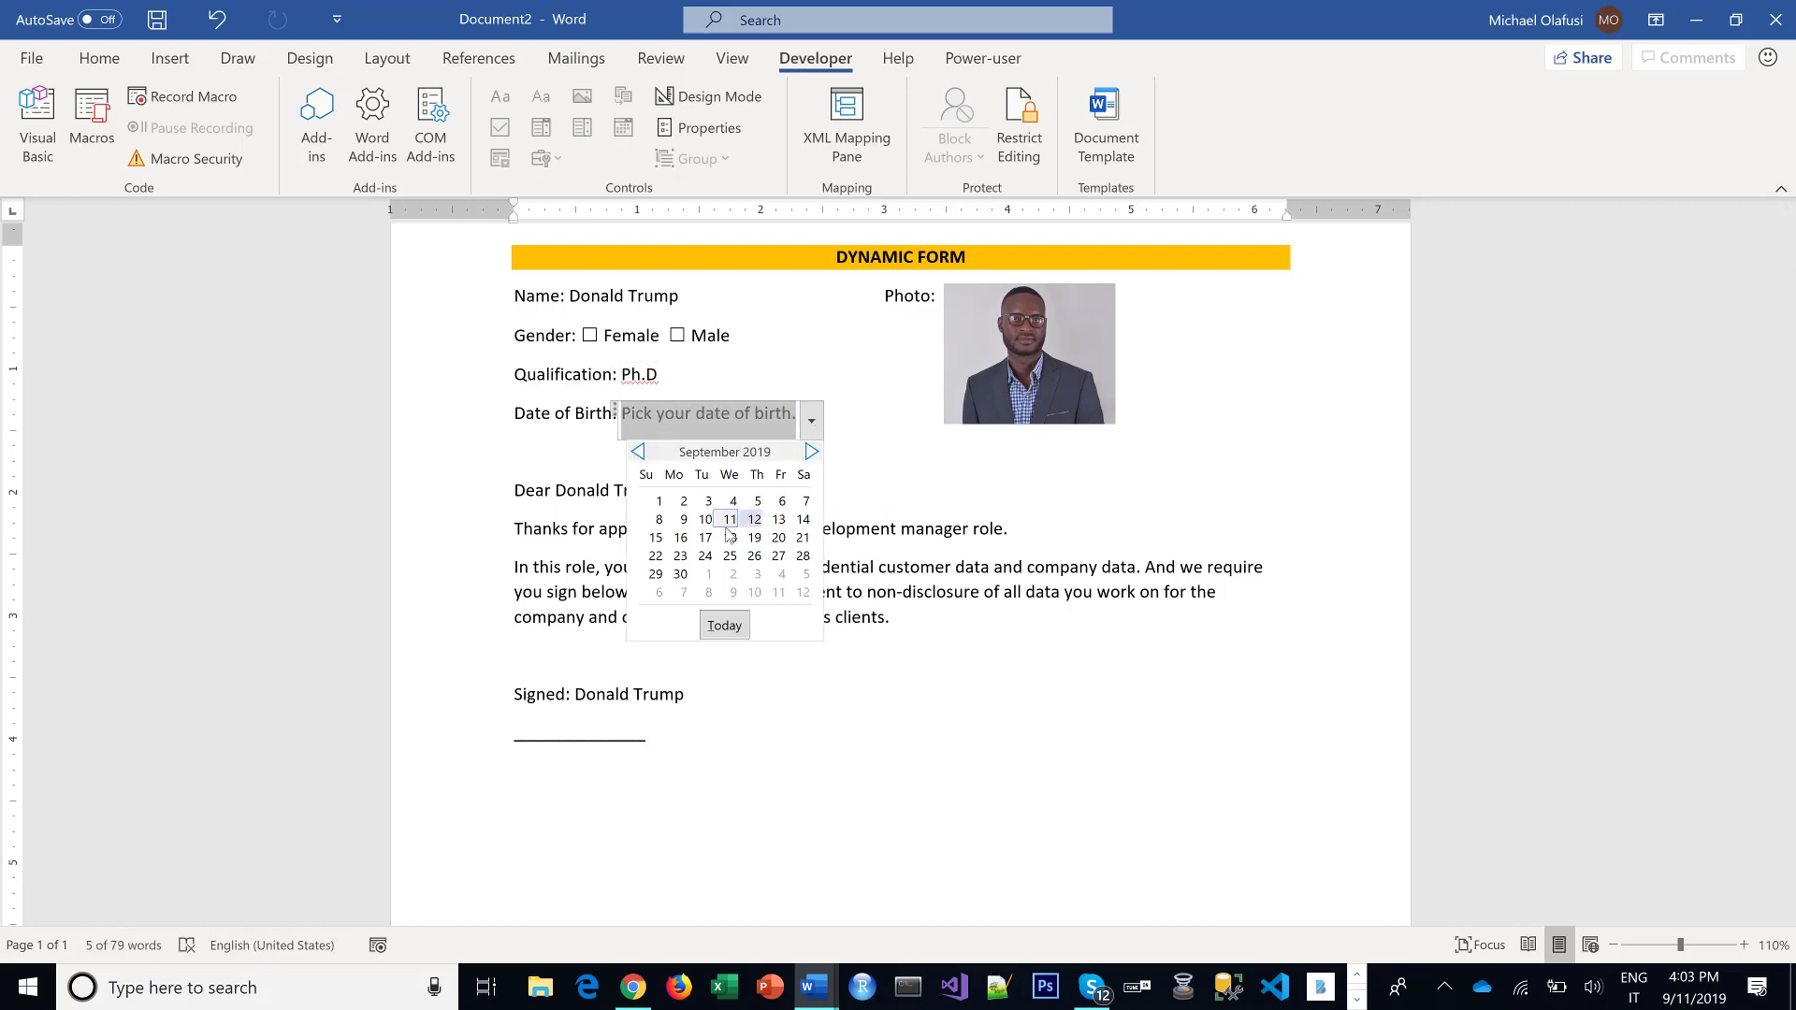
{"action": "left_click", "coordinate": [725, 540]}
{"action": "left_click", "coordinate": [939, 618]}
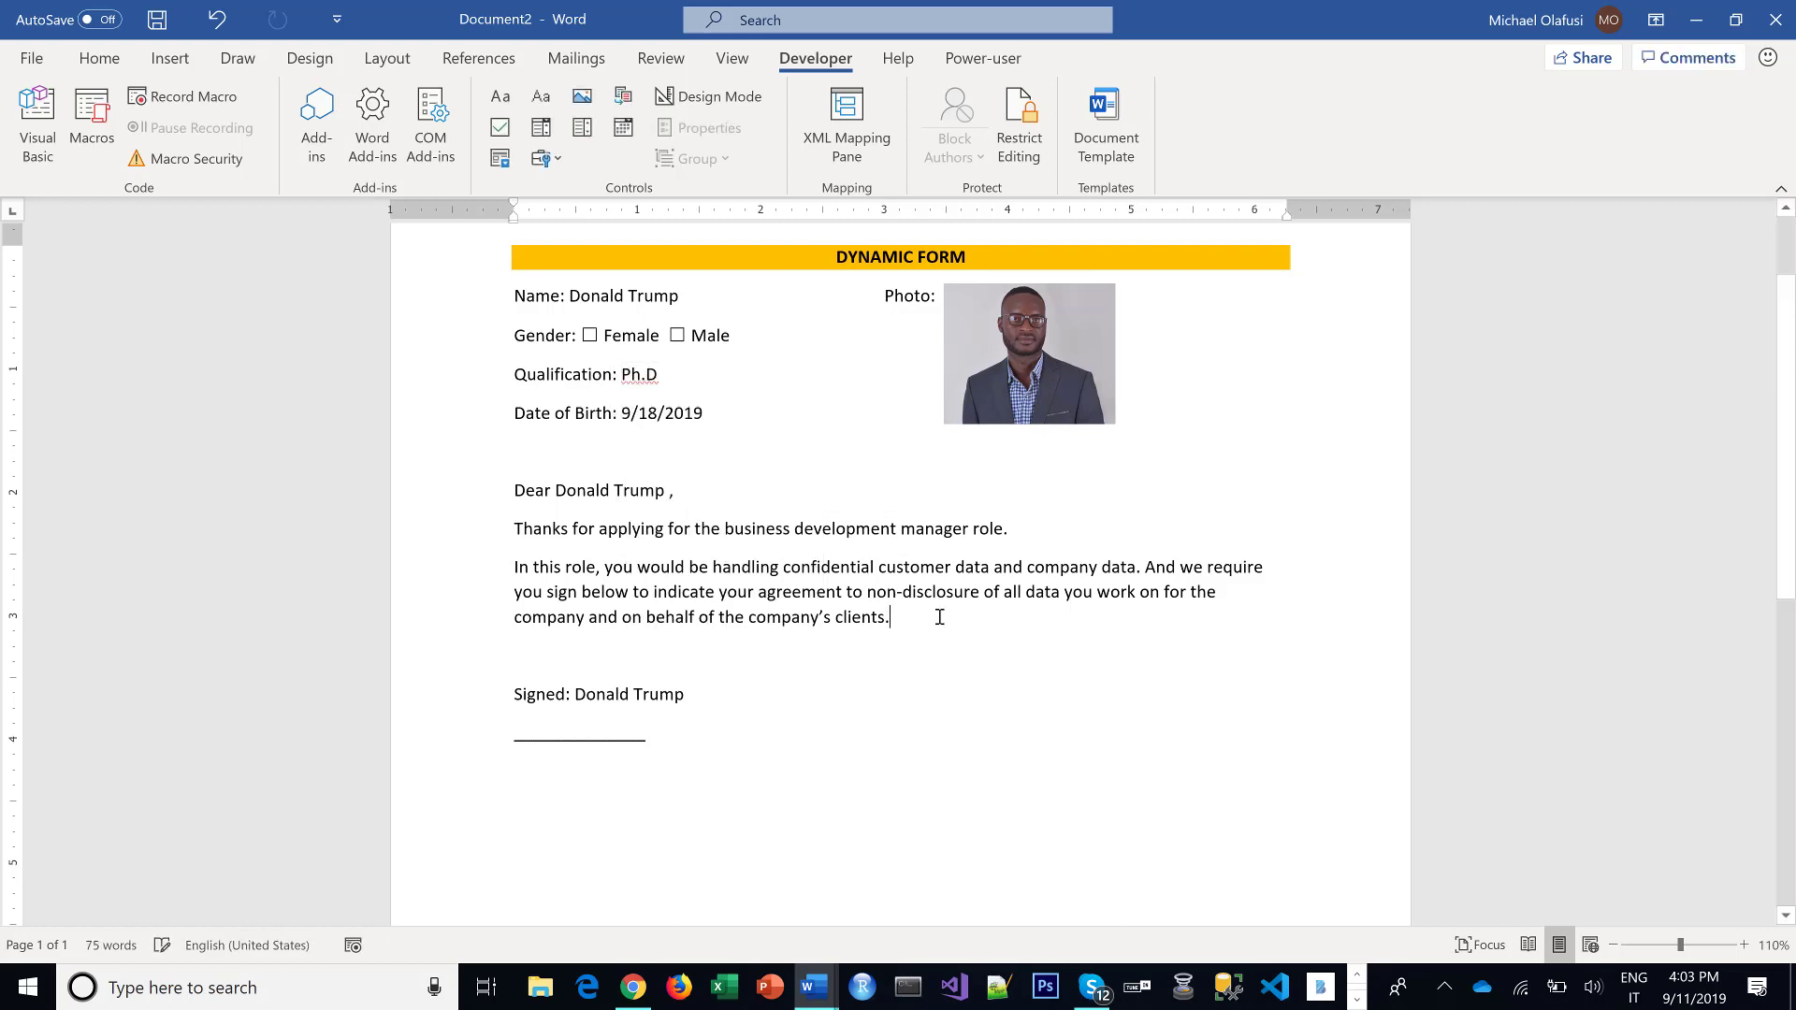
{"action": "scroll", "coordinate": [944, 617], "scroll_direction": "up", "scroll_amount": 2}
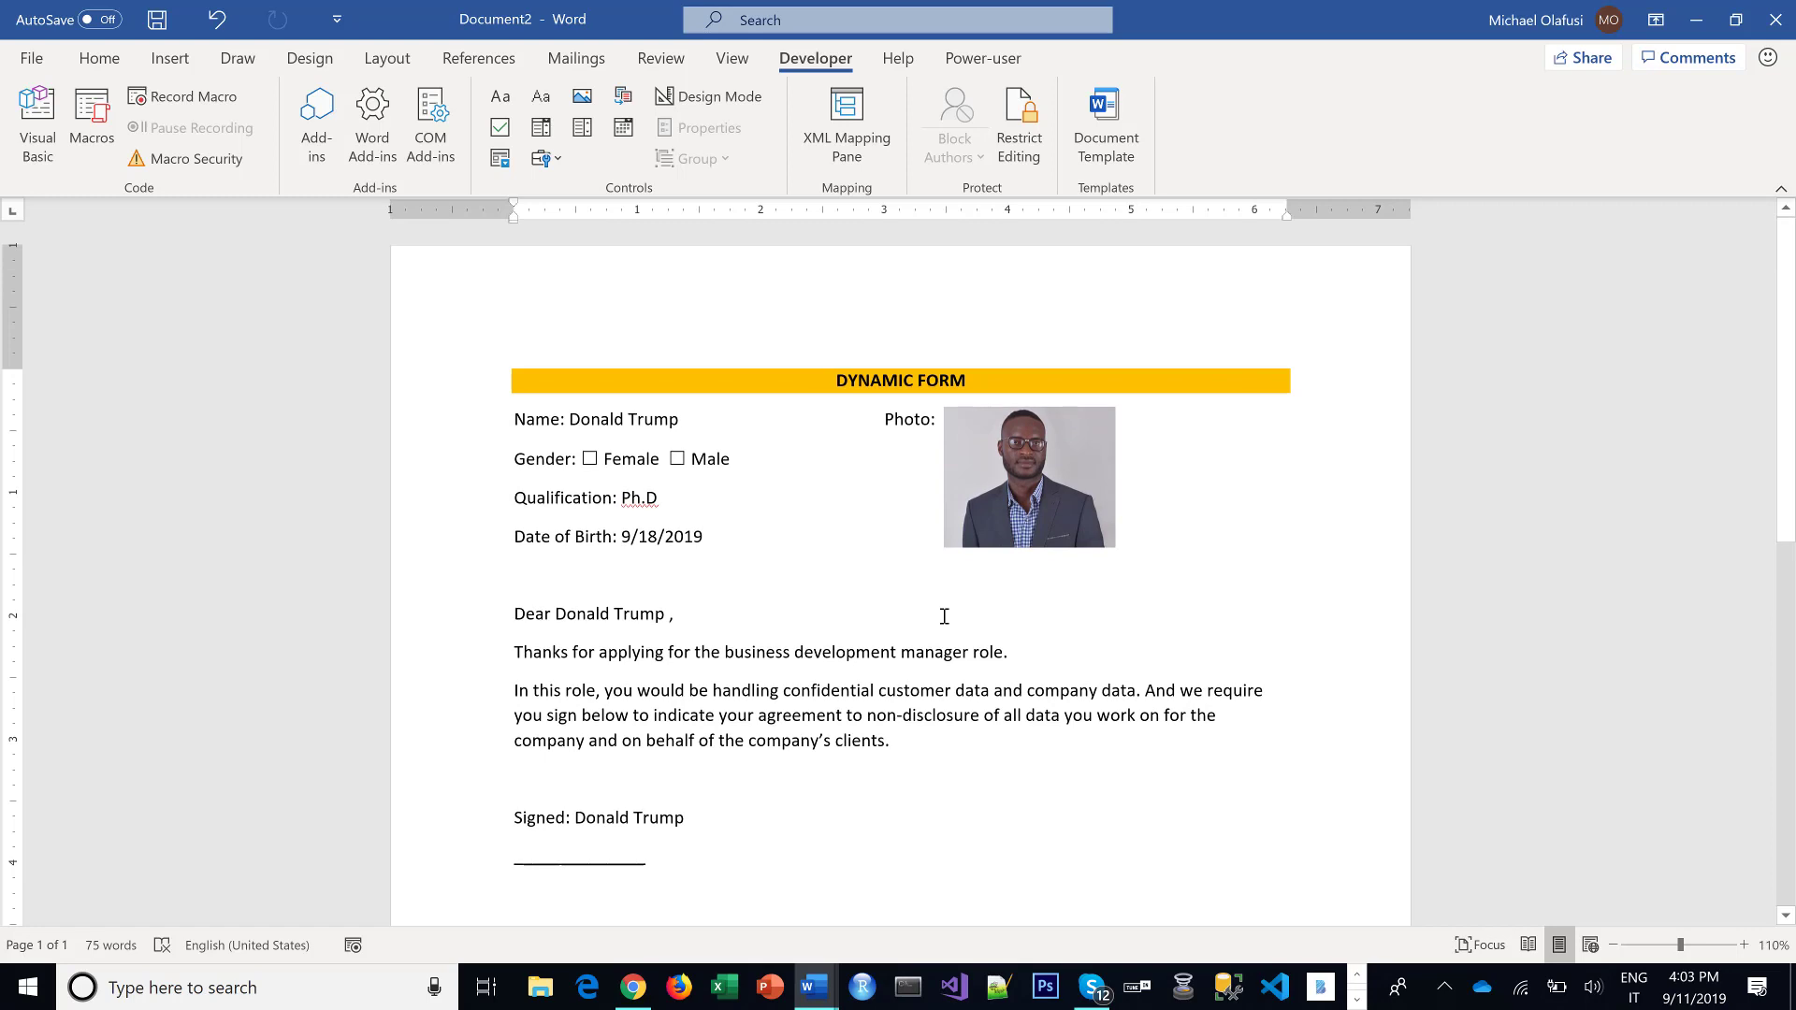
Delete the inserted photo and its empty Photo field.
{"action": "left_click", "coordinate": [1024, 507]}
{"action": "key", "text": "Delete"}
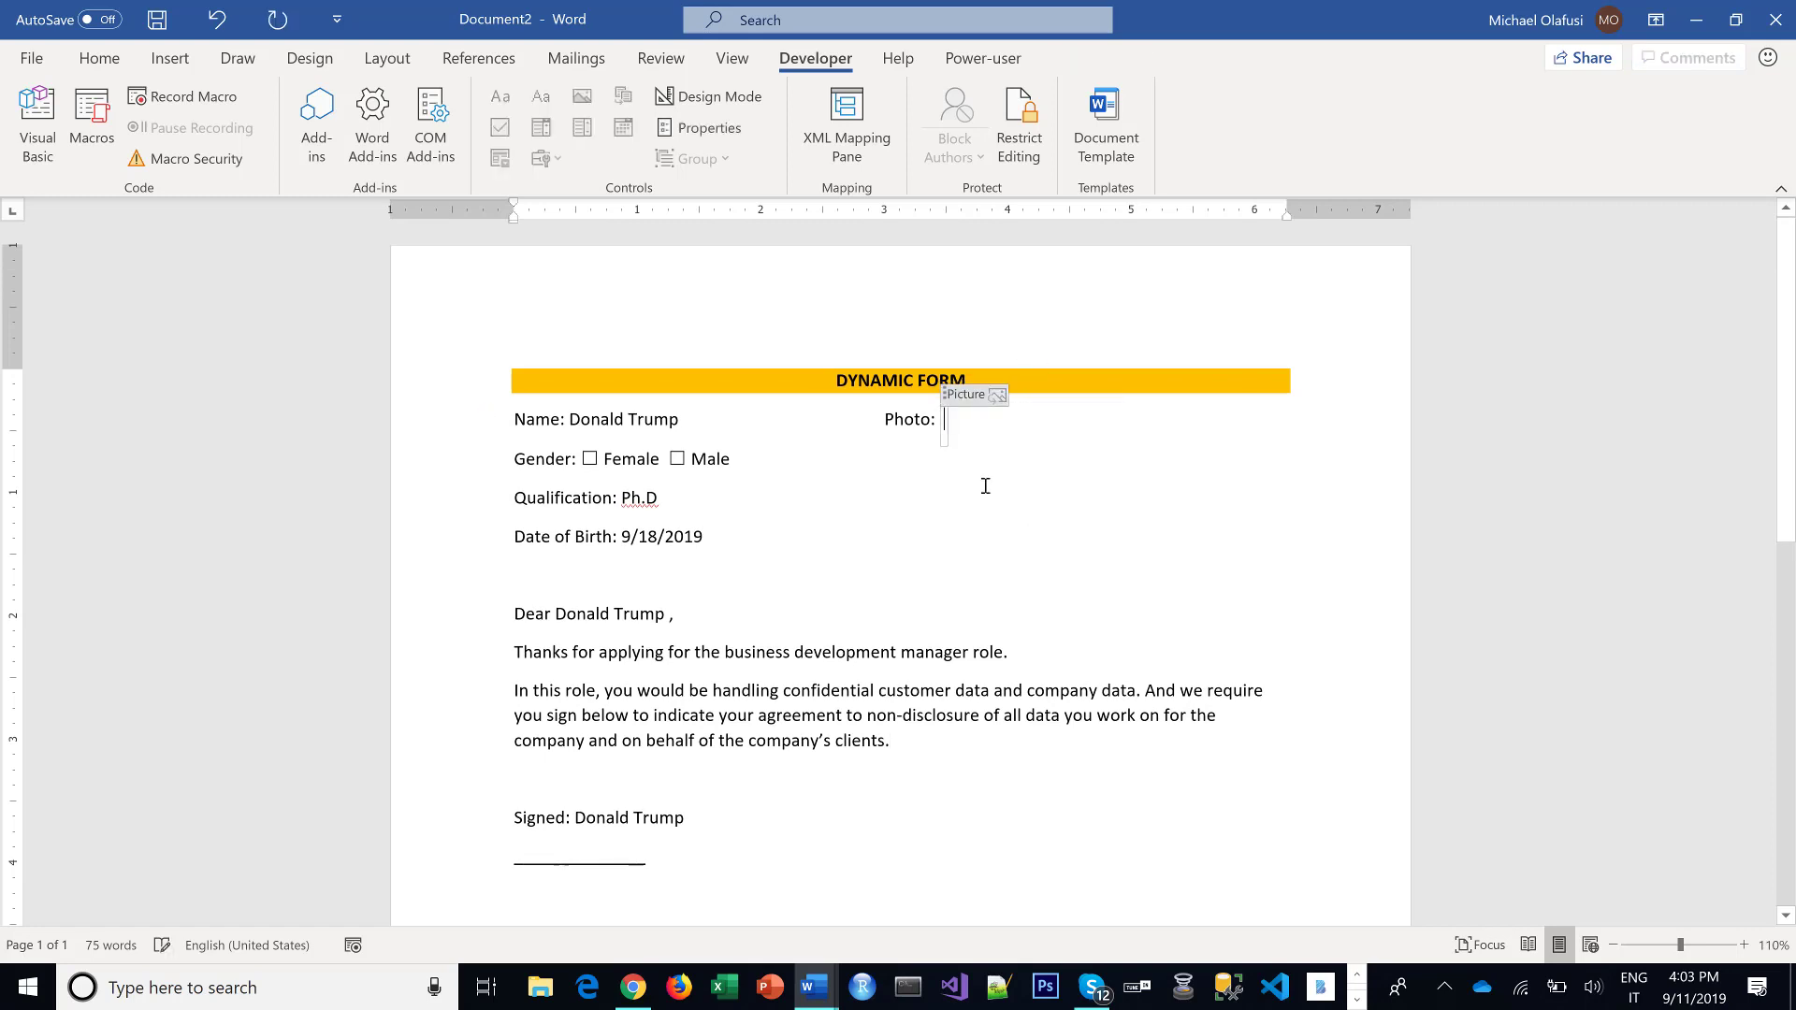
{"action": "left_click", "coordinate": [946, 397]}
{"action": "key", "text": "Delete"}
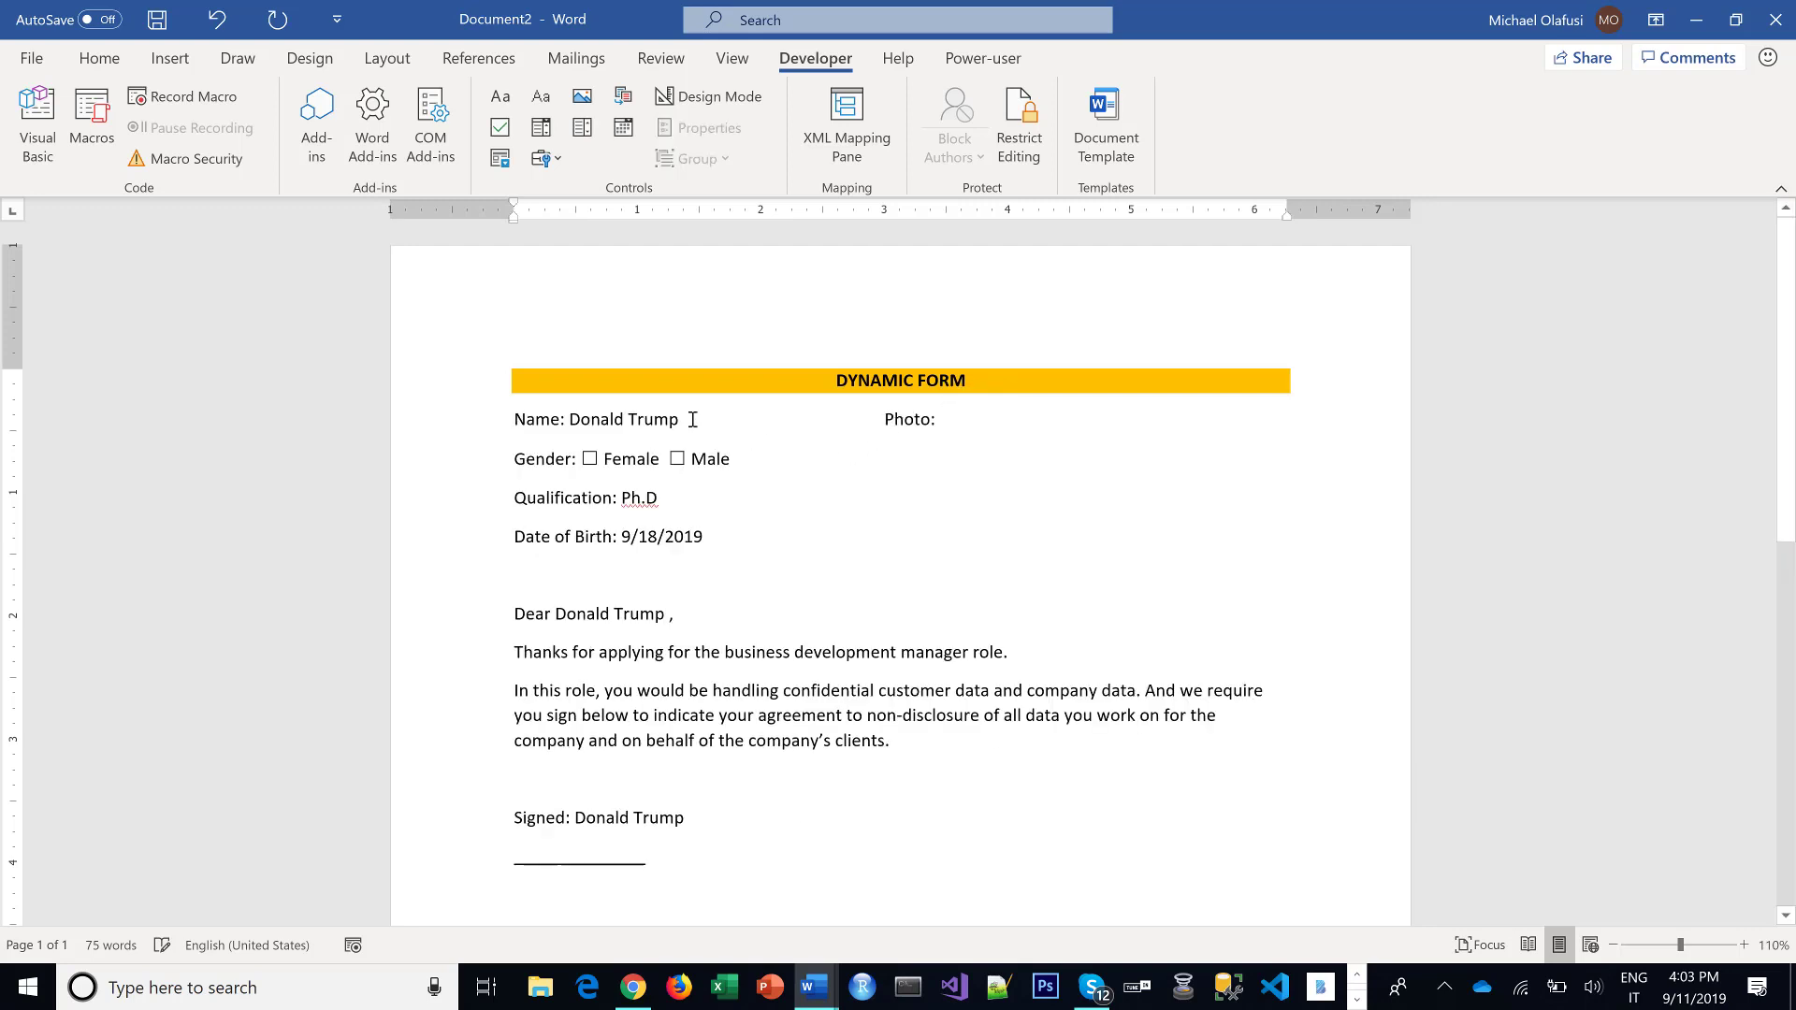
Clear the Name field and delete the Female and Male checkboxes.
{"action": "left_click", "coordinate": [684, 418]}
{"action": "key", "text": "shift+Home"}
{"action": "key", "text": "BackSpace"}
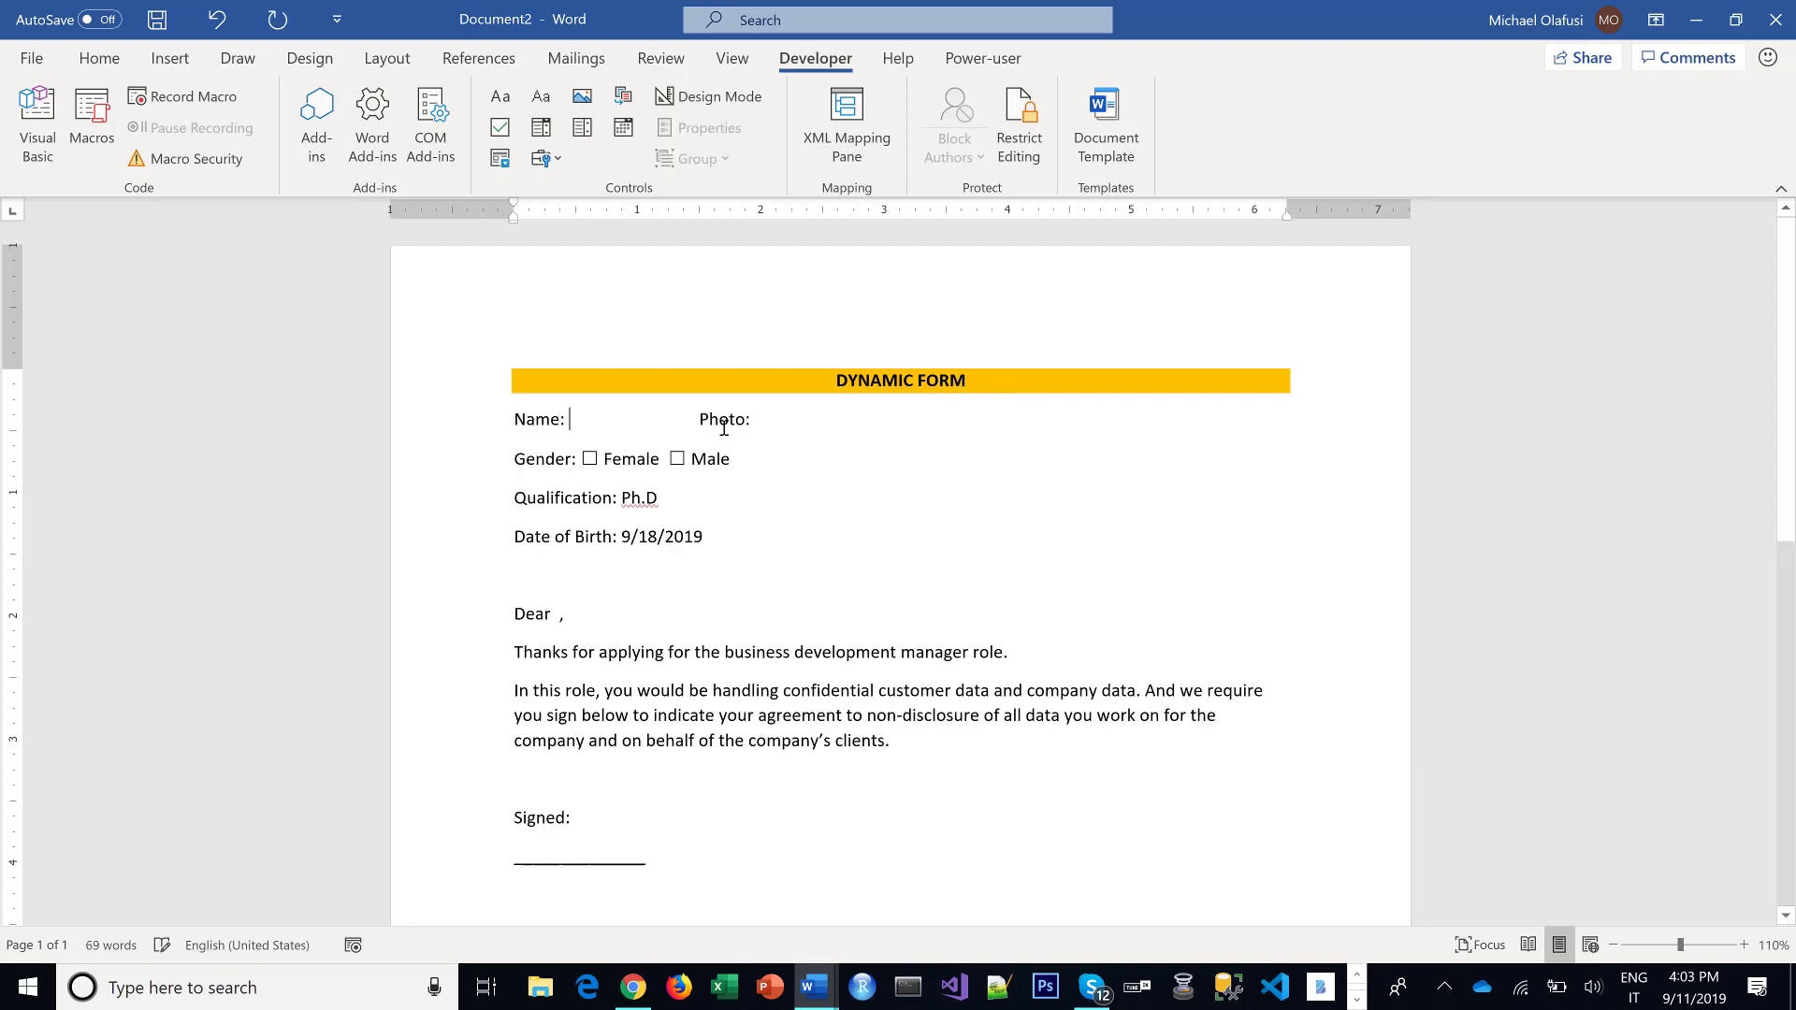
{"action": "left_click_drag", "start_coordinate": [757, 465], "coordinate": [611, 431]}
{"action": "left_click_drag", "start_coordinate": [739, 458], "coordinate": [586, 457]}
{"action": "key", "text": "Delete"}
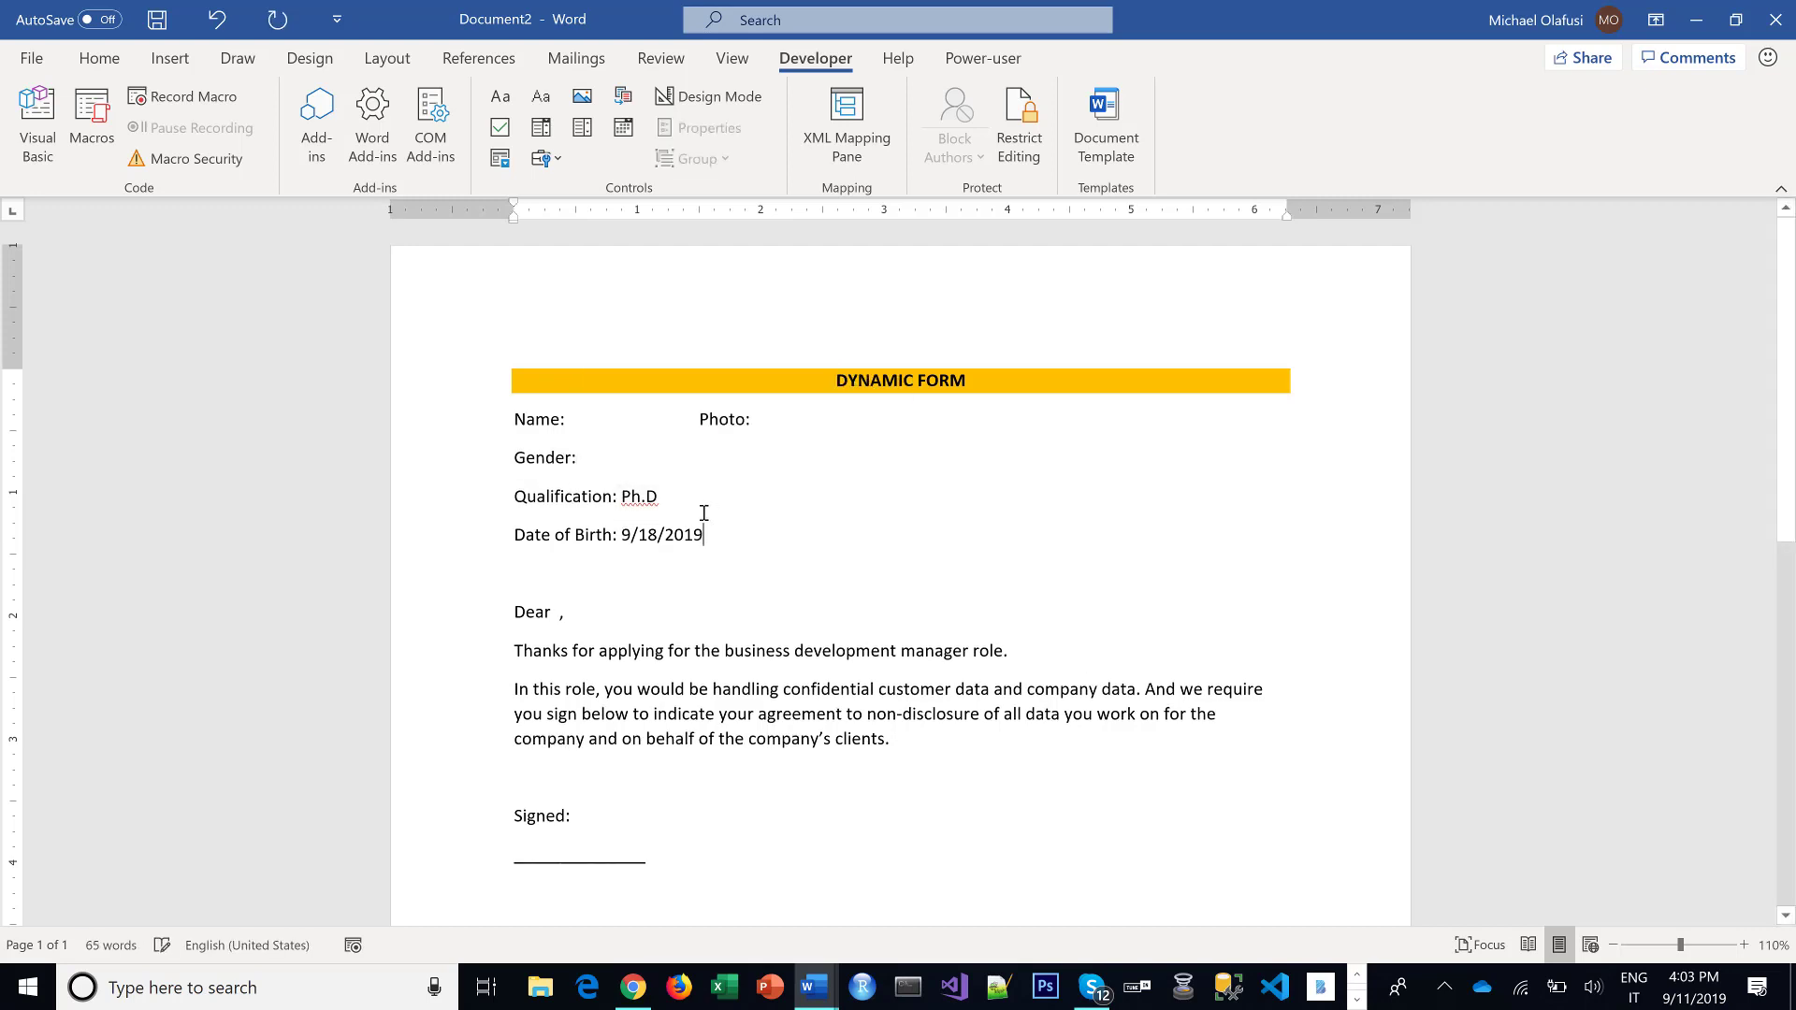
Delete the Ph.D qualification and the 9/18/2019 birth date.
{"action": "left_click", "coordinate": [697, 498]}
{"action": "key", "text": "ctrl+shift+Left"}
{"action": "key", "text": "BackSpace"}
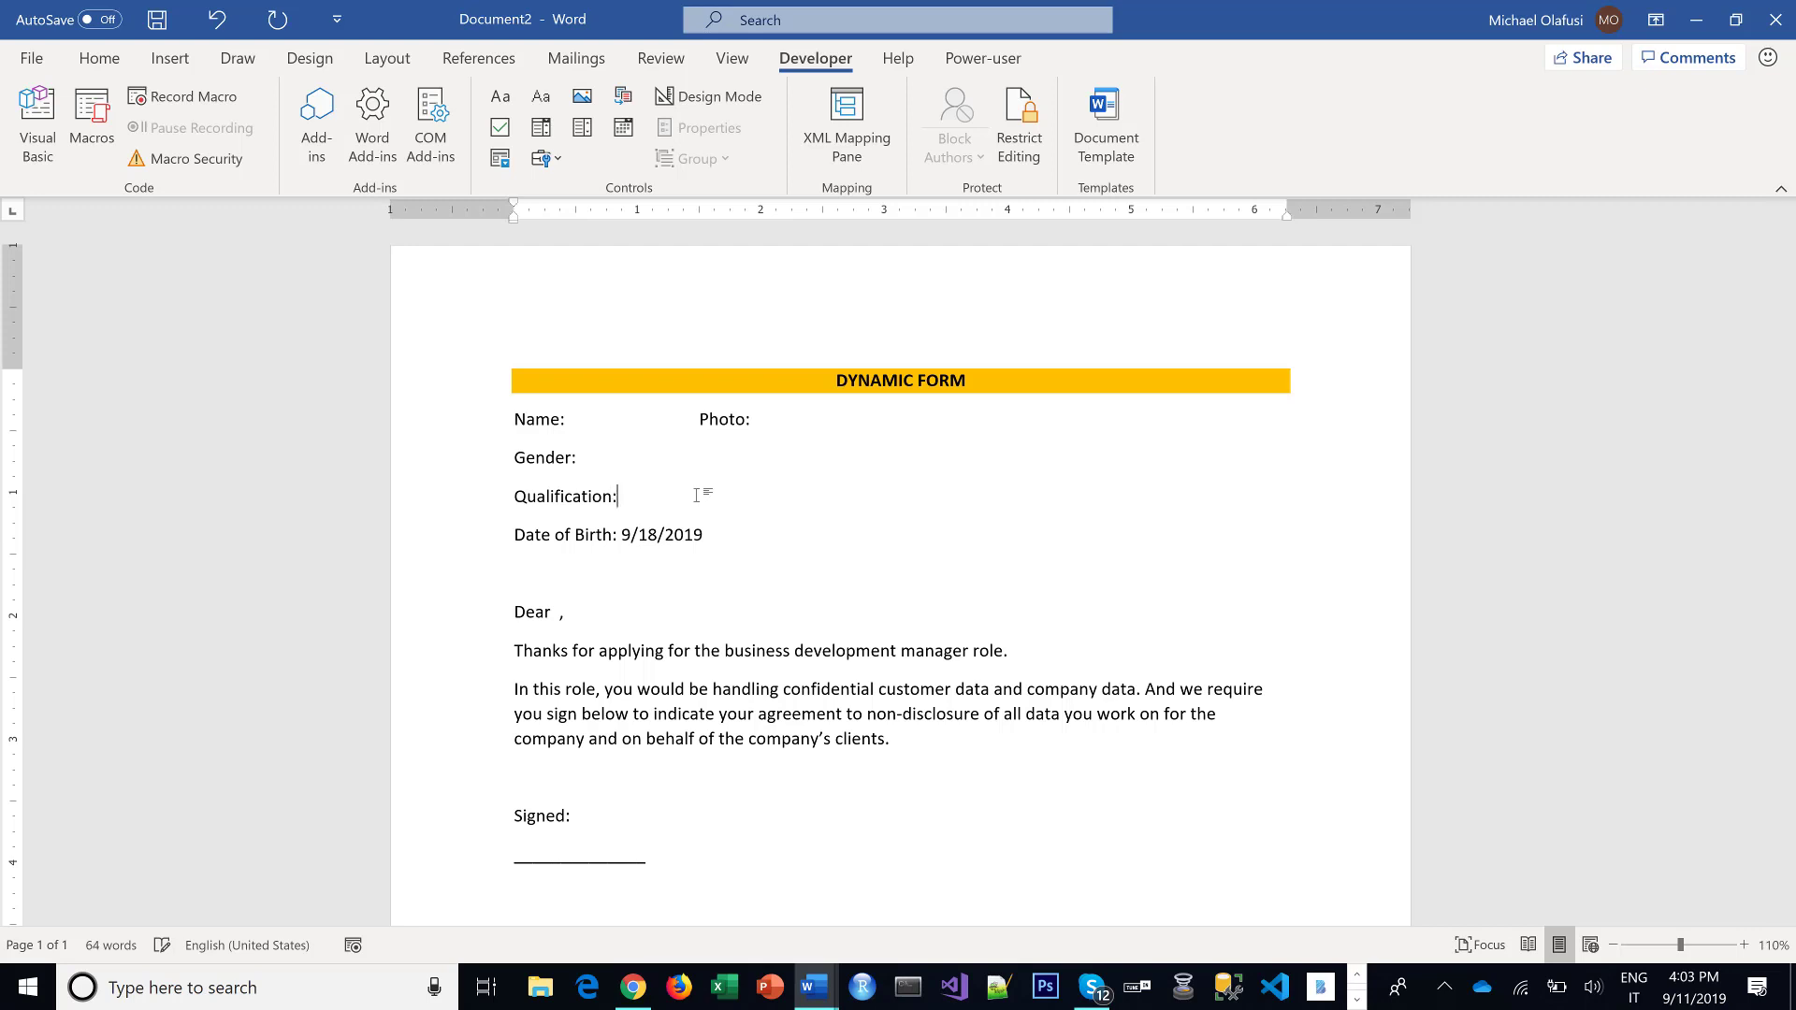
{"action": "key", "text": "ctrl+shift+Left"}
{"action": "key", "text": "BackSpace"}
{"action": "left_click", "coordinate": [732, 58]}
{"action": "left_click", "coordinate": [814, 58]}
{"action": "left_click", "coordinate": [99, 58]}
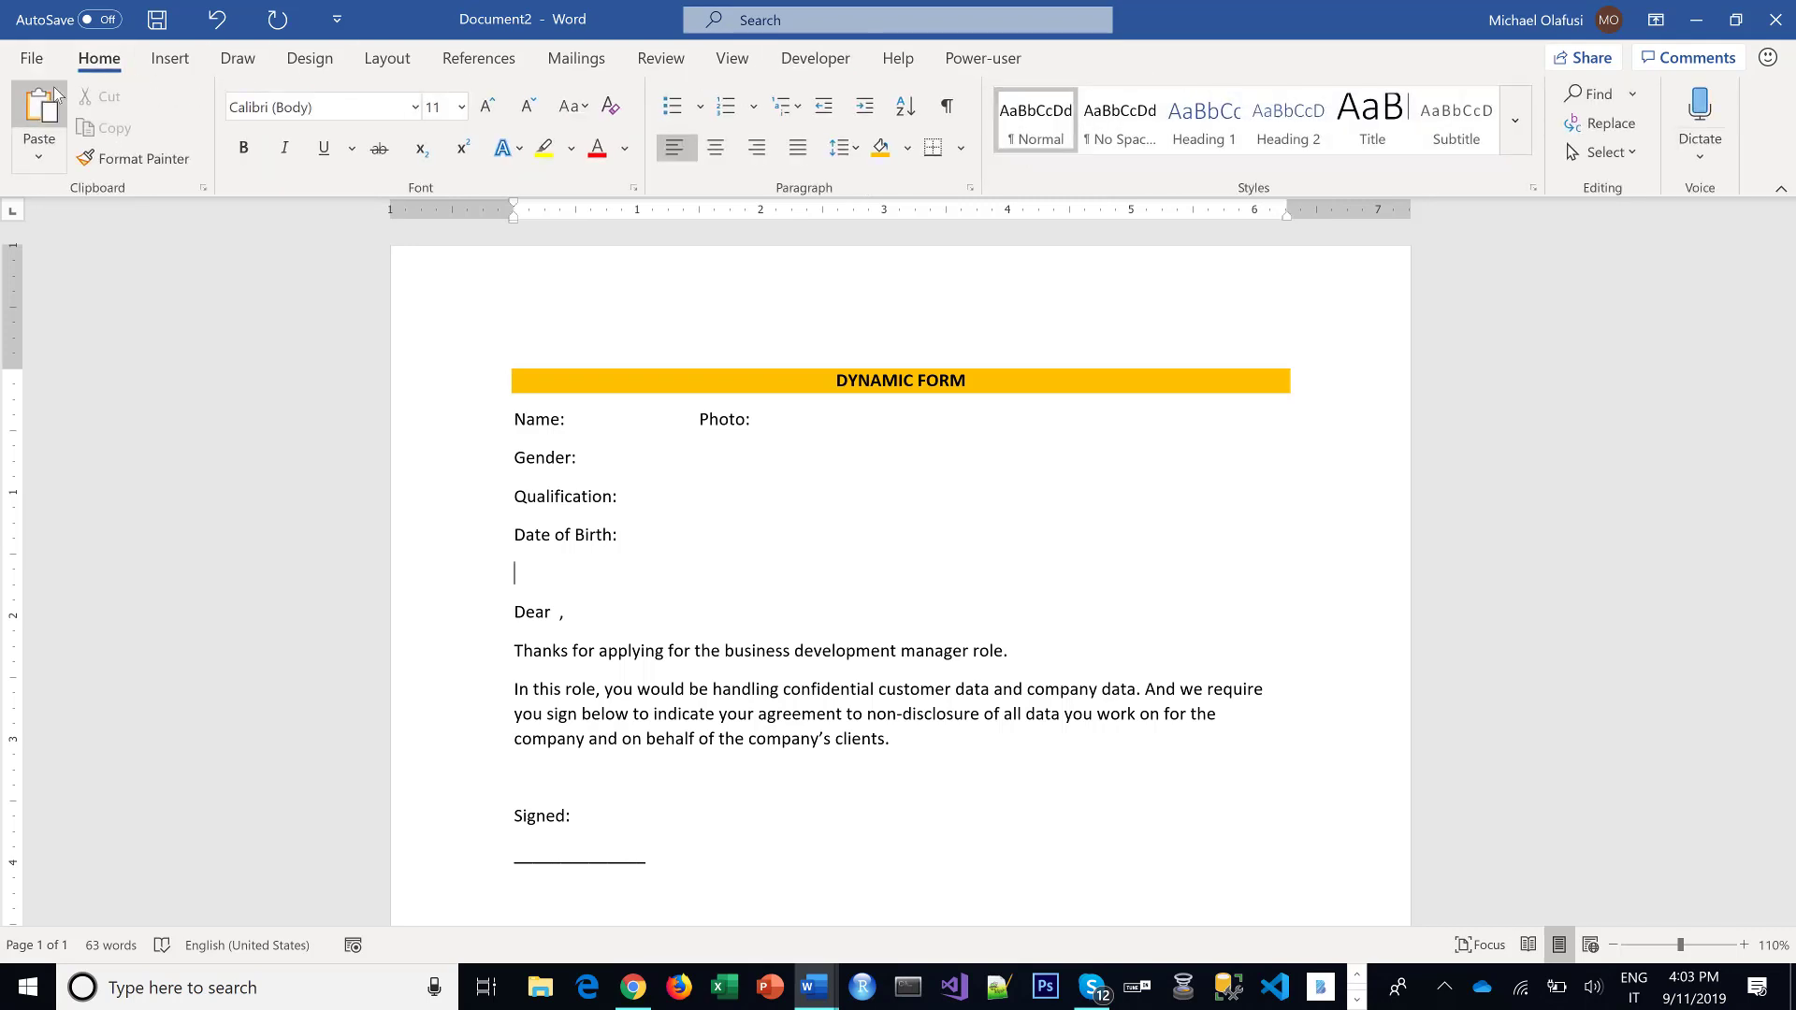
{"action": "left_click", "coordinate": [45, 58]}
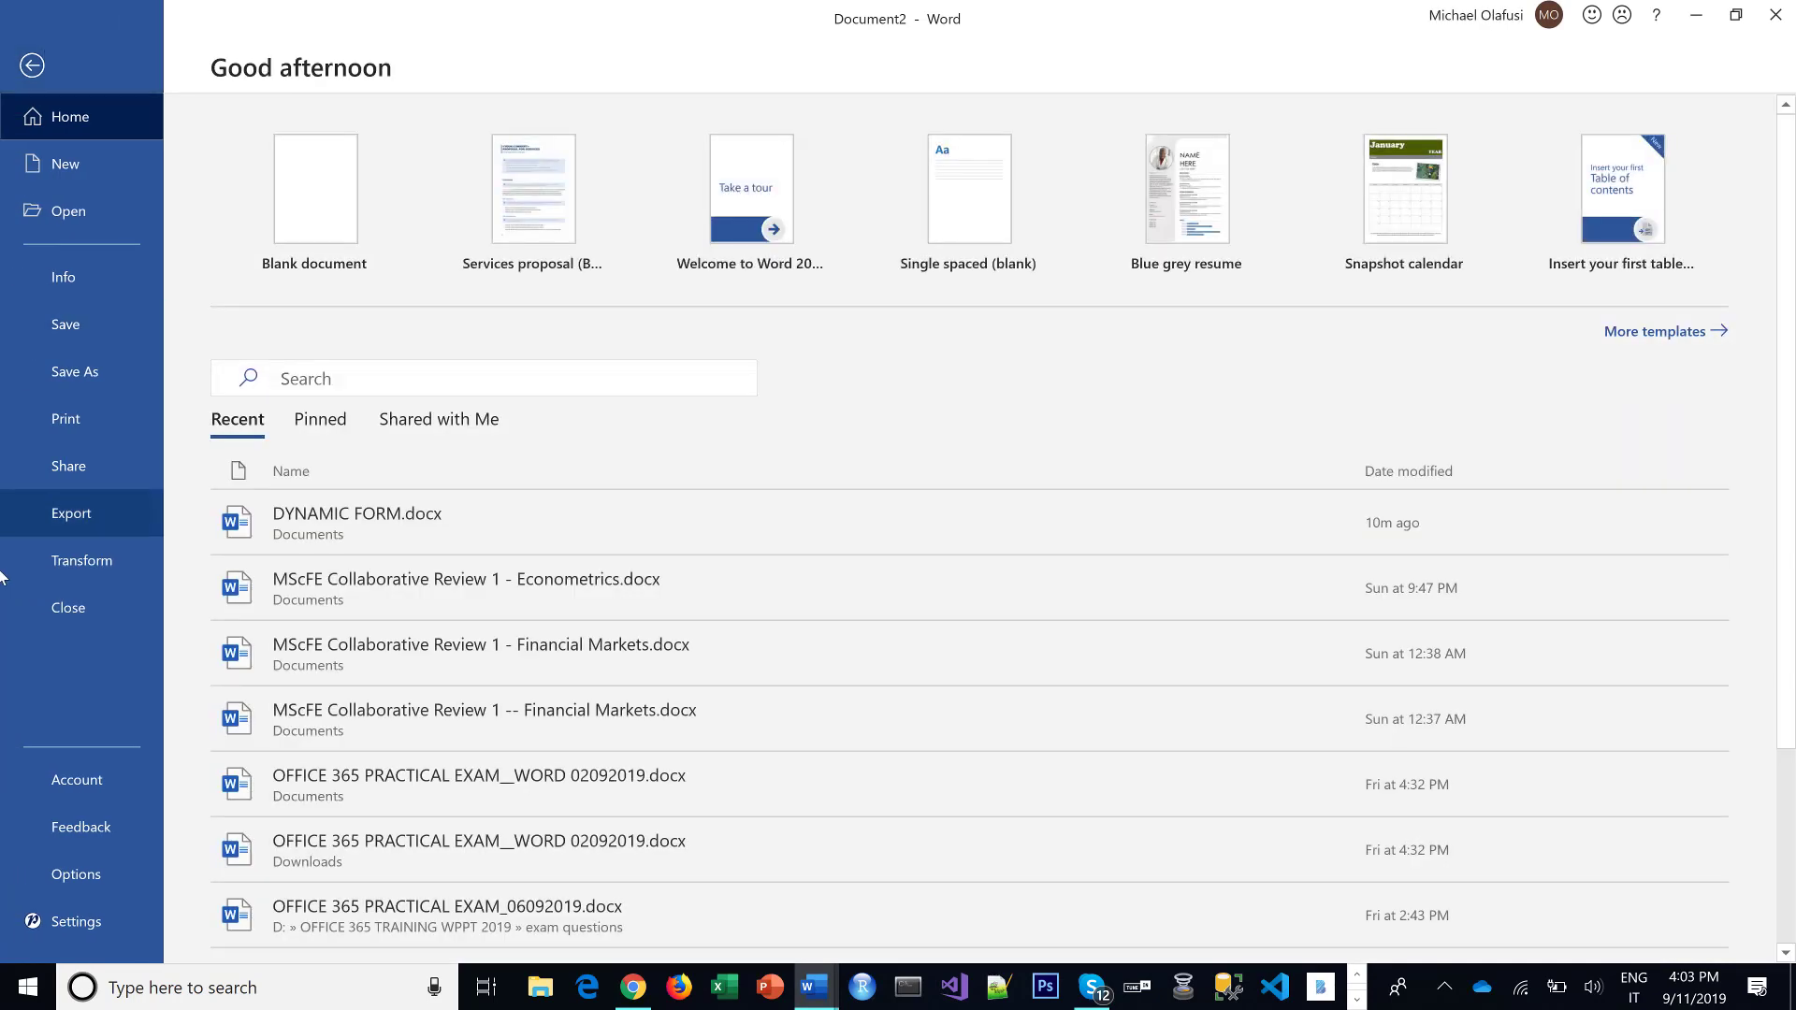
{"action": "left_click", "coordinate": [94, 879]}
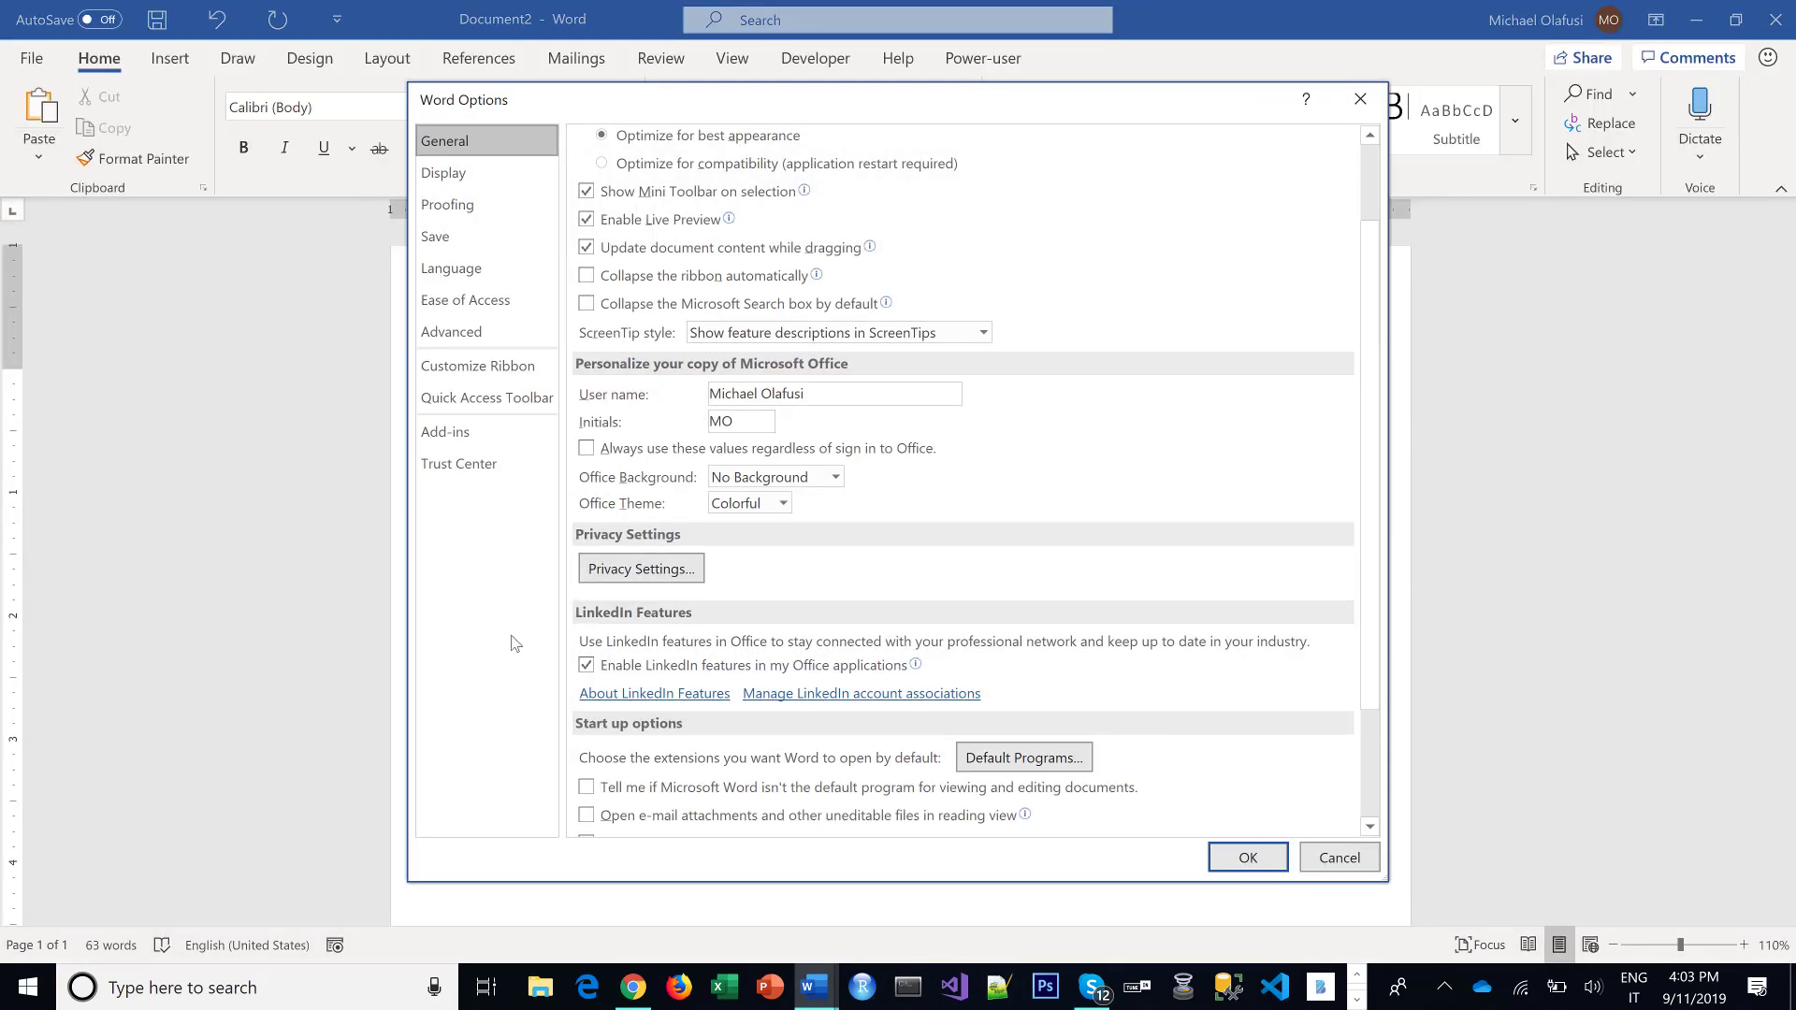
{"action": "left_click", "coordinate": [482, 366]}
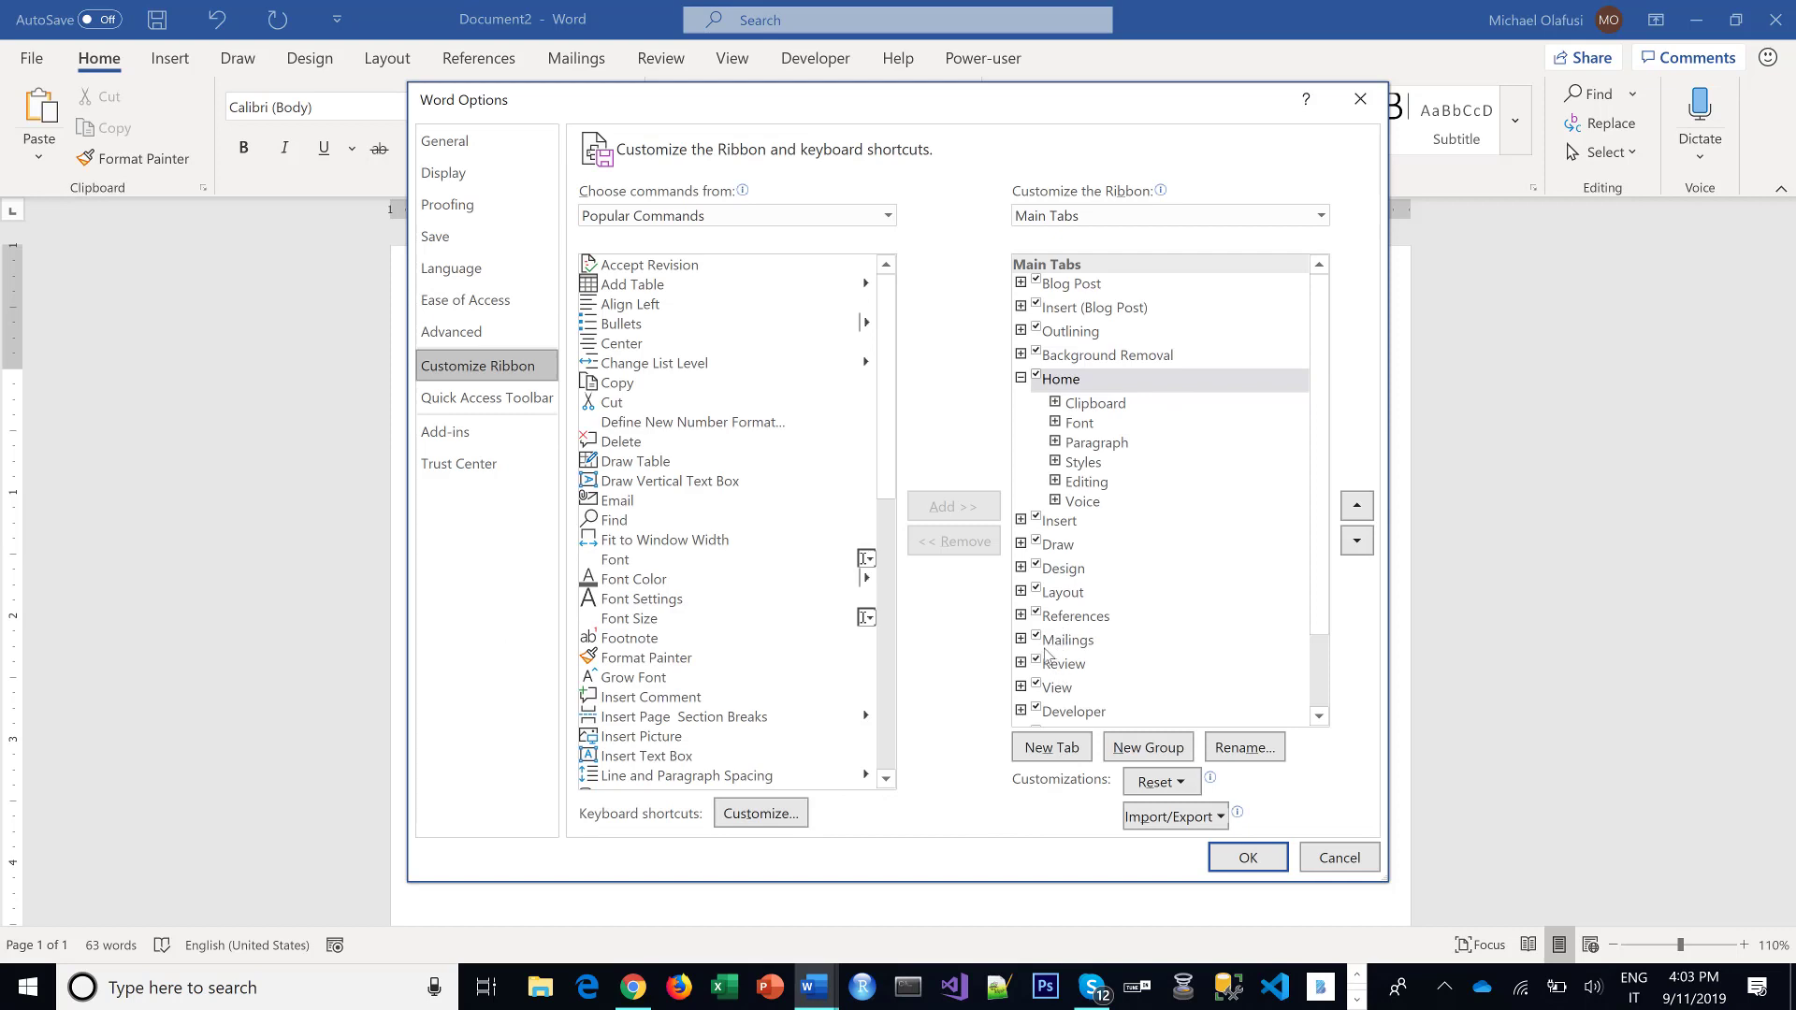
{"action": "left_click", "coordinate": [1022, 379]}
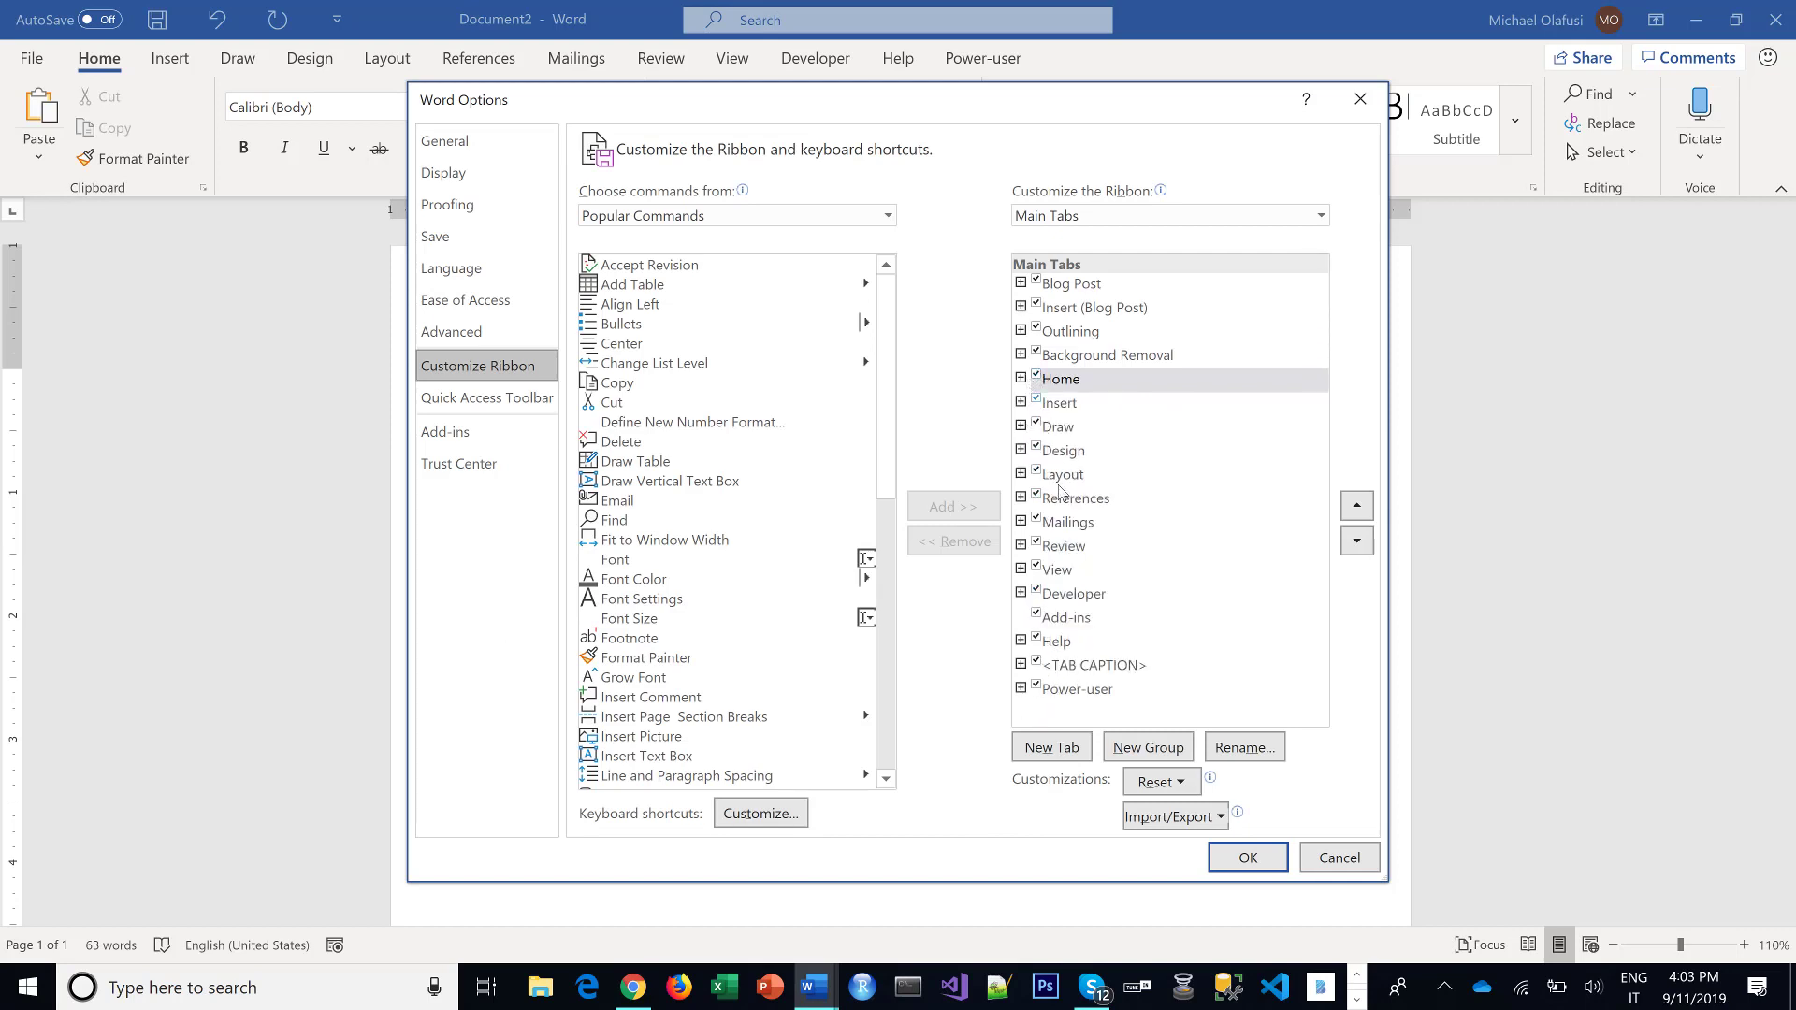
{"action": "left_click", "coordinate": [1045, 598]}
{"action": "left_click", "coordinate": [1036, 592]}
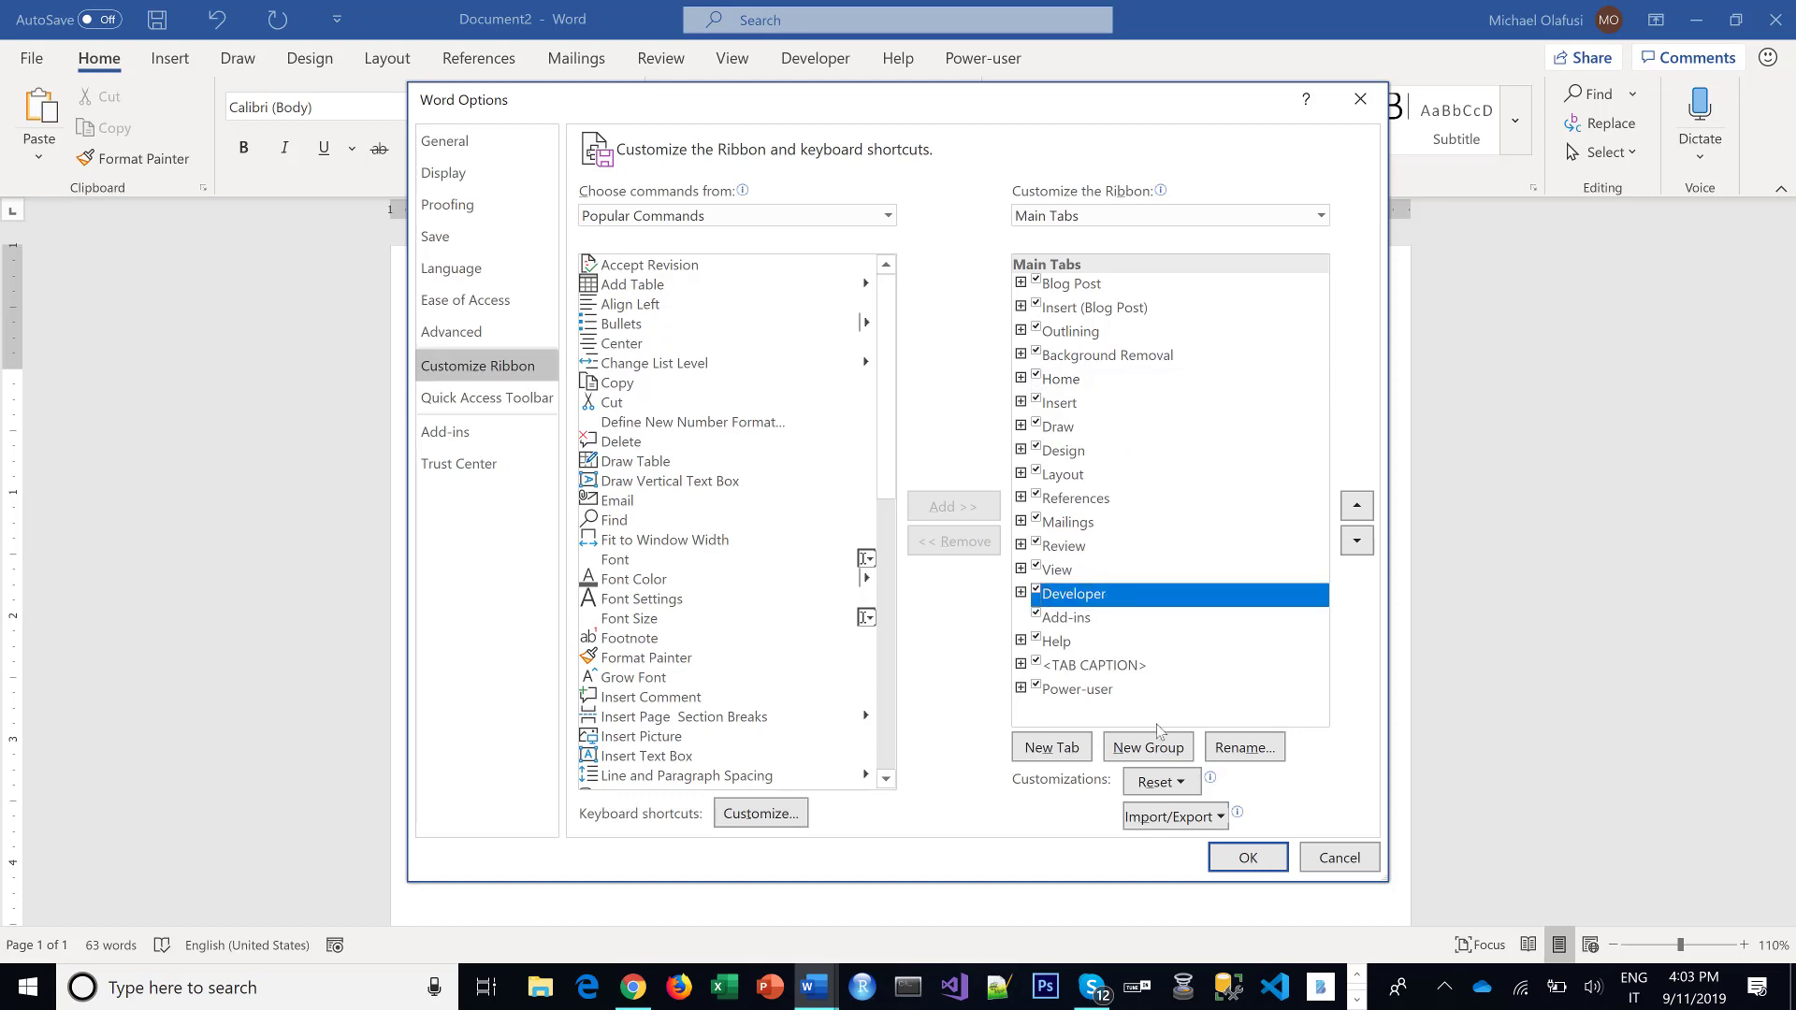
{"action": "left_click", "coordinate": [1247, 857]}
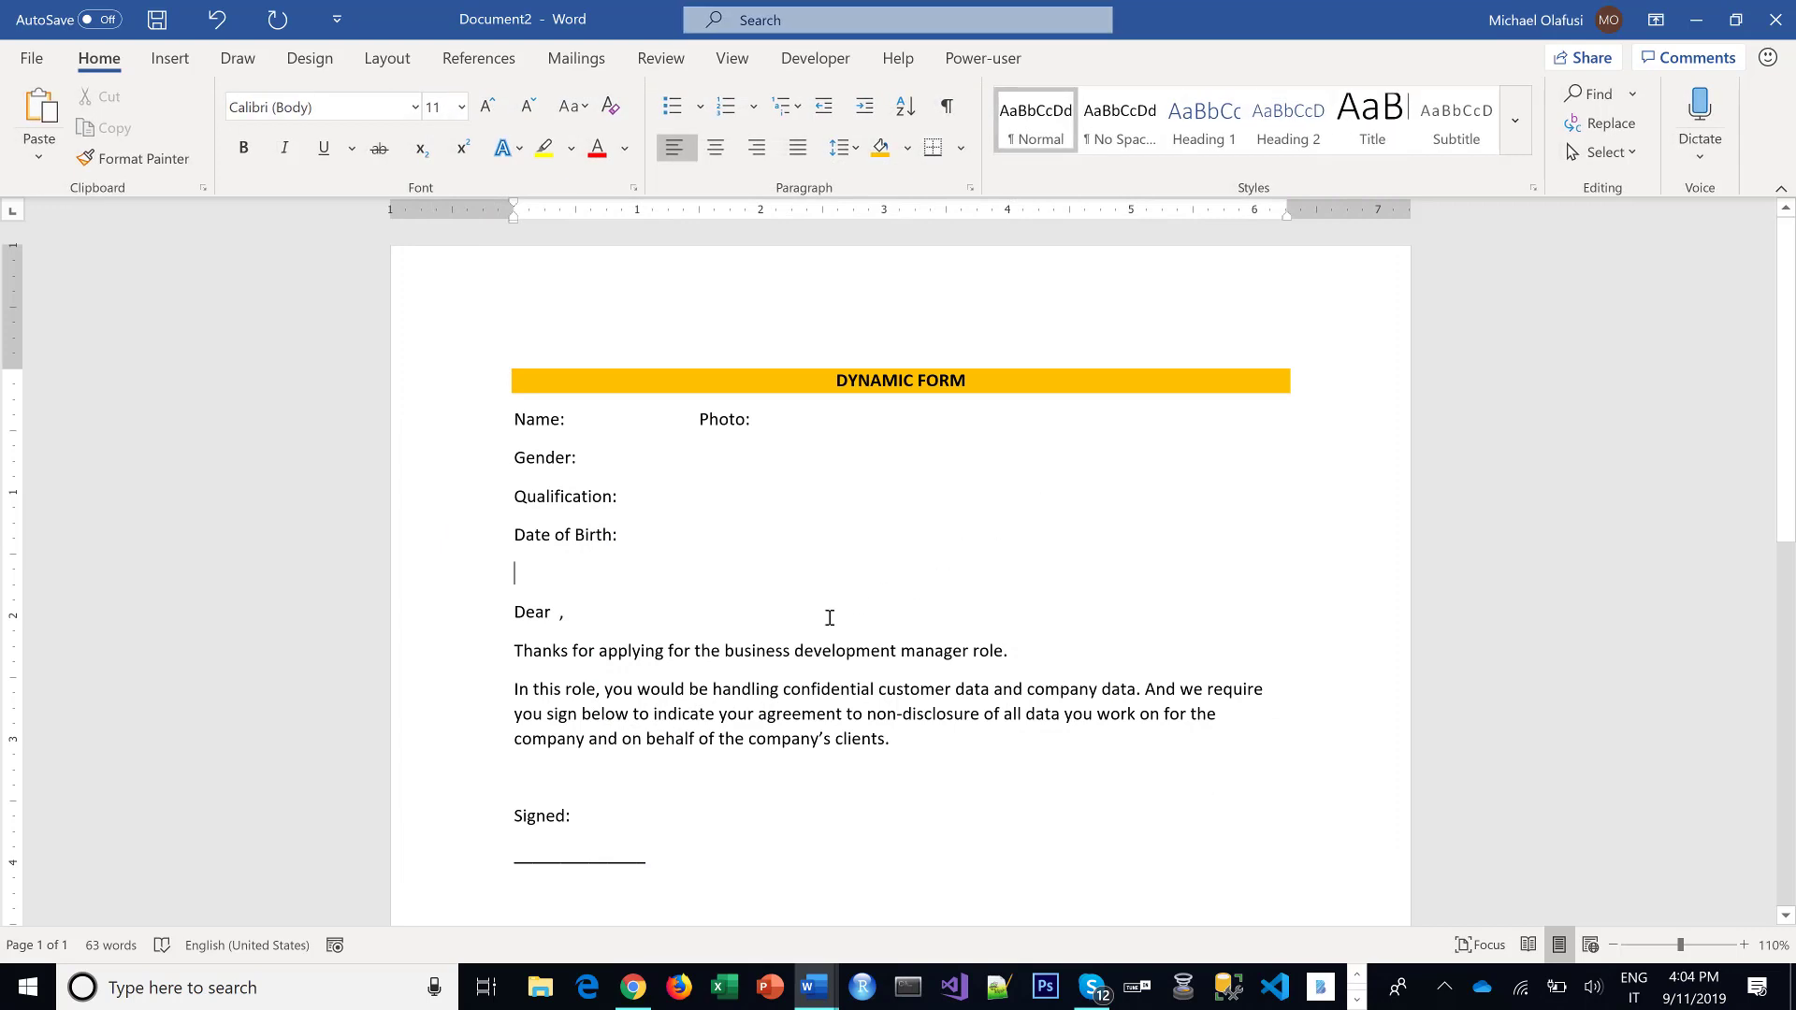
Insert a Rich Text control after Name: and a Picture control after Photo:.
{"action": "left_click", "coordinate": [824, 621]}
{"action": "left_click", "coordinate": [812, 60]}
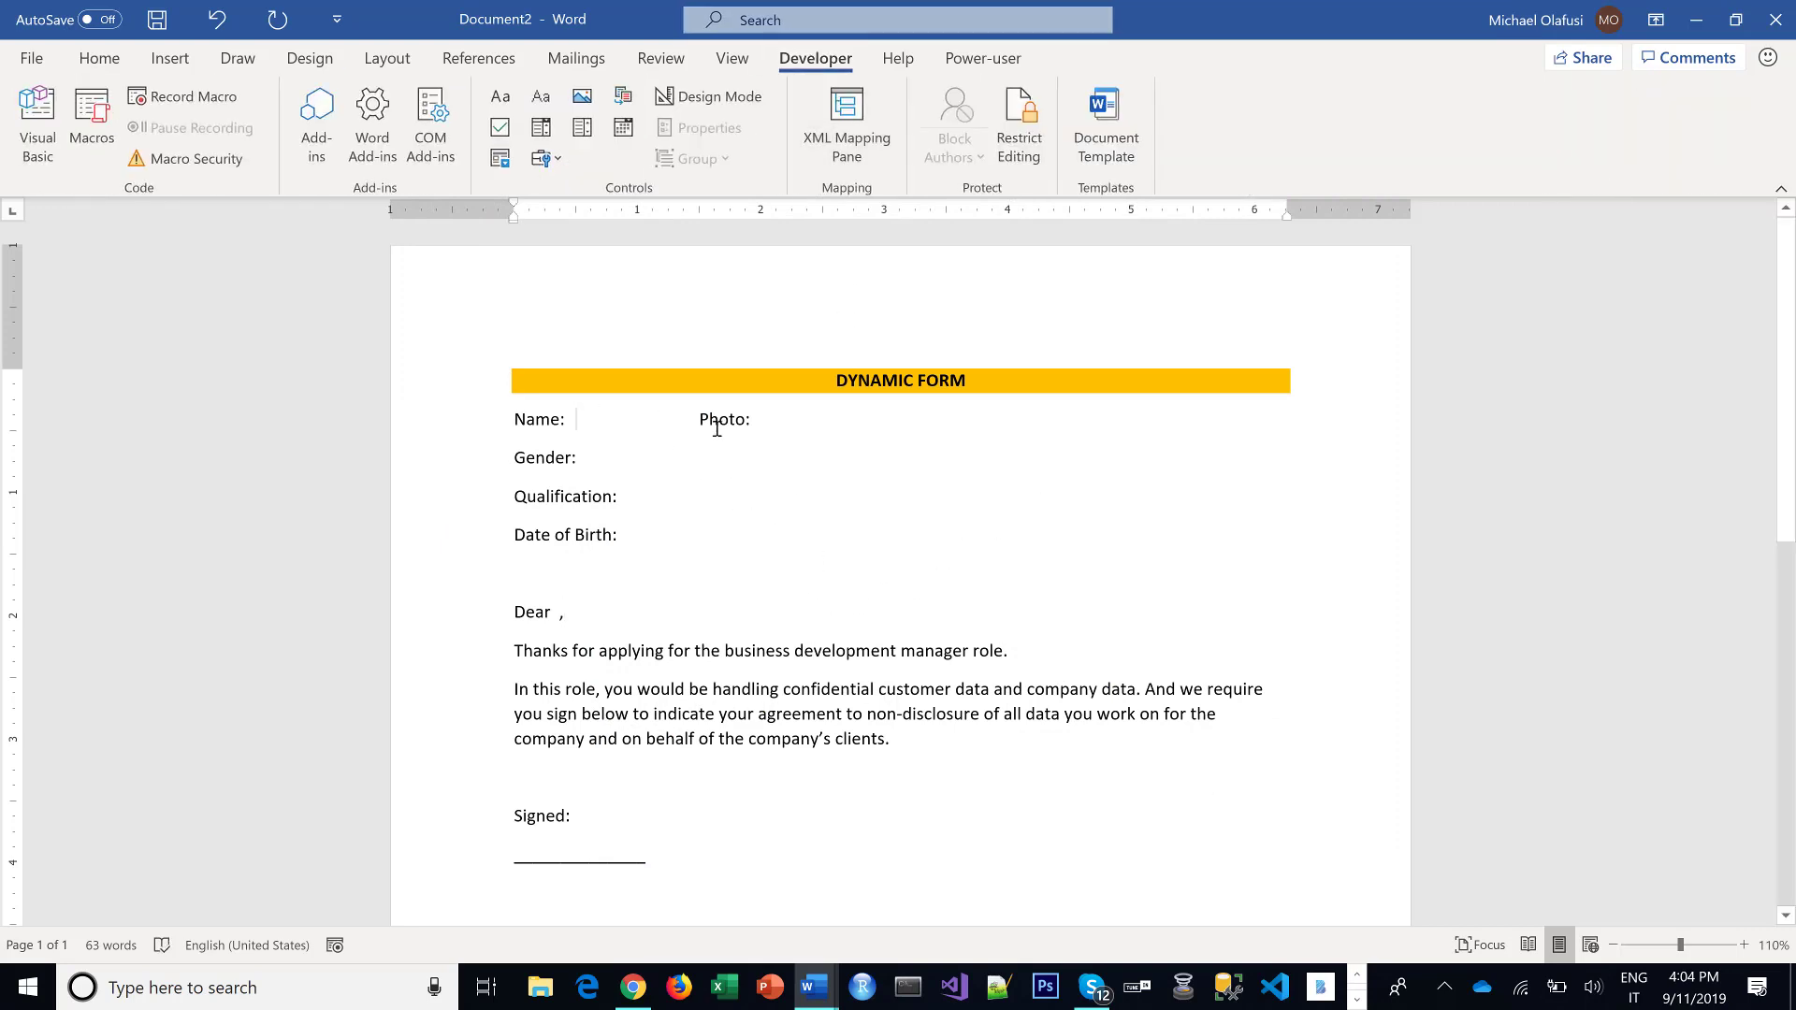
{"action": "key", "text": "BackSpace"}
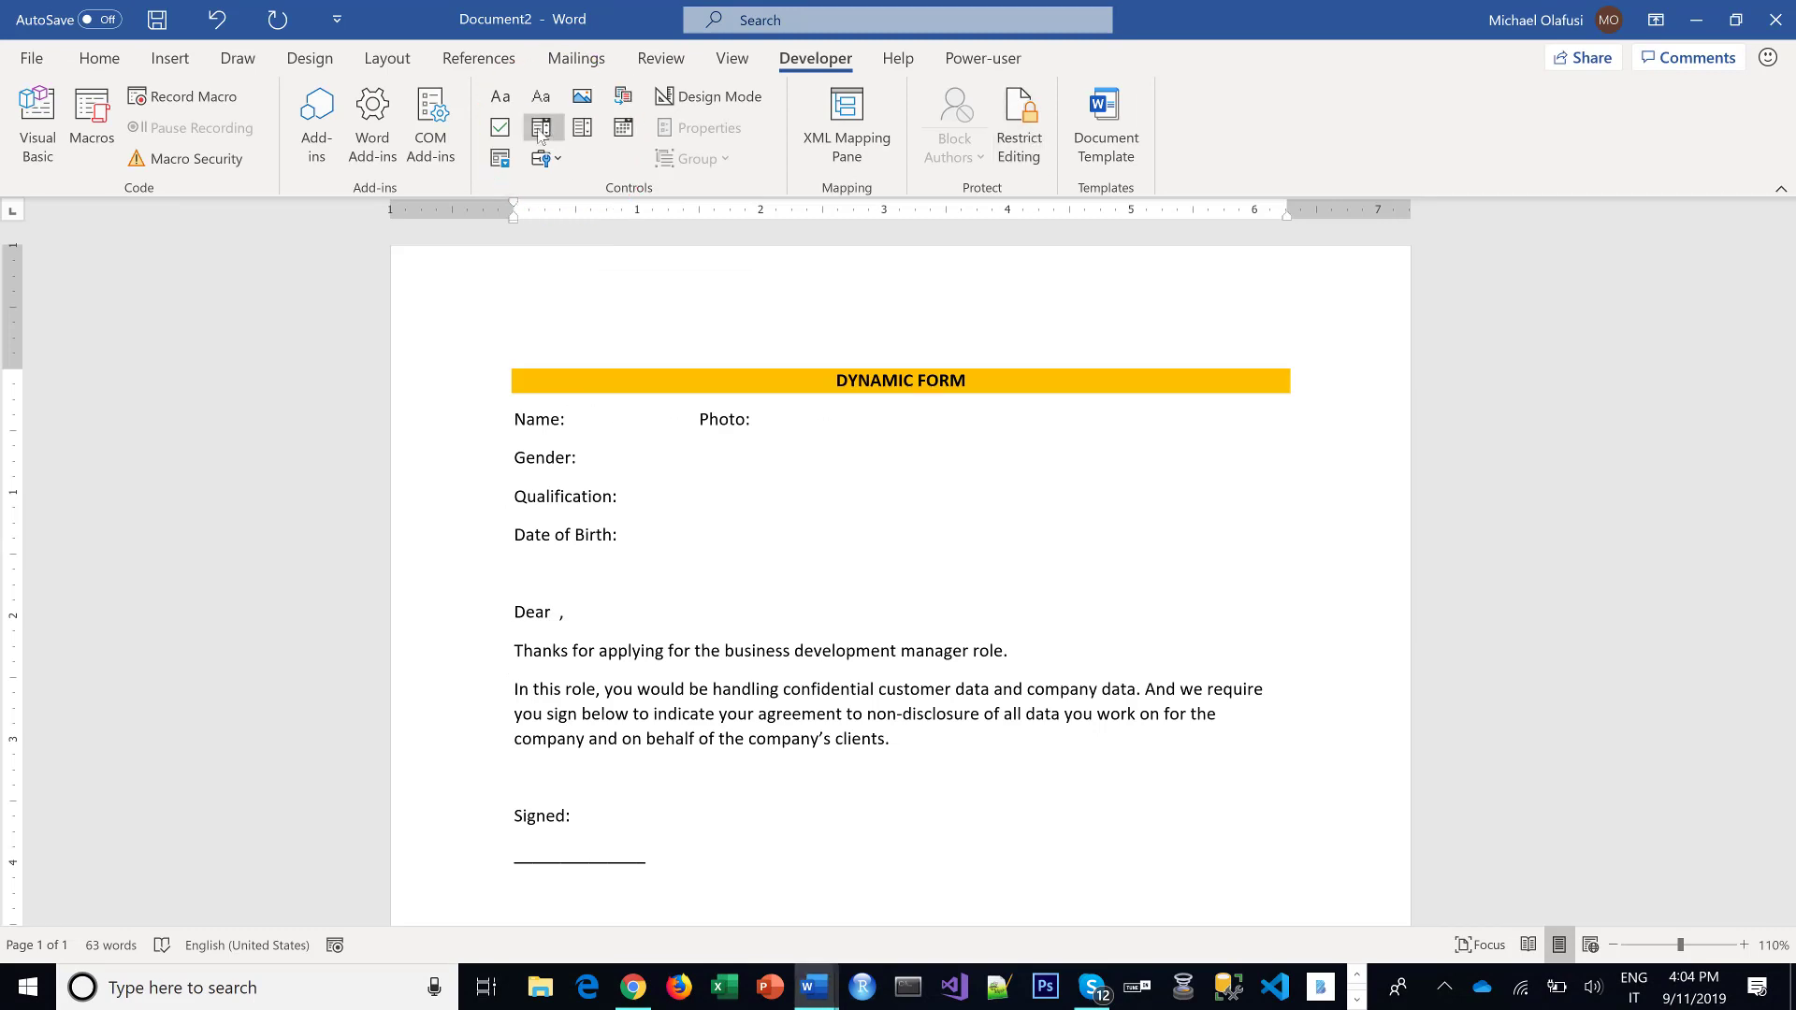
{"action": "left_click", "coordinate": [501, 97]}
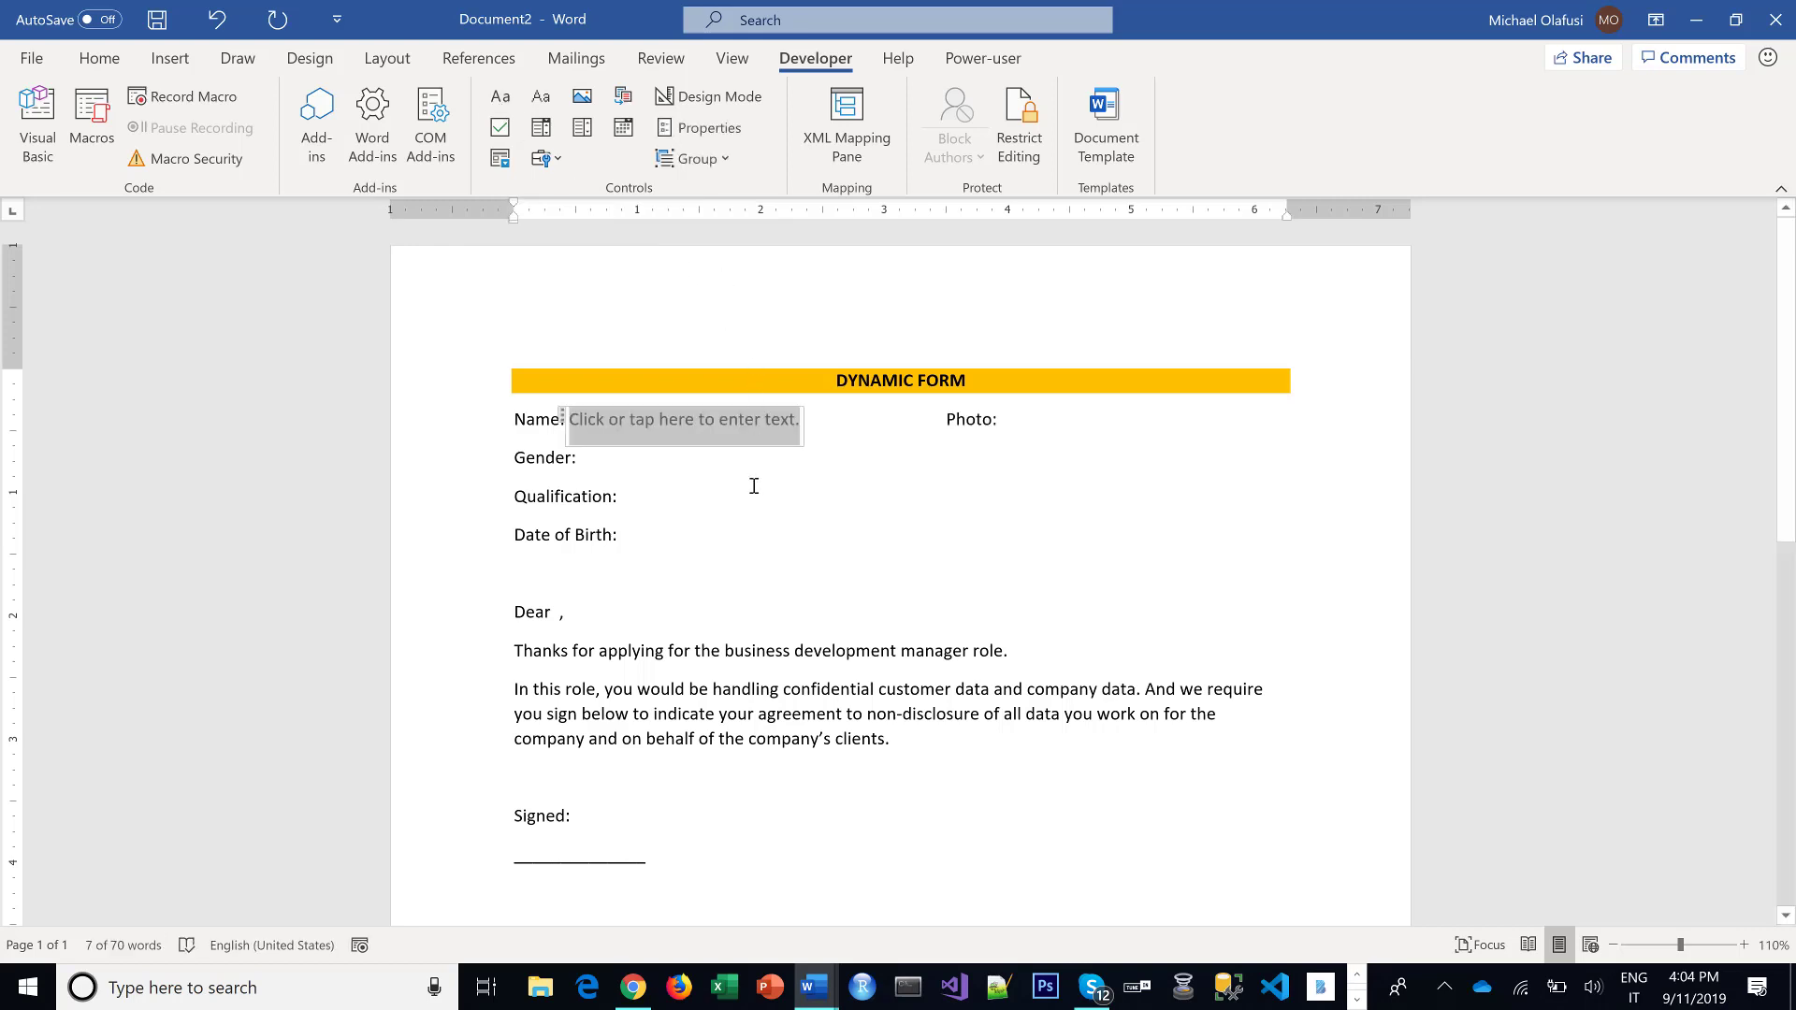
{"action": "left_click", "coordinate": [993, 423]}
{"action": "type", "text": ":"}
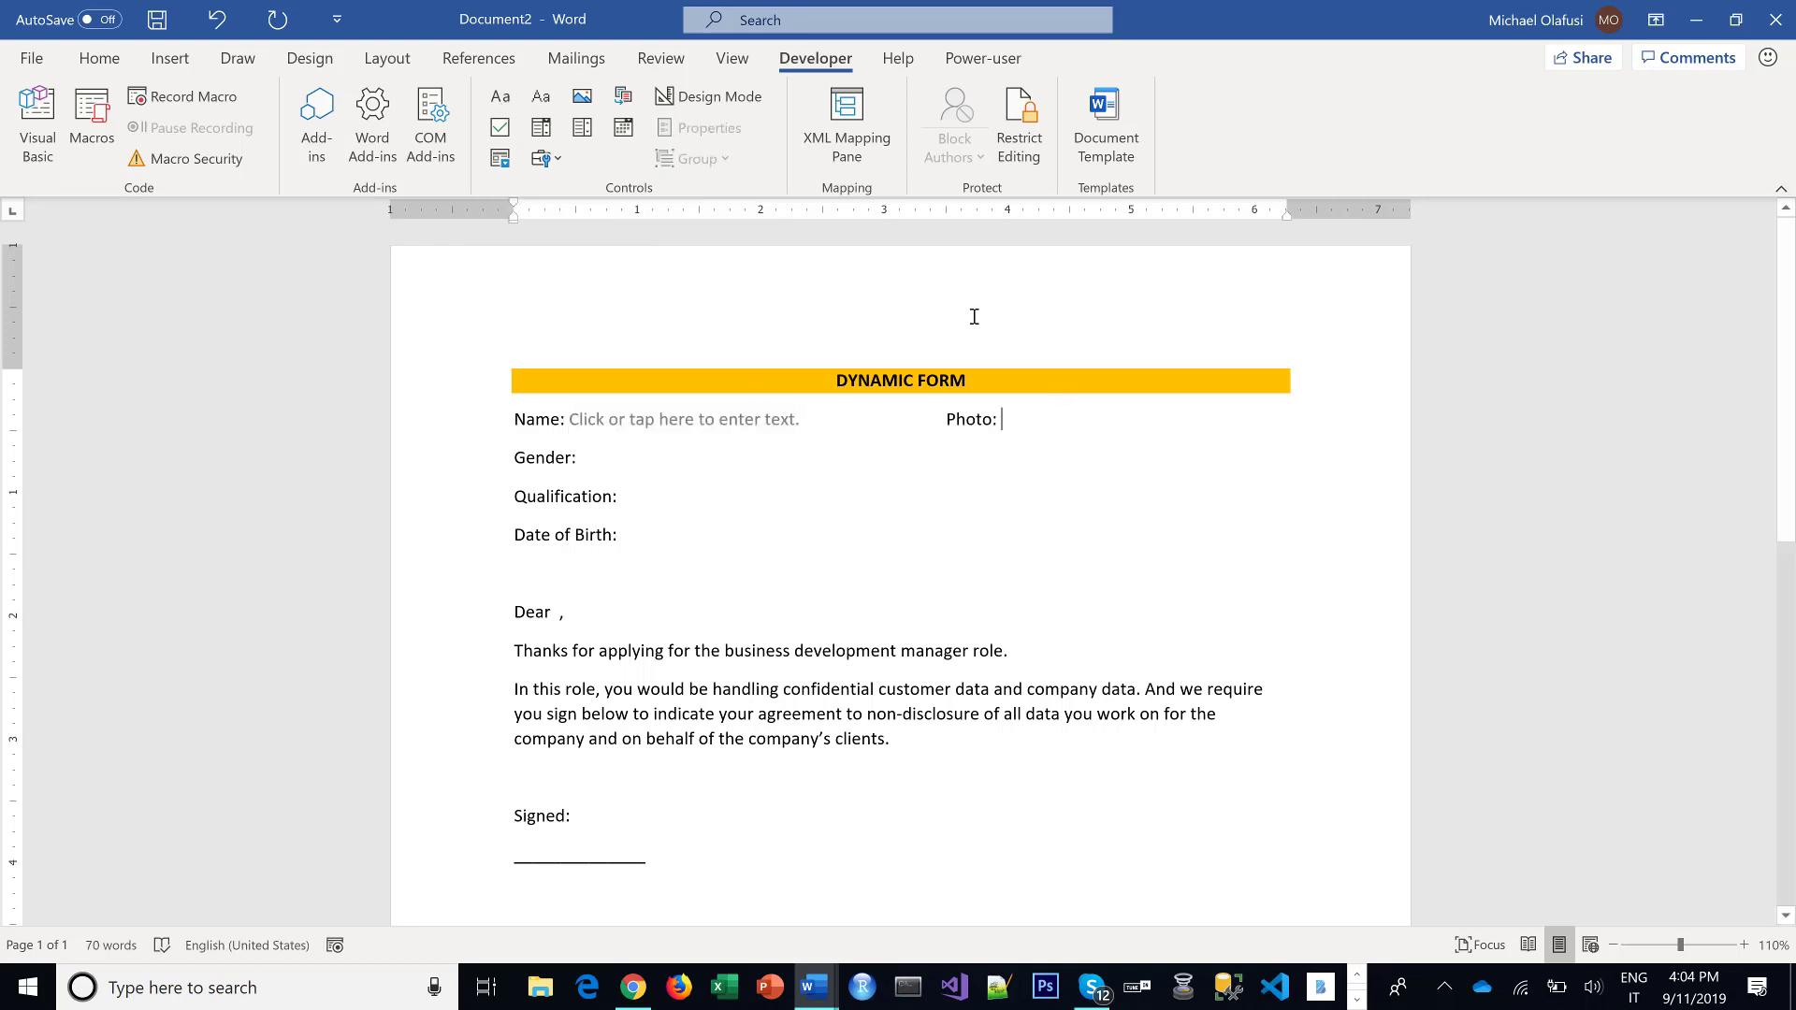
{"action": "left_click", "coordinate": [582, 99]}
Add Female and Male check boxes for Gender and a Qualification Combo Box.
{"action": "left_click", "coordinate": [620, 543]}
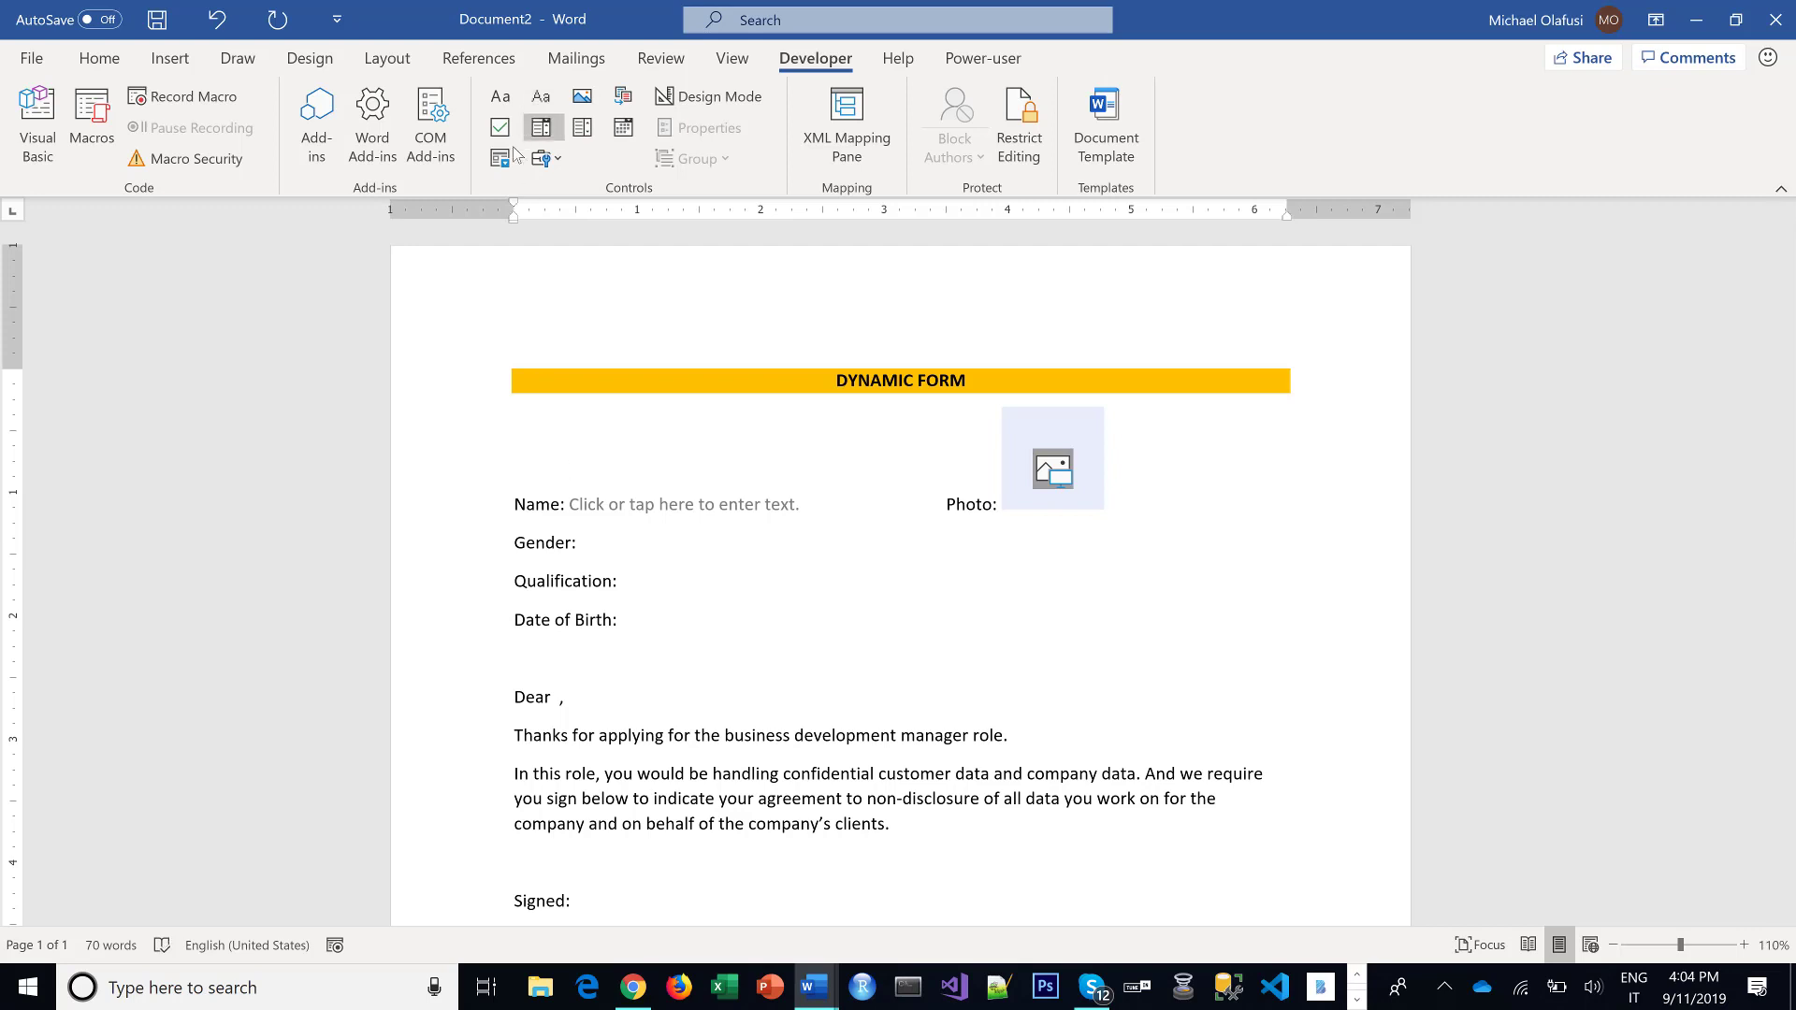
{"action": "left_click", "coordinate": [501, 127]}
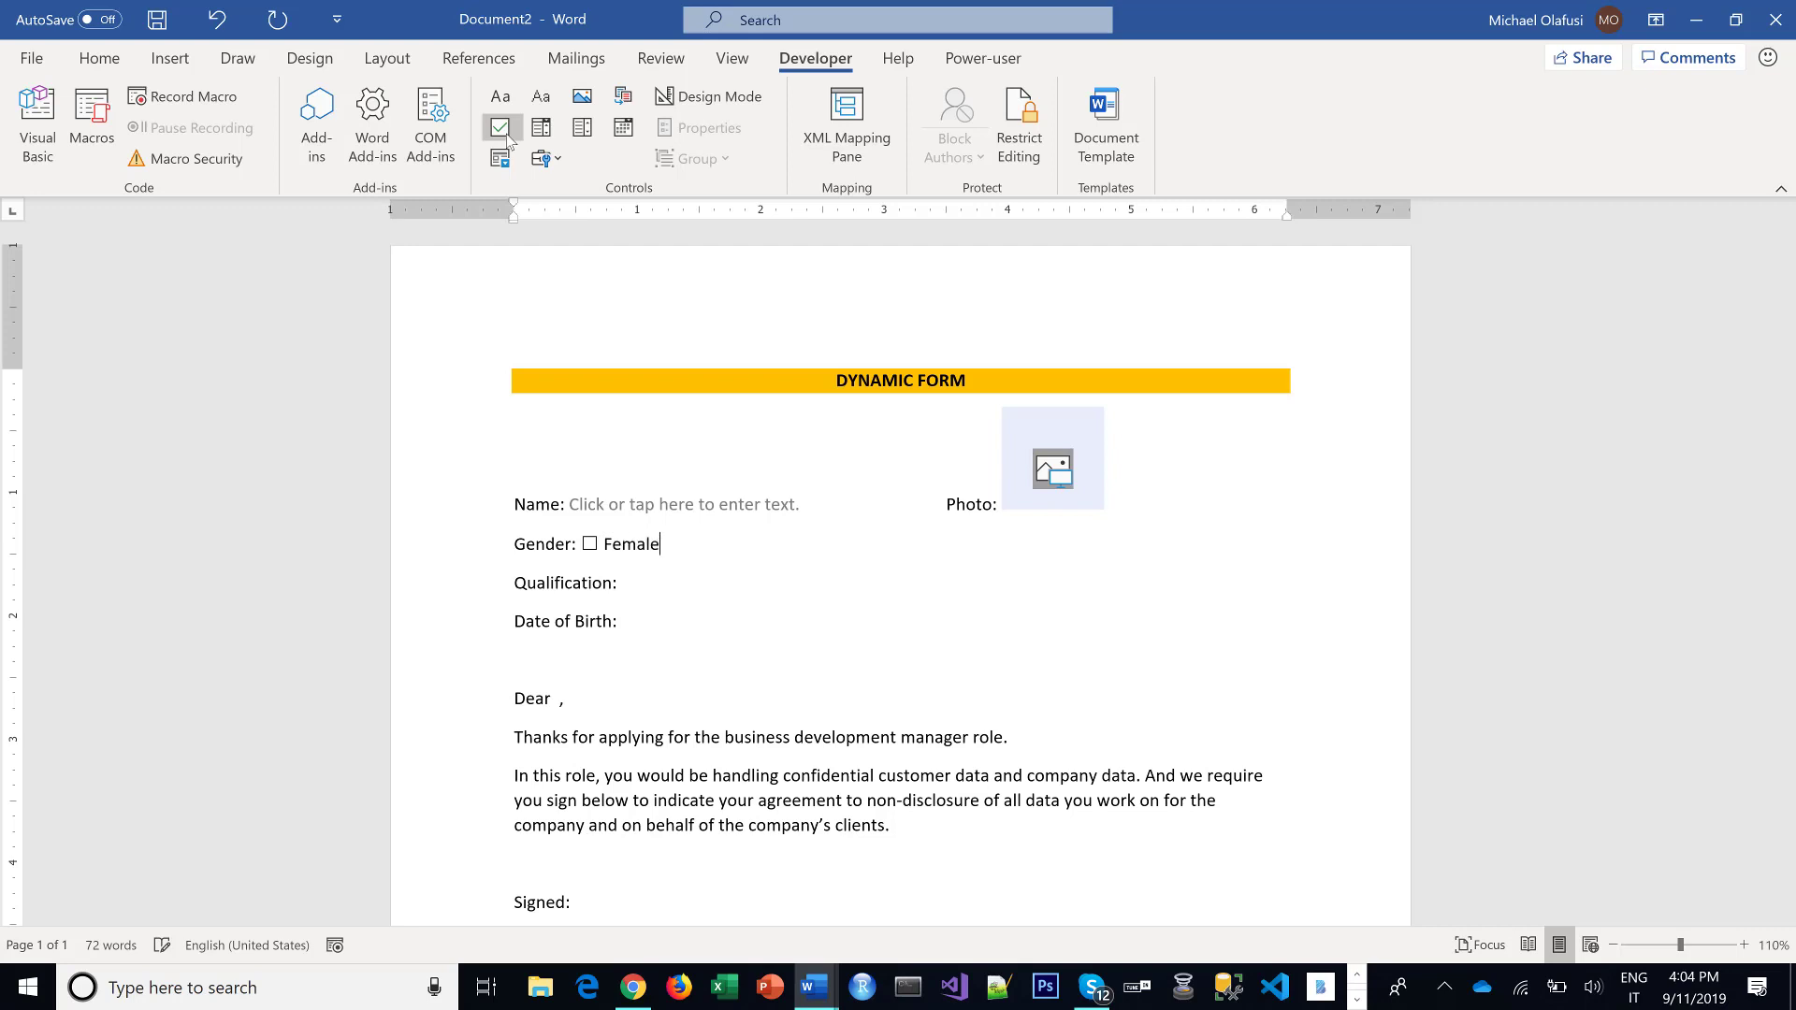
{"action": "left_click", "coordinate": [502, 131]}
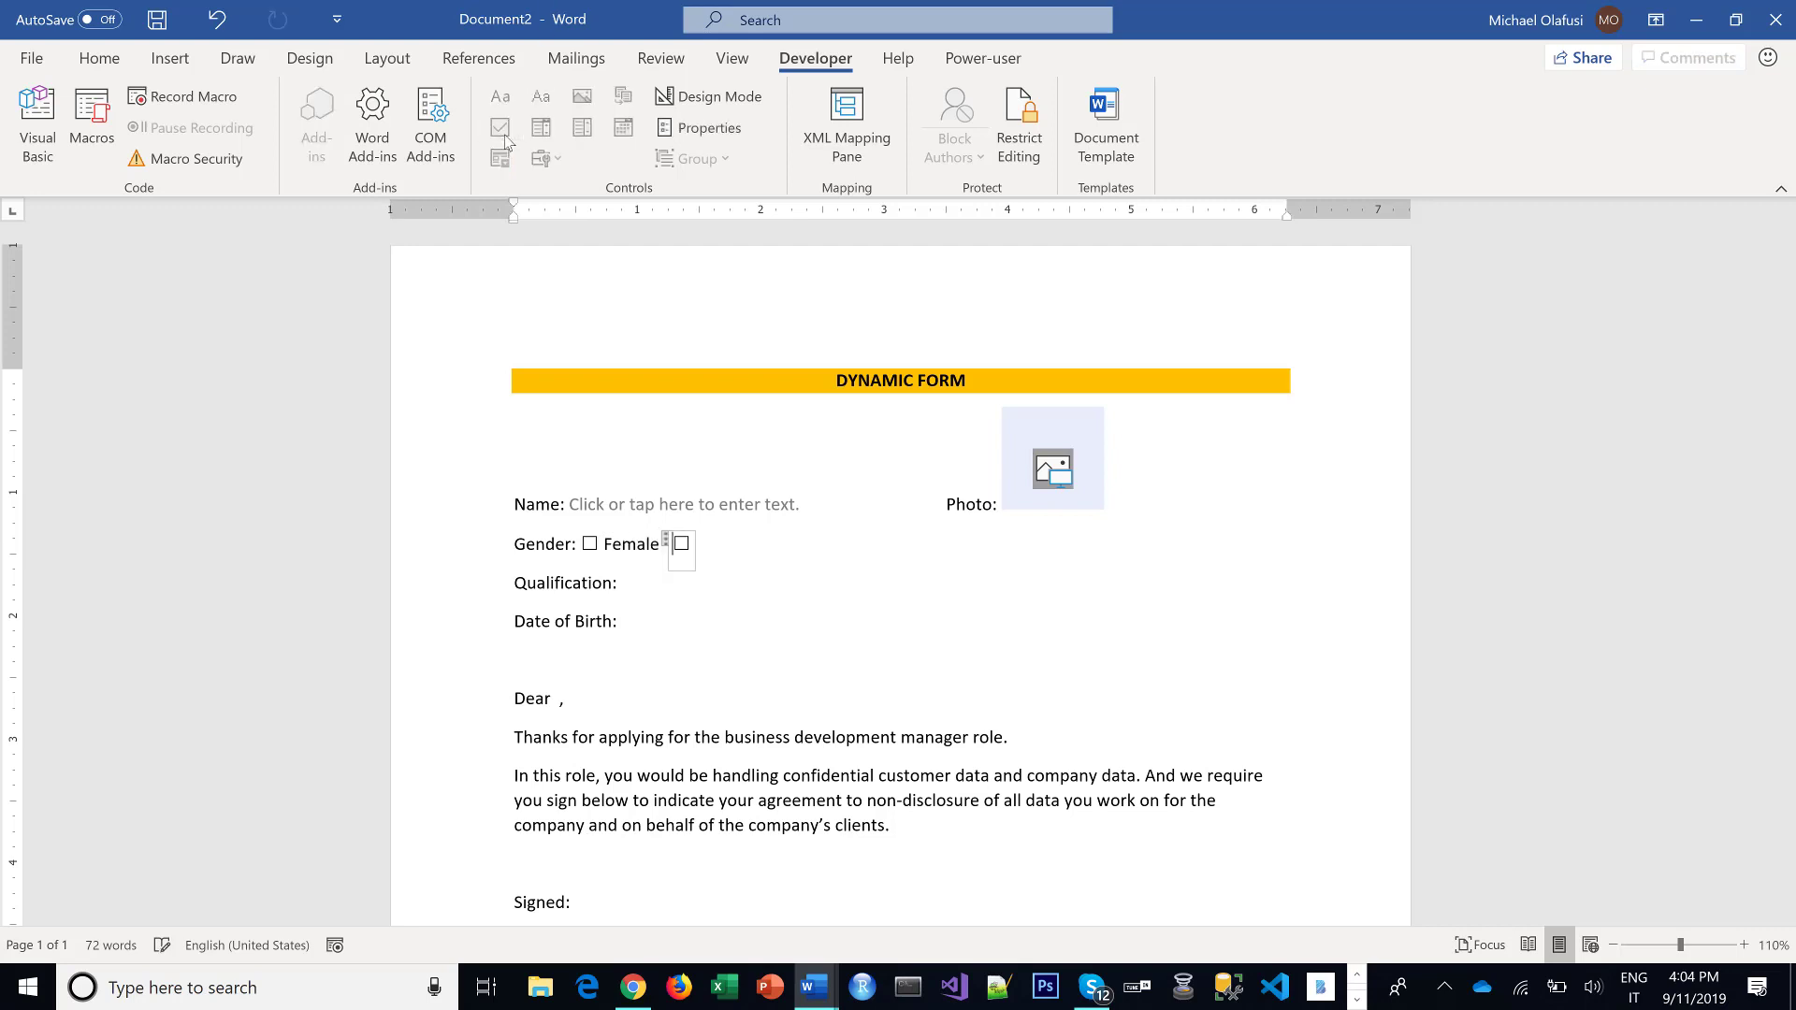
{"action": "type", "text": "Male"}
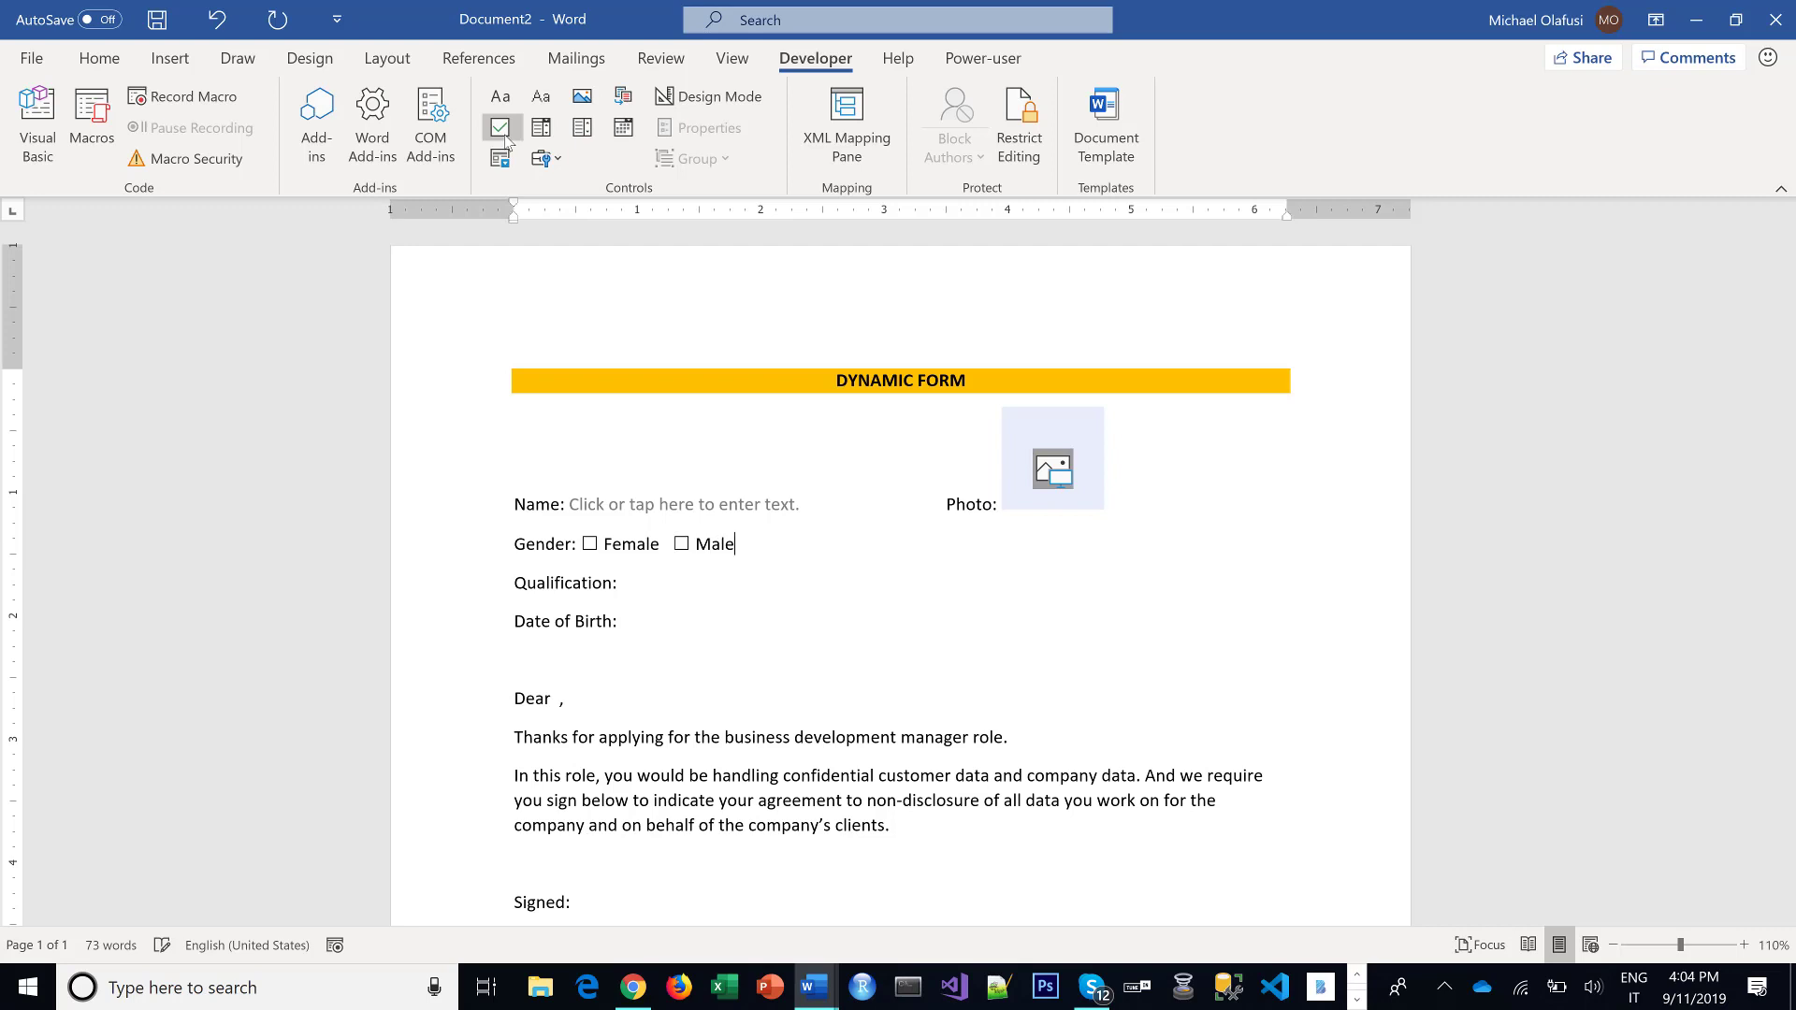
{"action": "left_click", "coordinate": [632, 589]}
{"action": "left_click", "coordinate": [541, 128]}
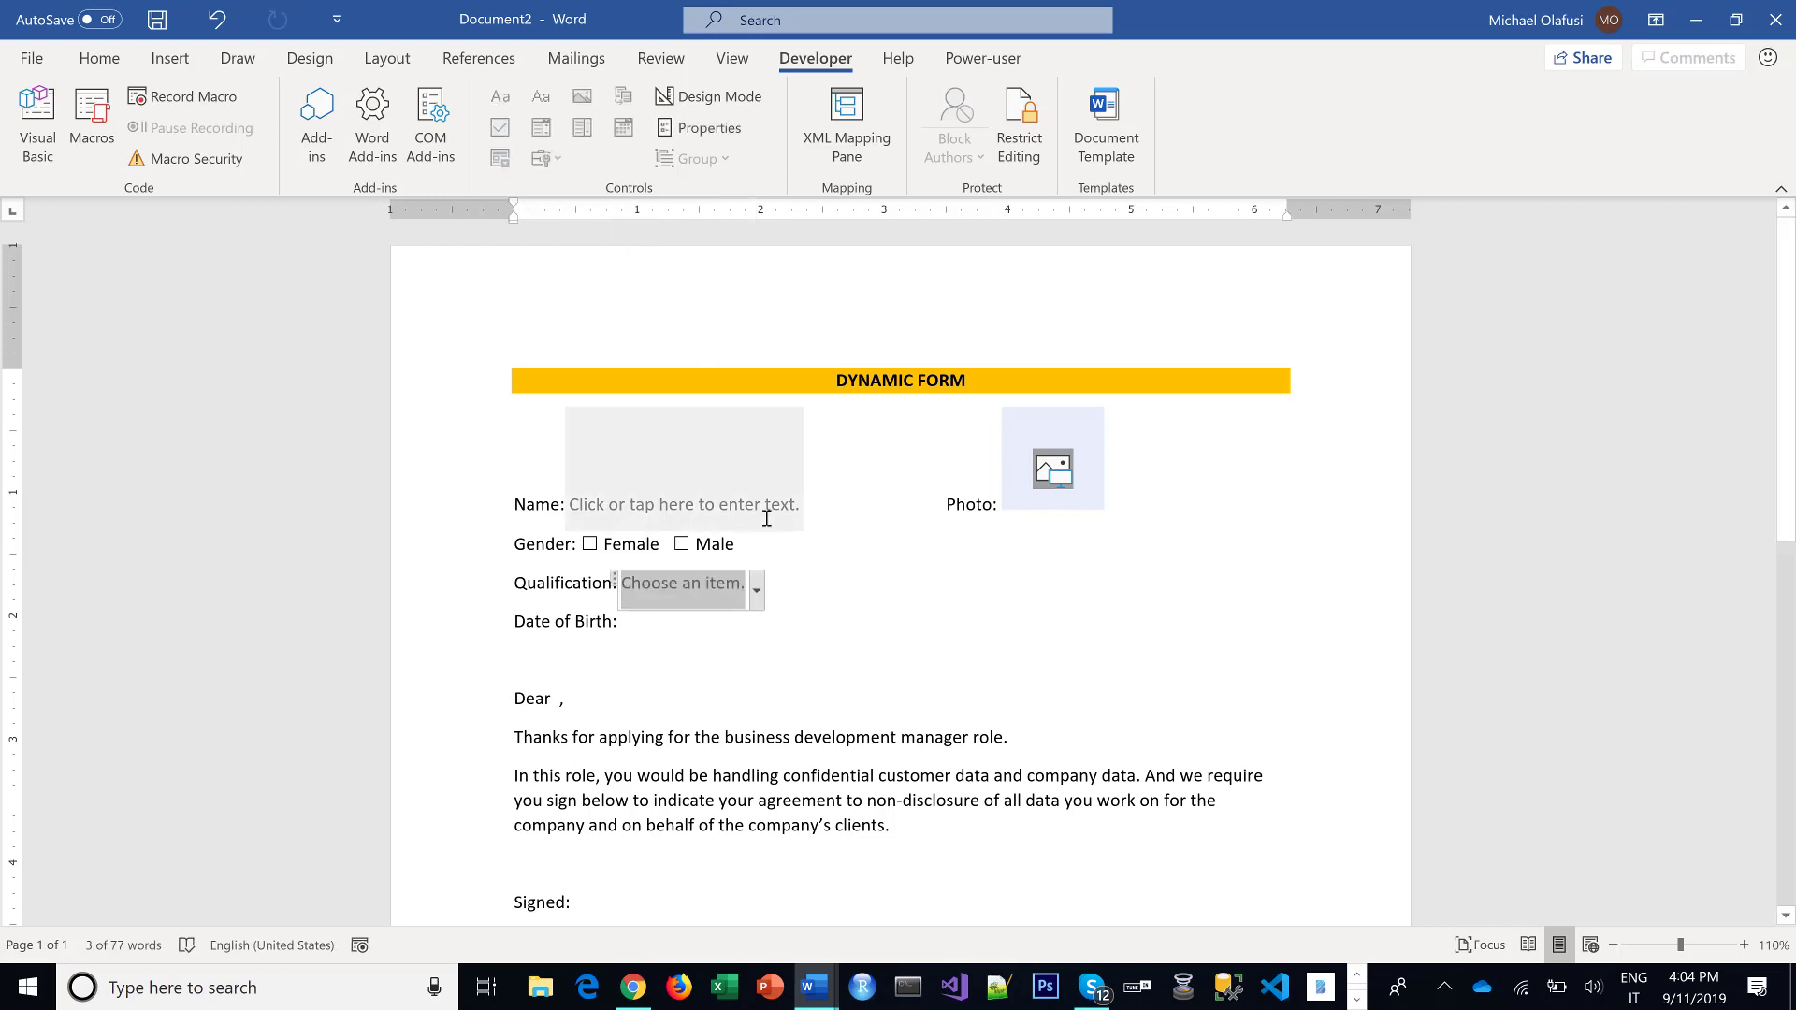
{"action": "left_click", "coordinate": [758, 589]}
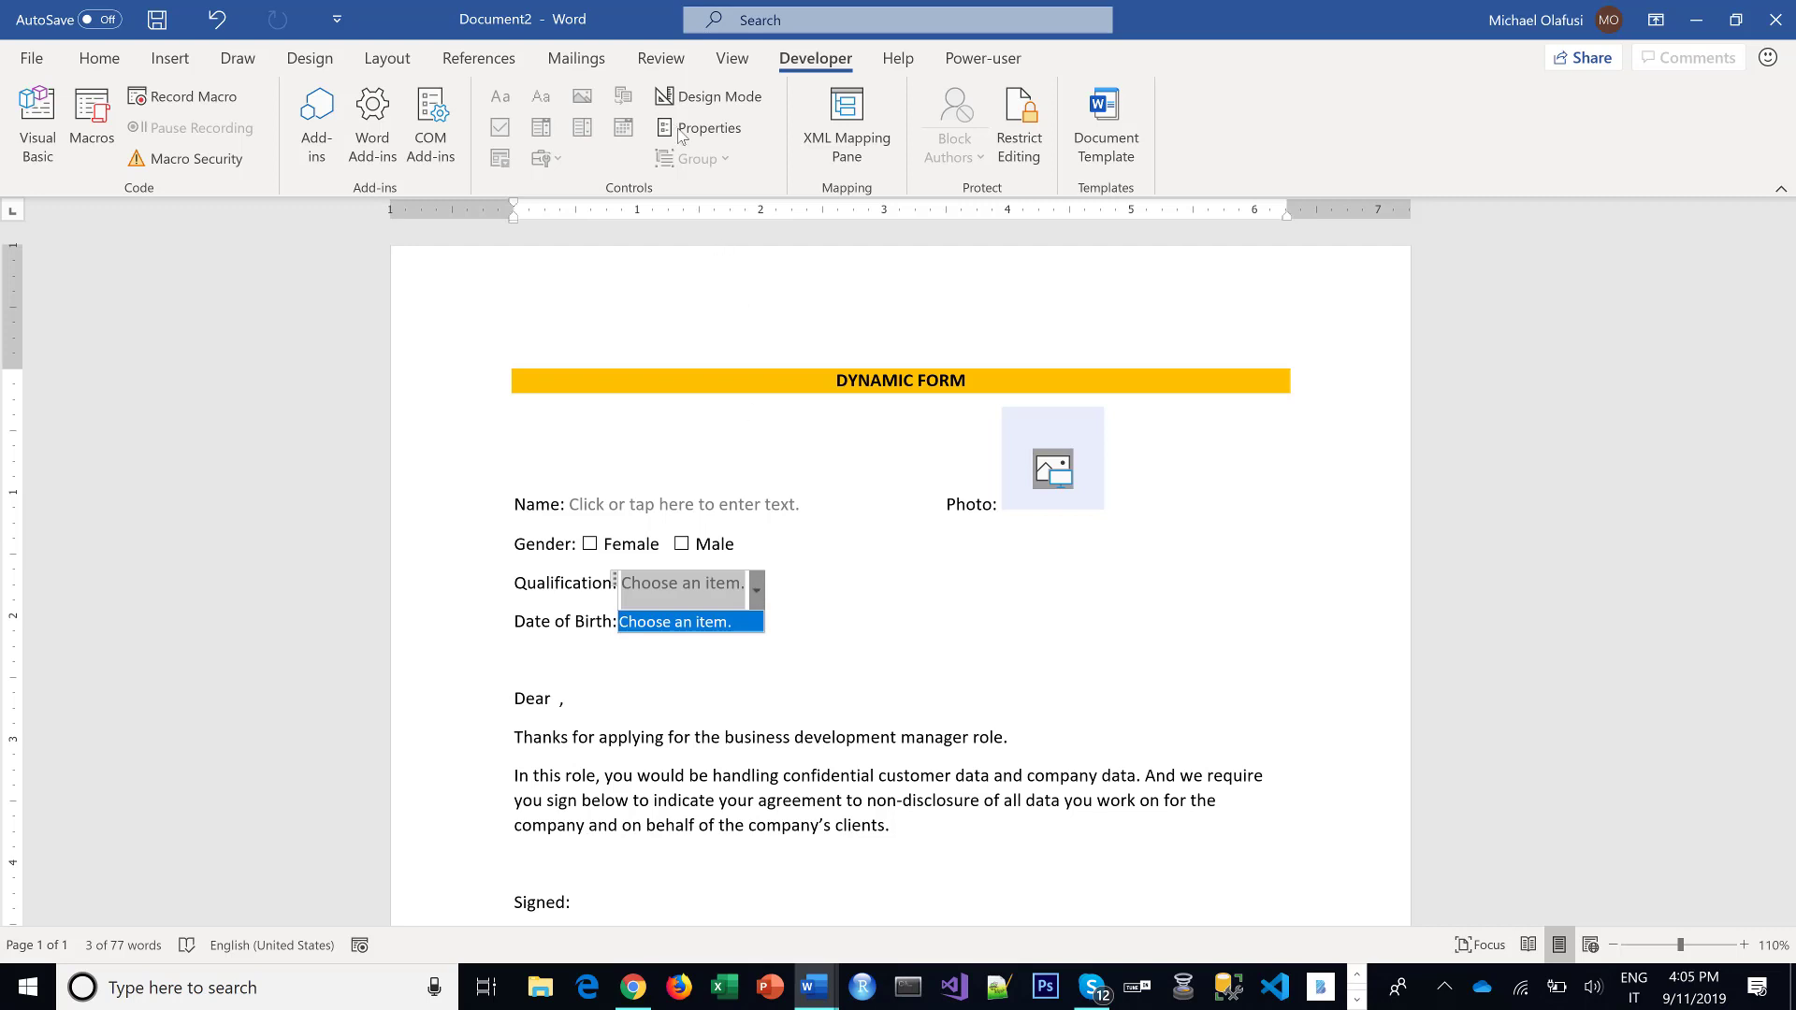
Rename the 'Choose an item.' entry to 'Pick one' and add a Ph.D choice.
{"action": "left_click", "coordinate": [711, 137]}
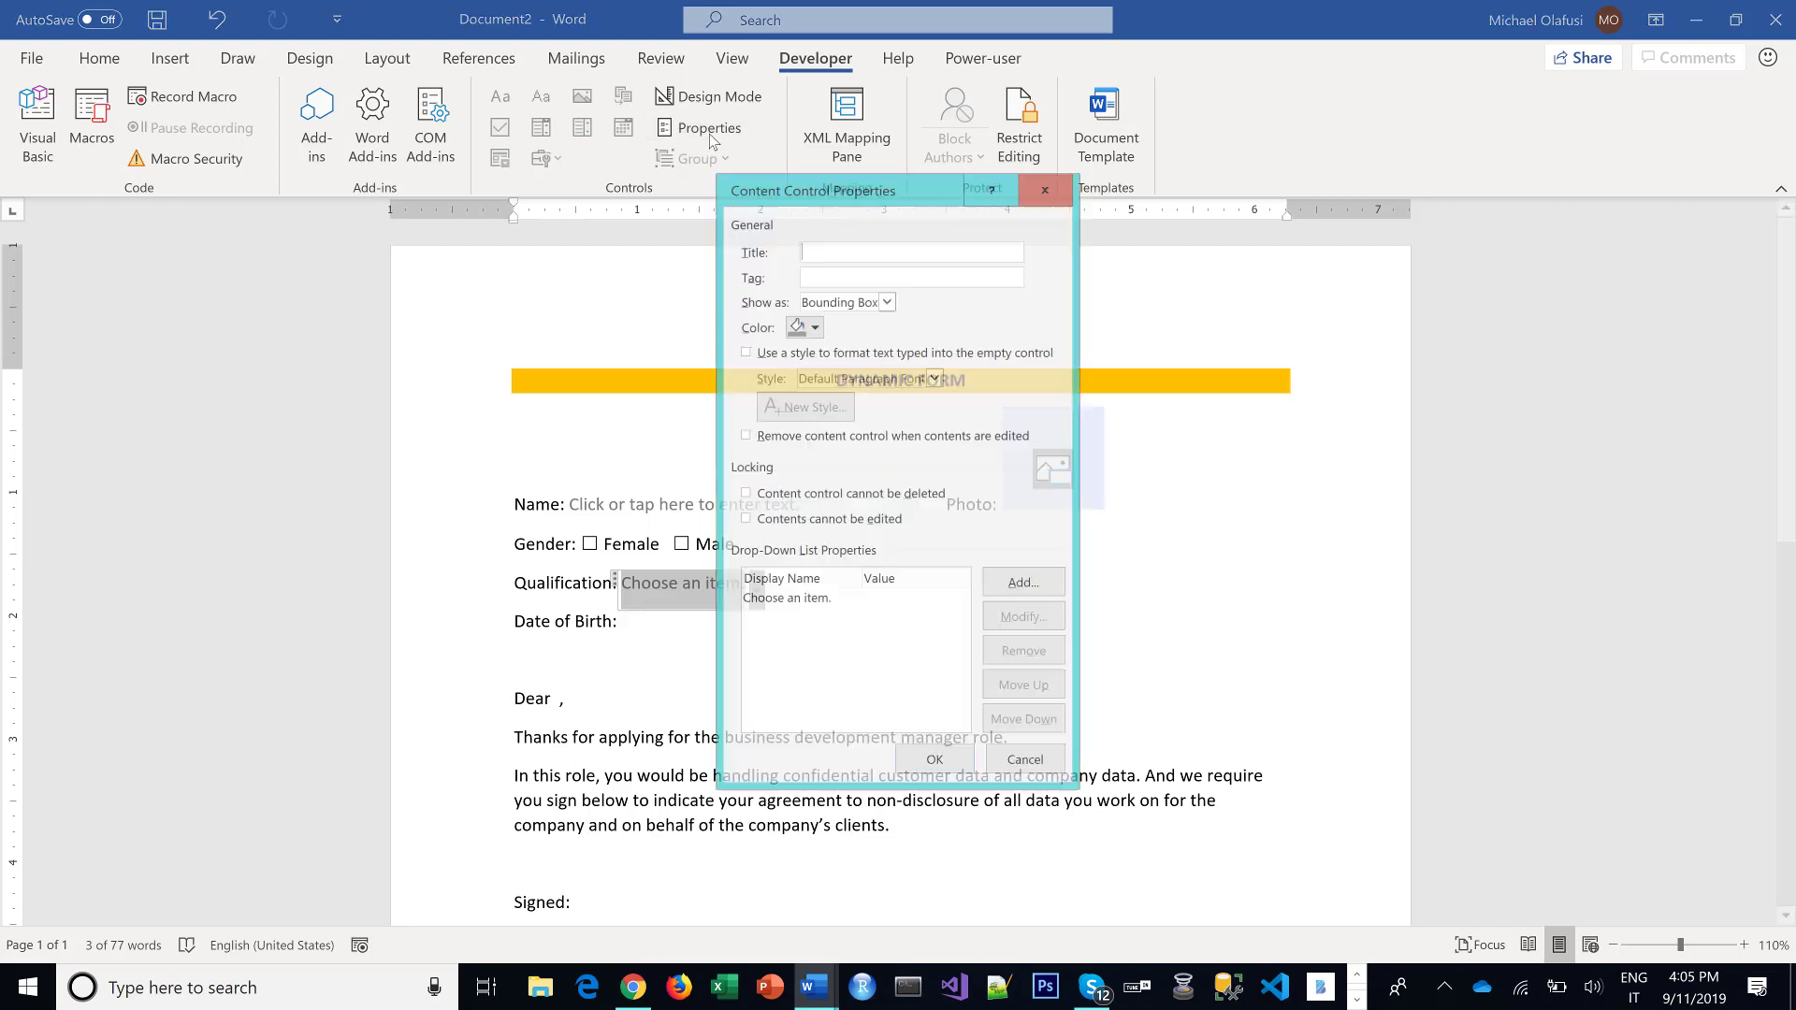
{"action": "left_click", "coordinate": [804, 604]}
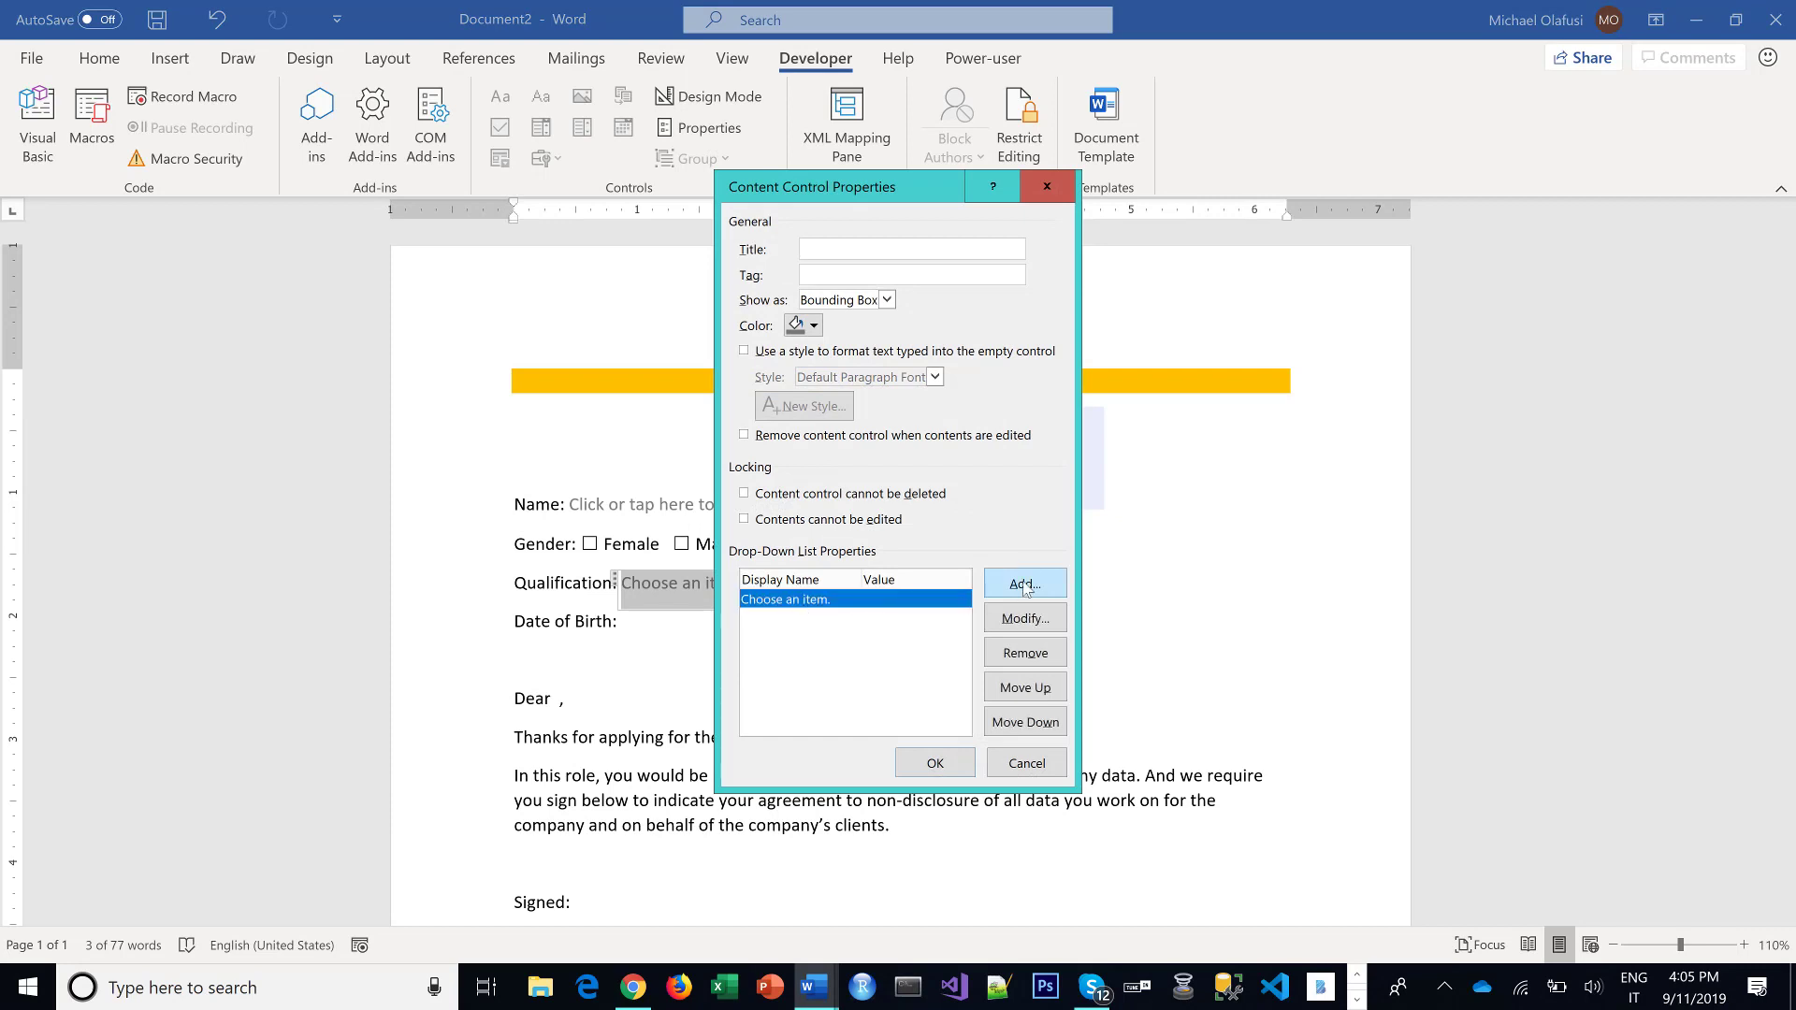
{"action": "left_click", "coordinate": [1026, 618]}
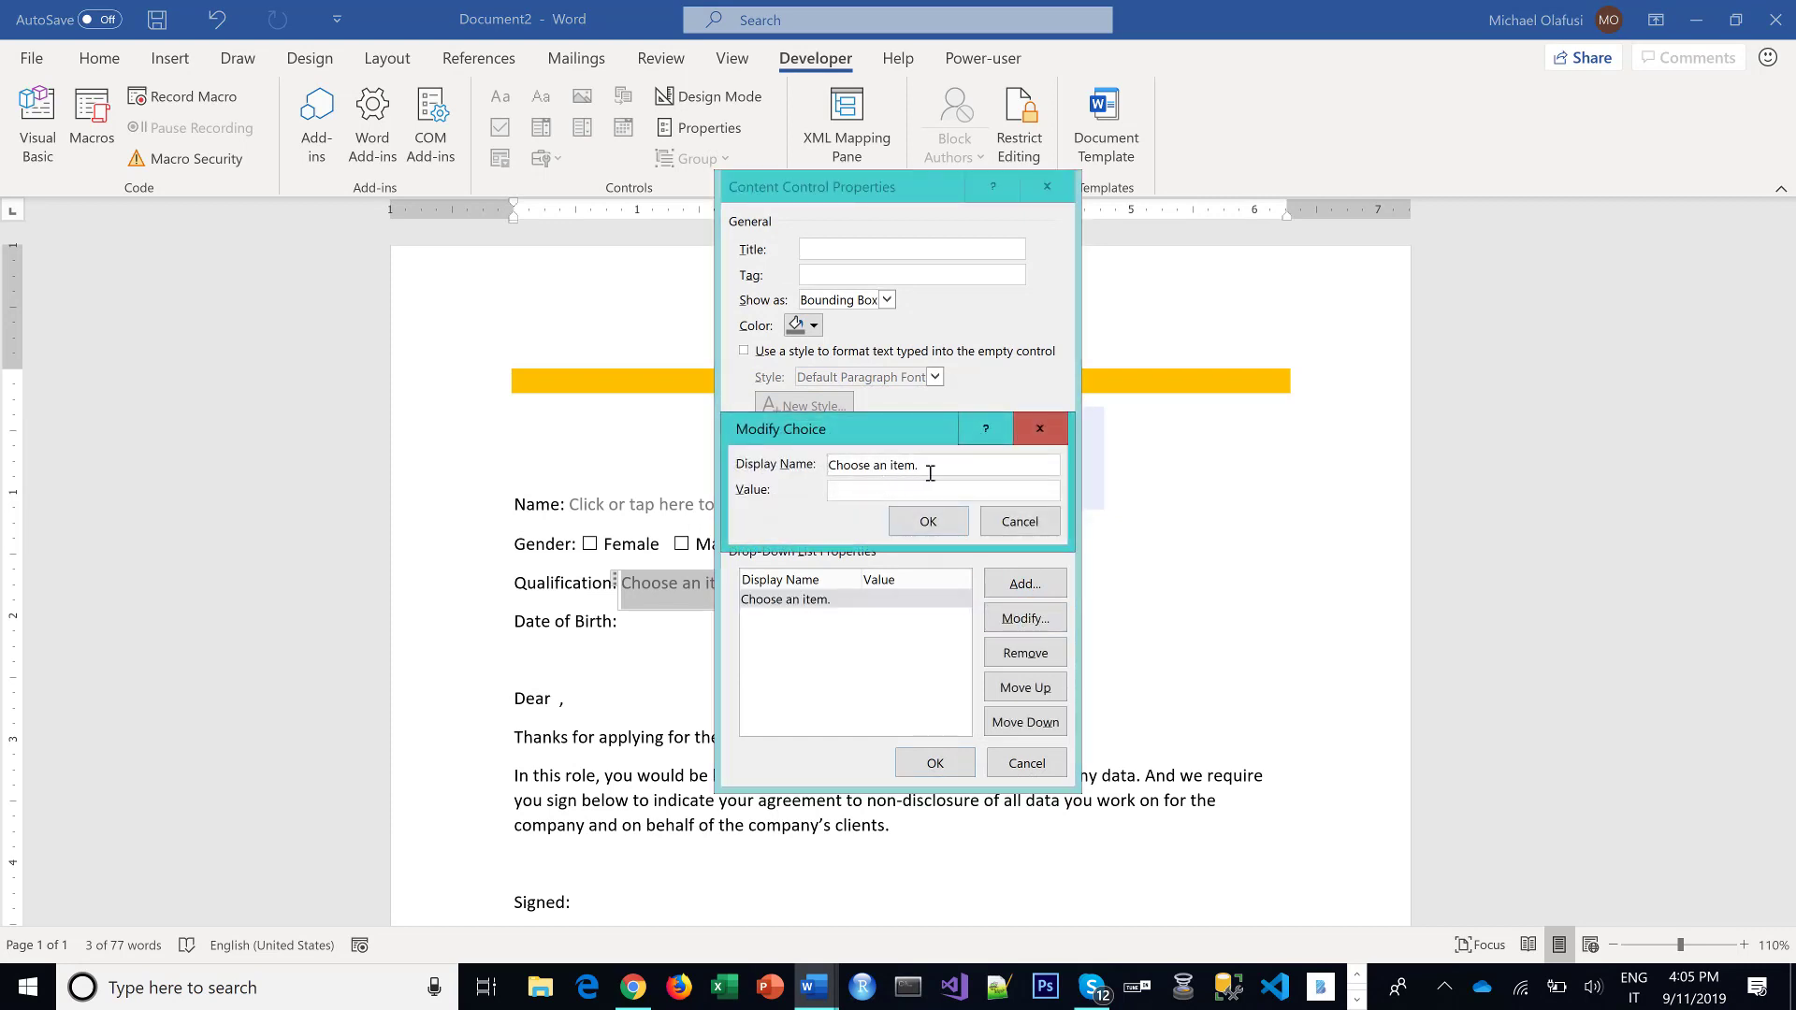
{"action": "left_click_drag", "start_coordinate": [932, 473], "coordinate": [823, 455]}
{"action": "type", "text": "Pick one"}
{"action": "left_click", "coordinate": [940, 525]}
{"action": "left_click", "coordinate": [1025, 595]}
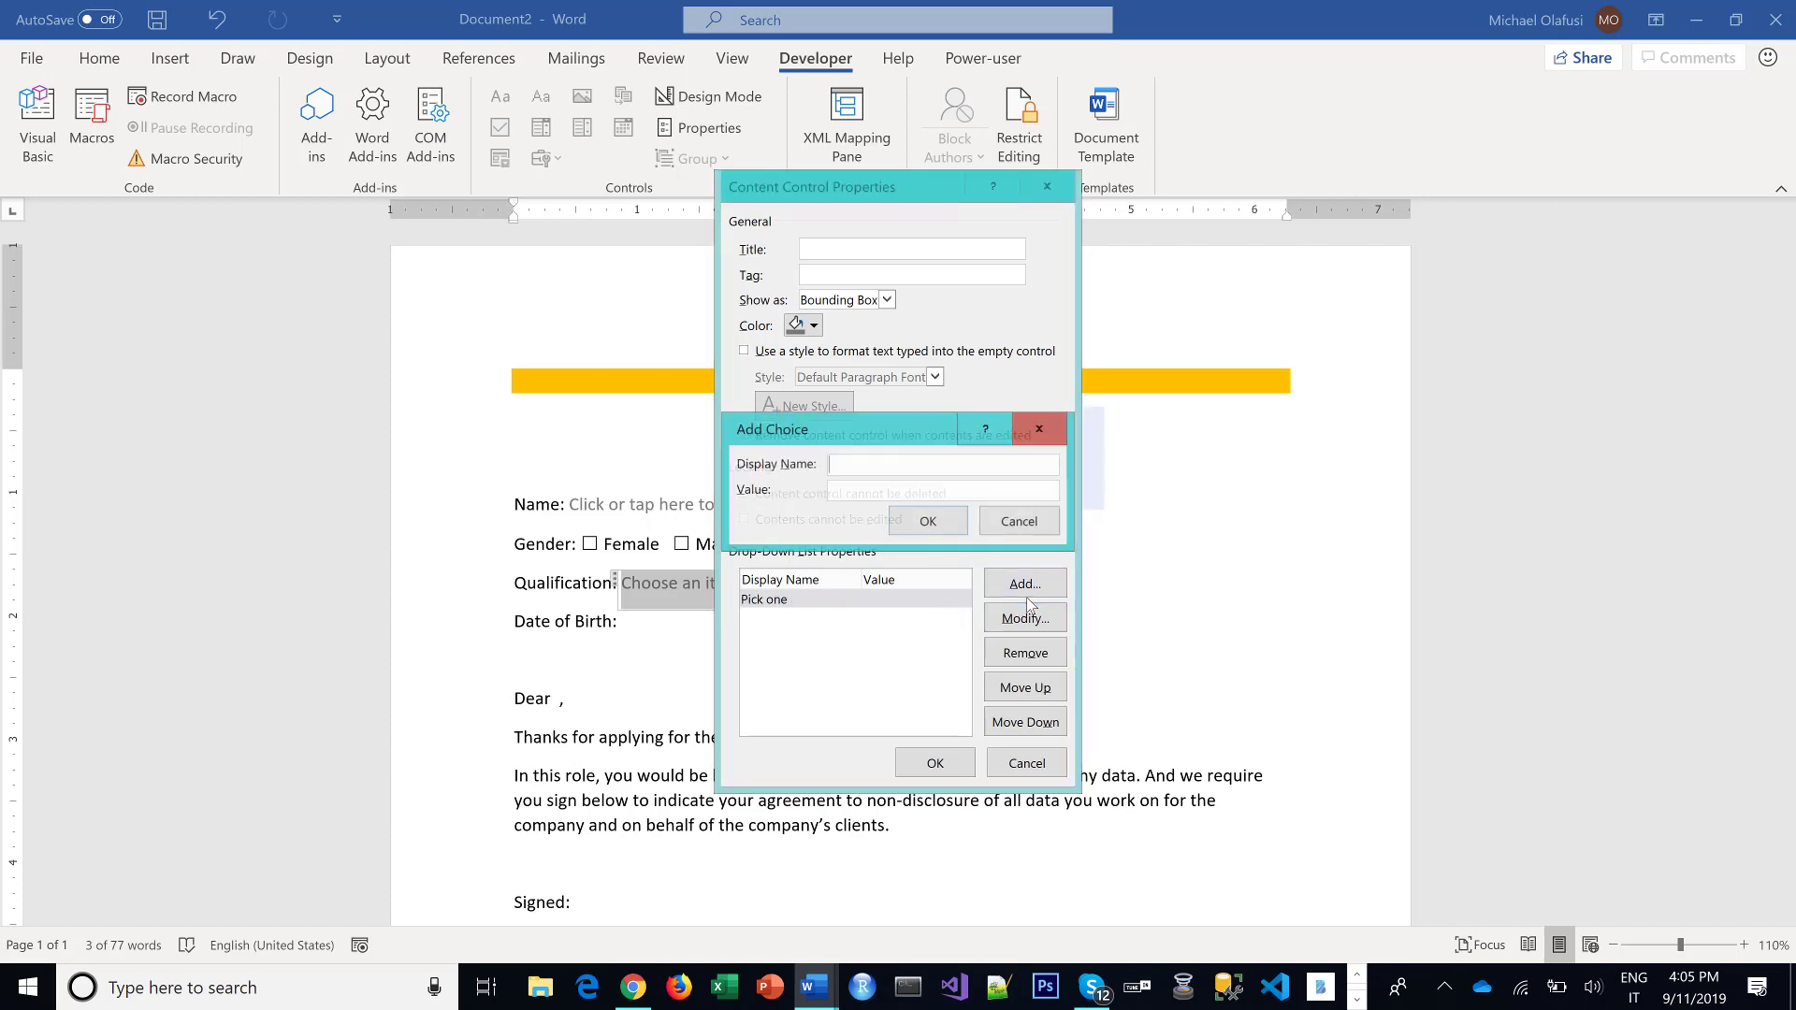
{"action": "type", "text": "Ph"}
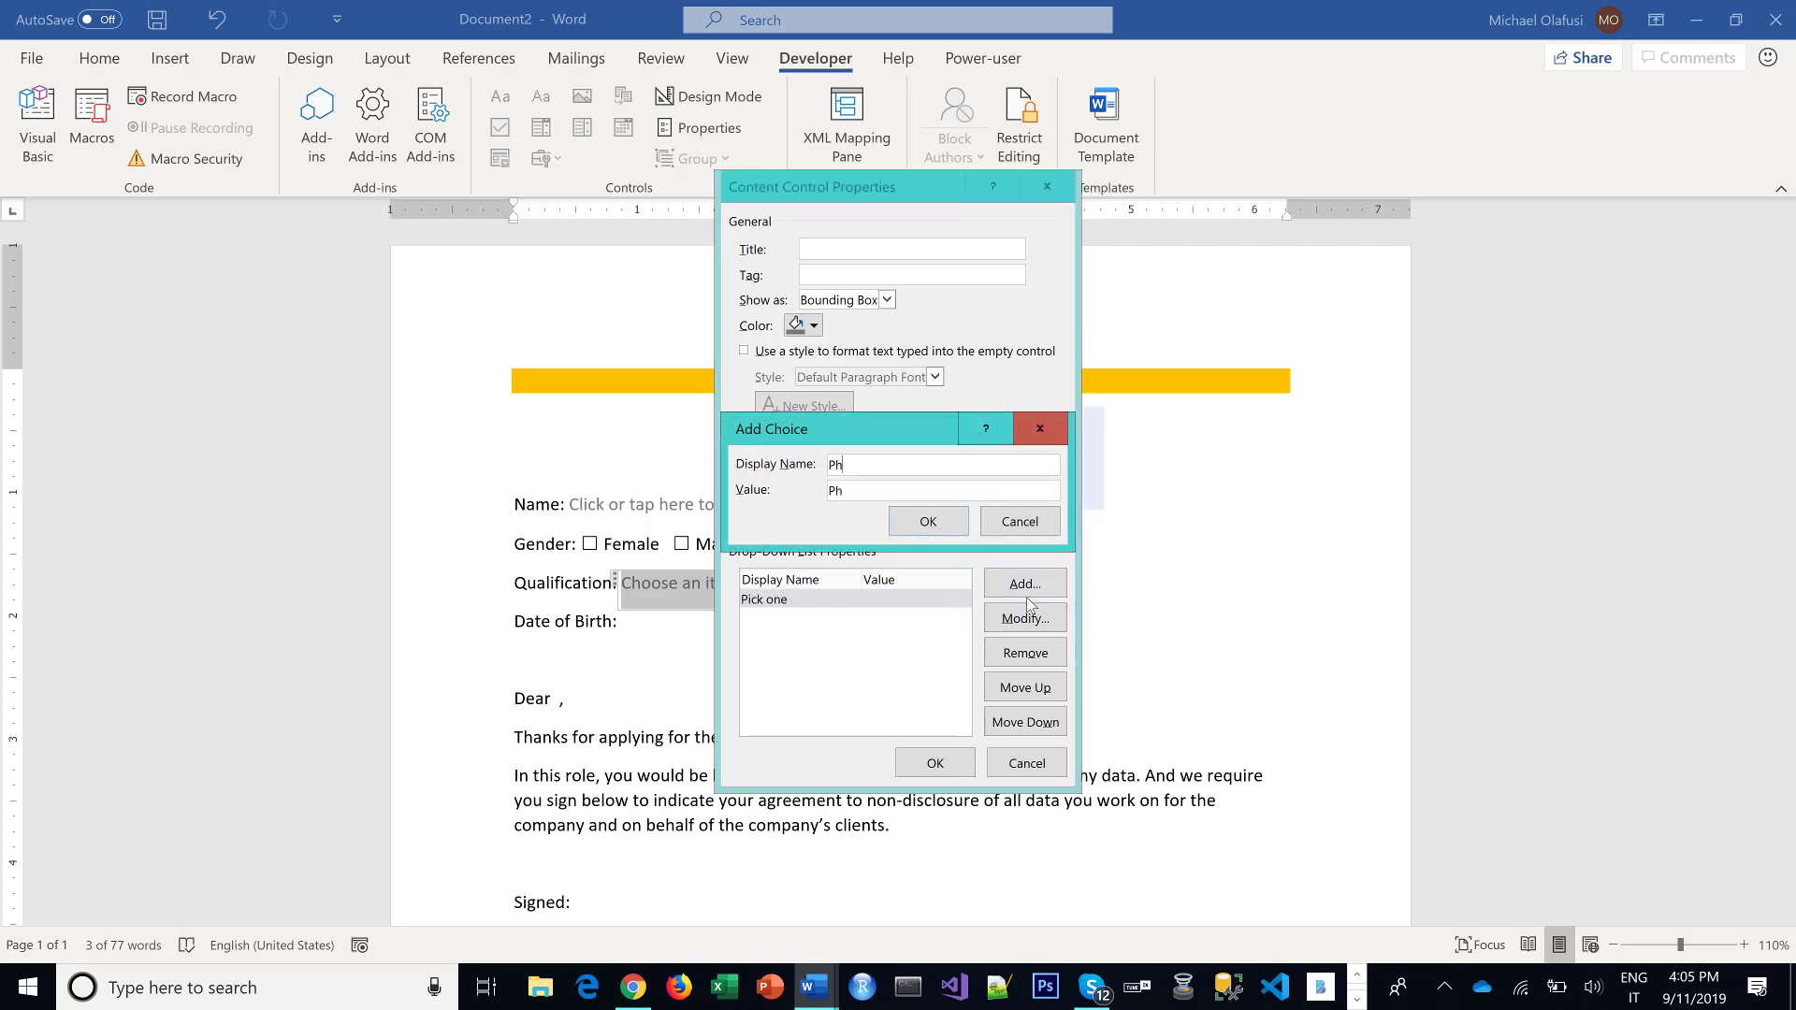
{"action": "type", "text": ".D"}
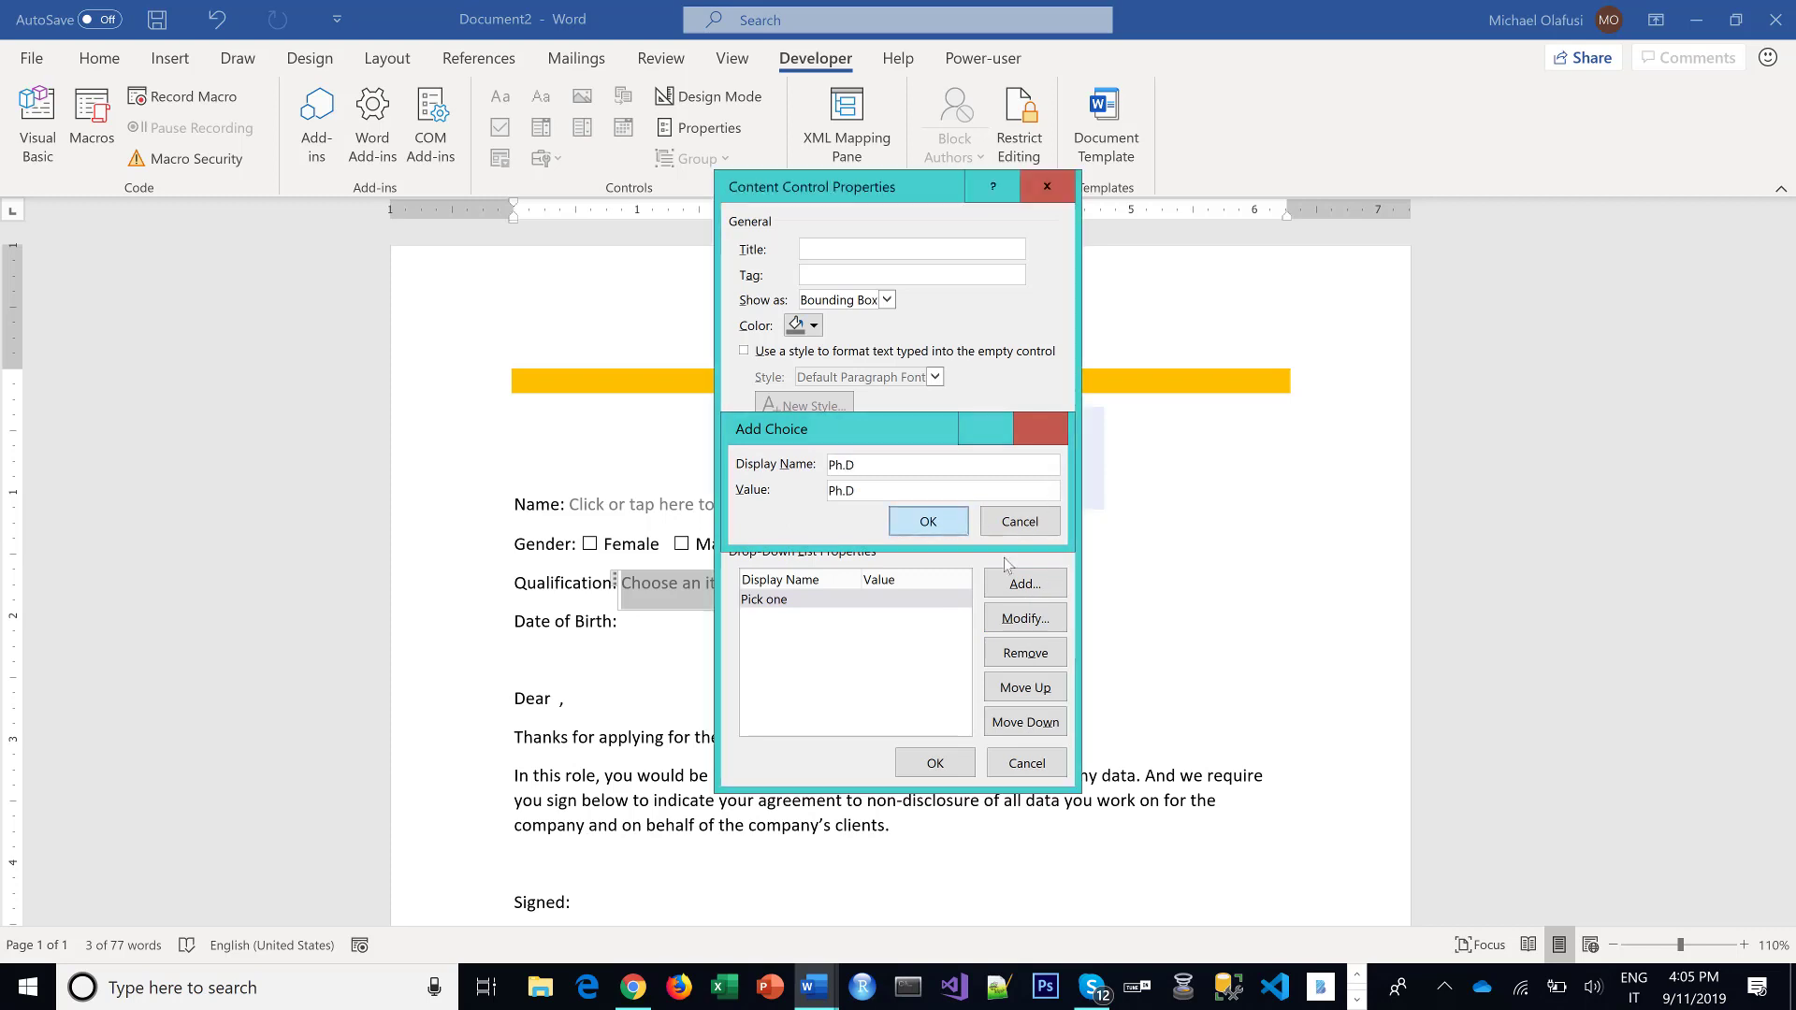
{"action": "left_click", "coordinate": [947, 520]}
Add the choices Masters, Bachelor and High School Certificate to the list.
{"action": "left_click", "coordinate": [1025, 591]}
{"action": "type", "text": "Masters"}
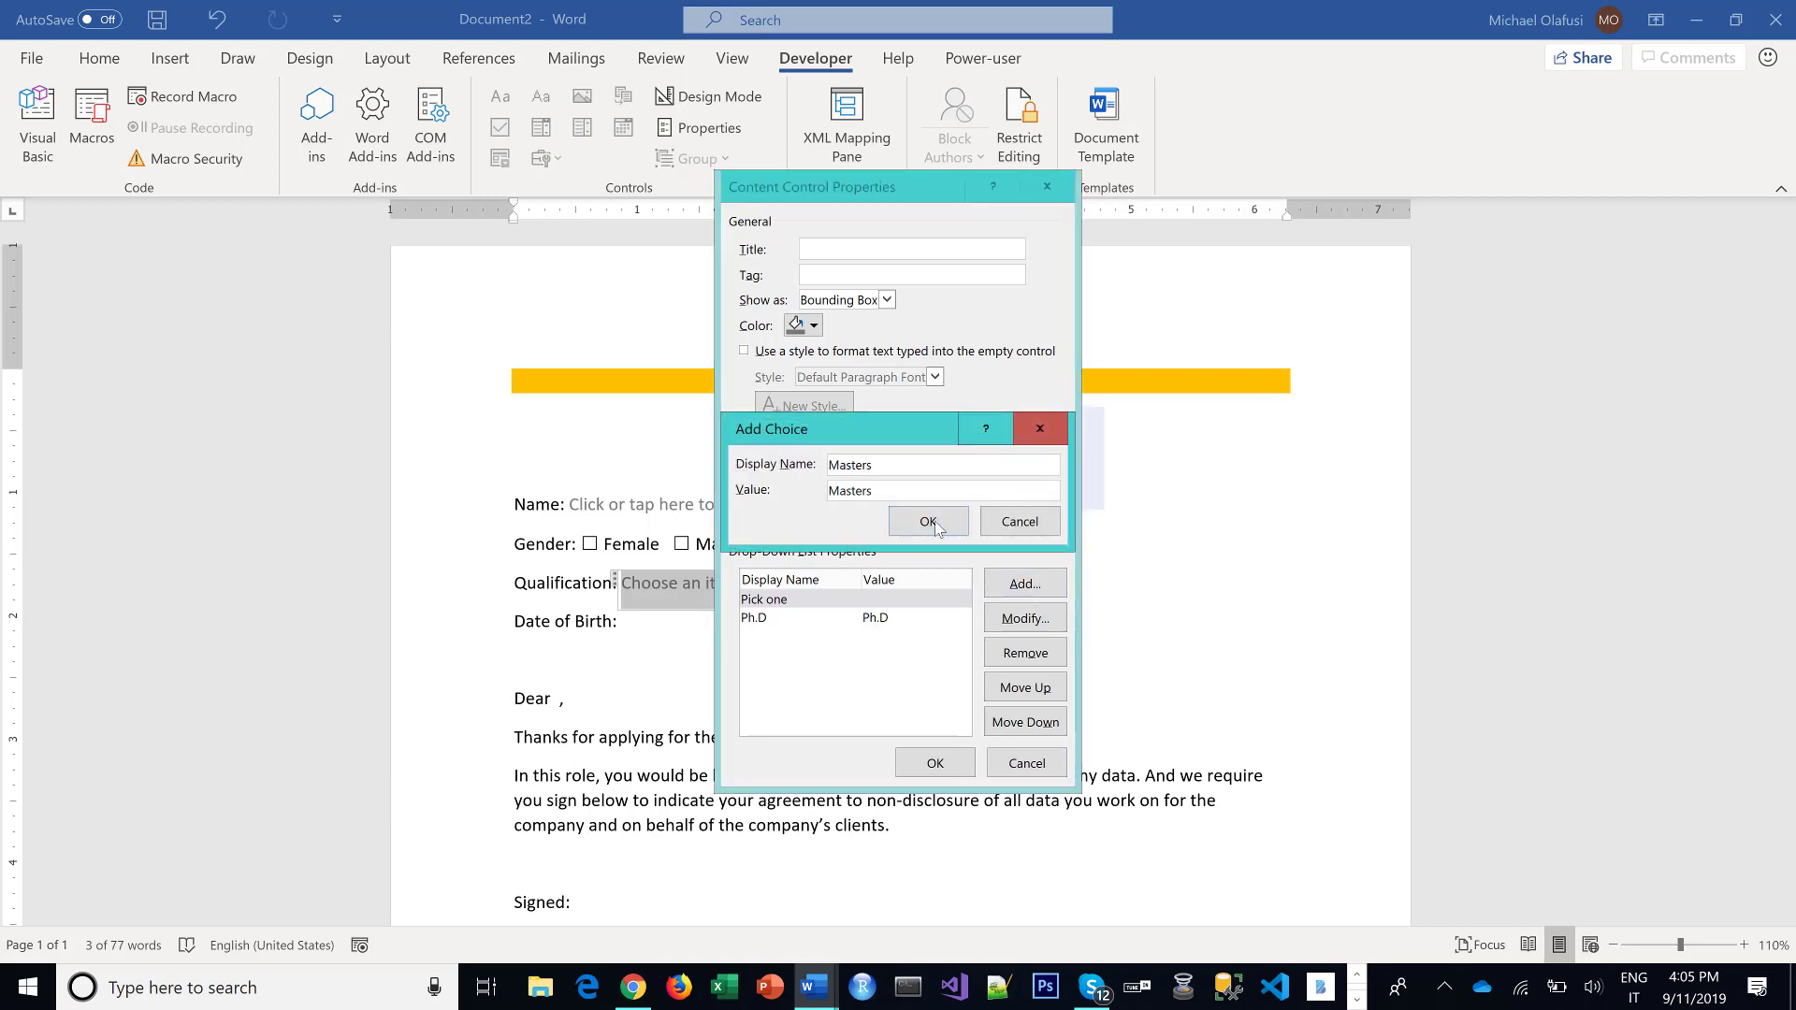
{"action": "left_click", "coordinate": [936, 526]}
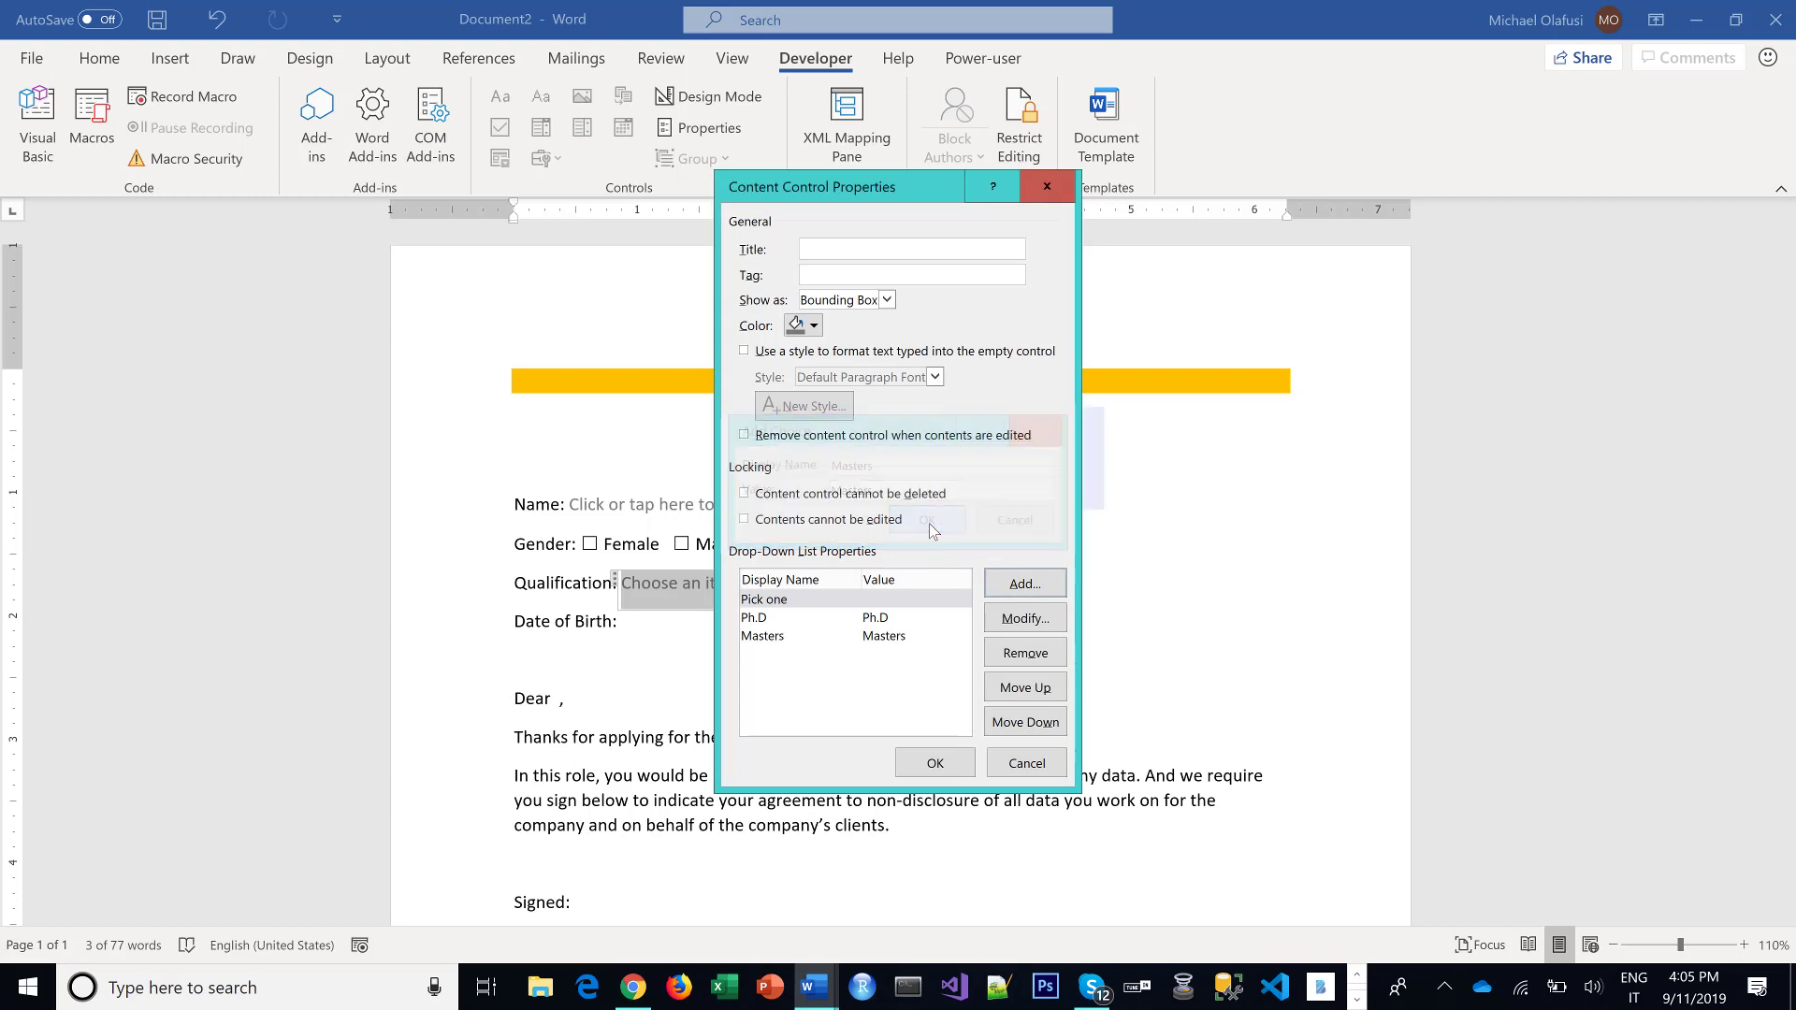
{"action": "left_click", "coordinate": [1015, 582]}
{"action": "type", "text": "B"}
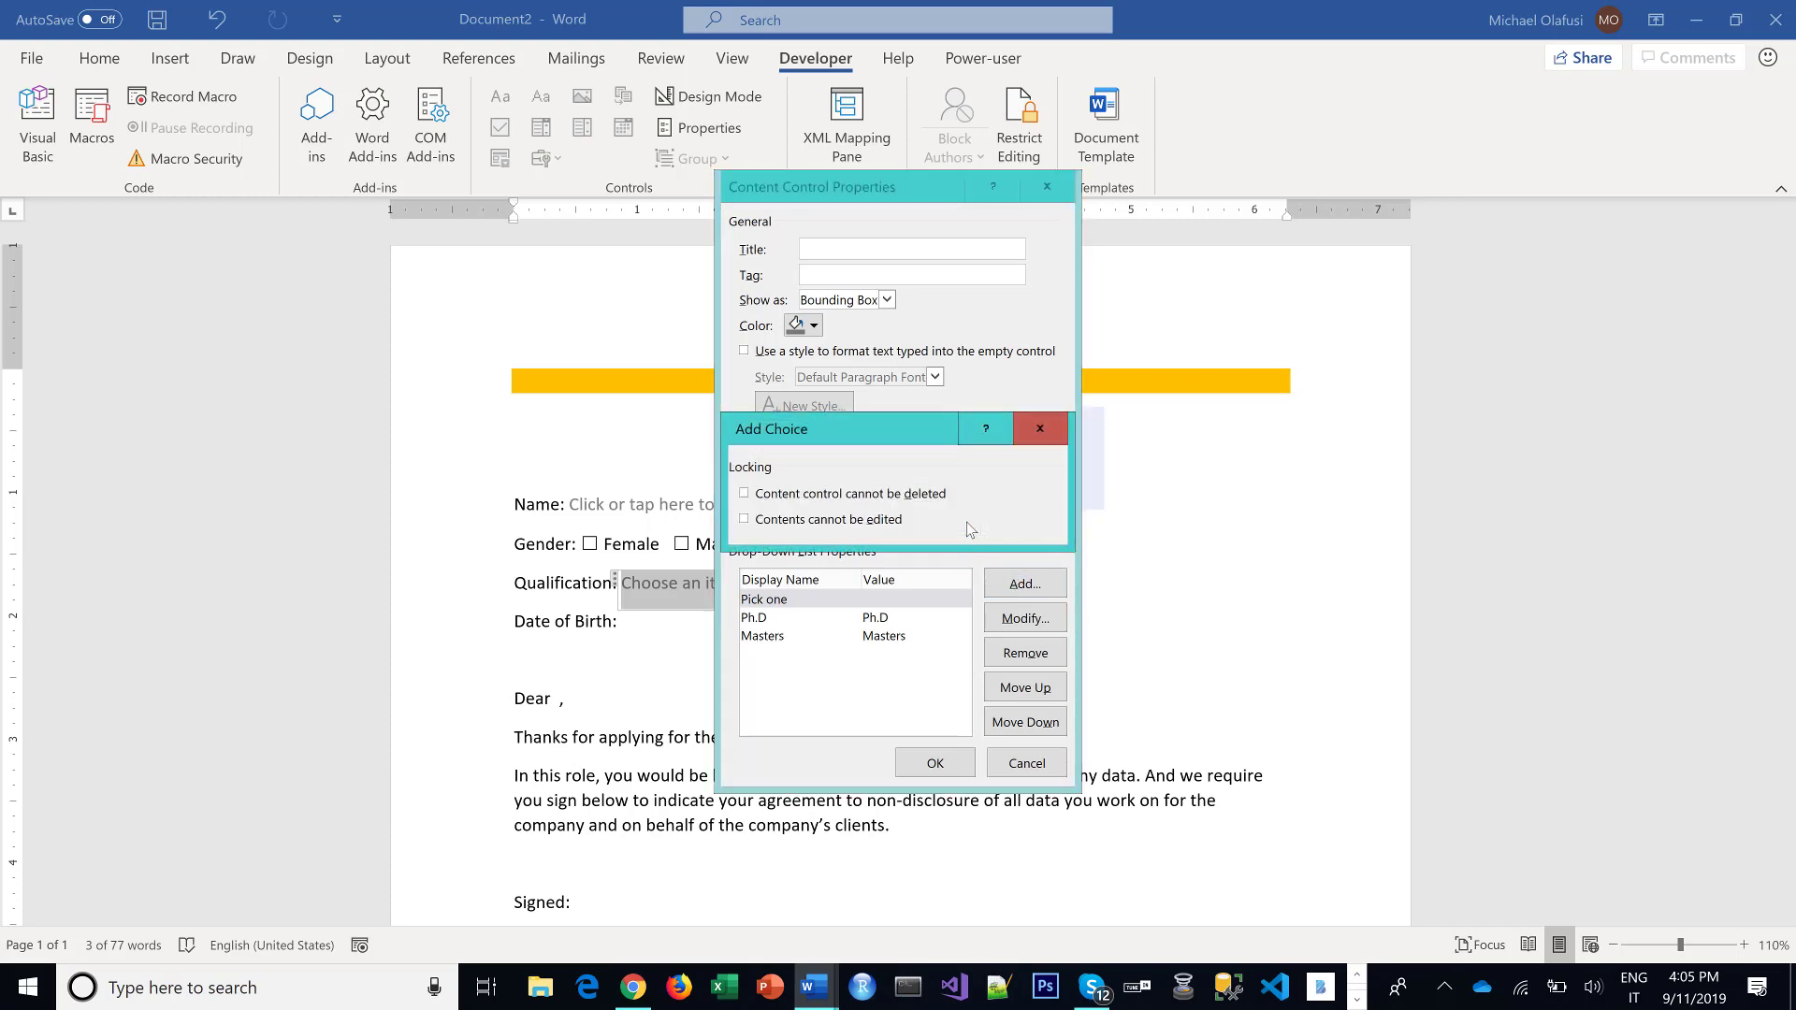
{"action": "left_click", "coordinate": [929, 522]}
{"action": "left_click", "coordinate": [1041, 587]}
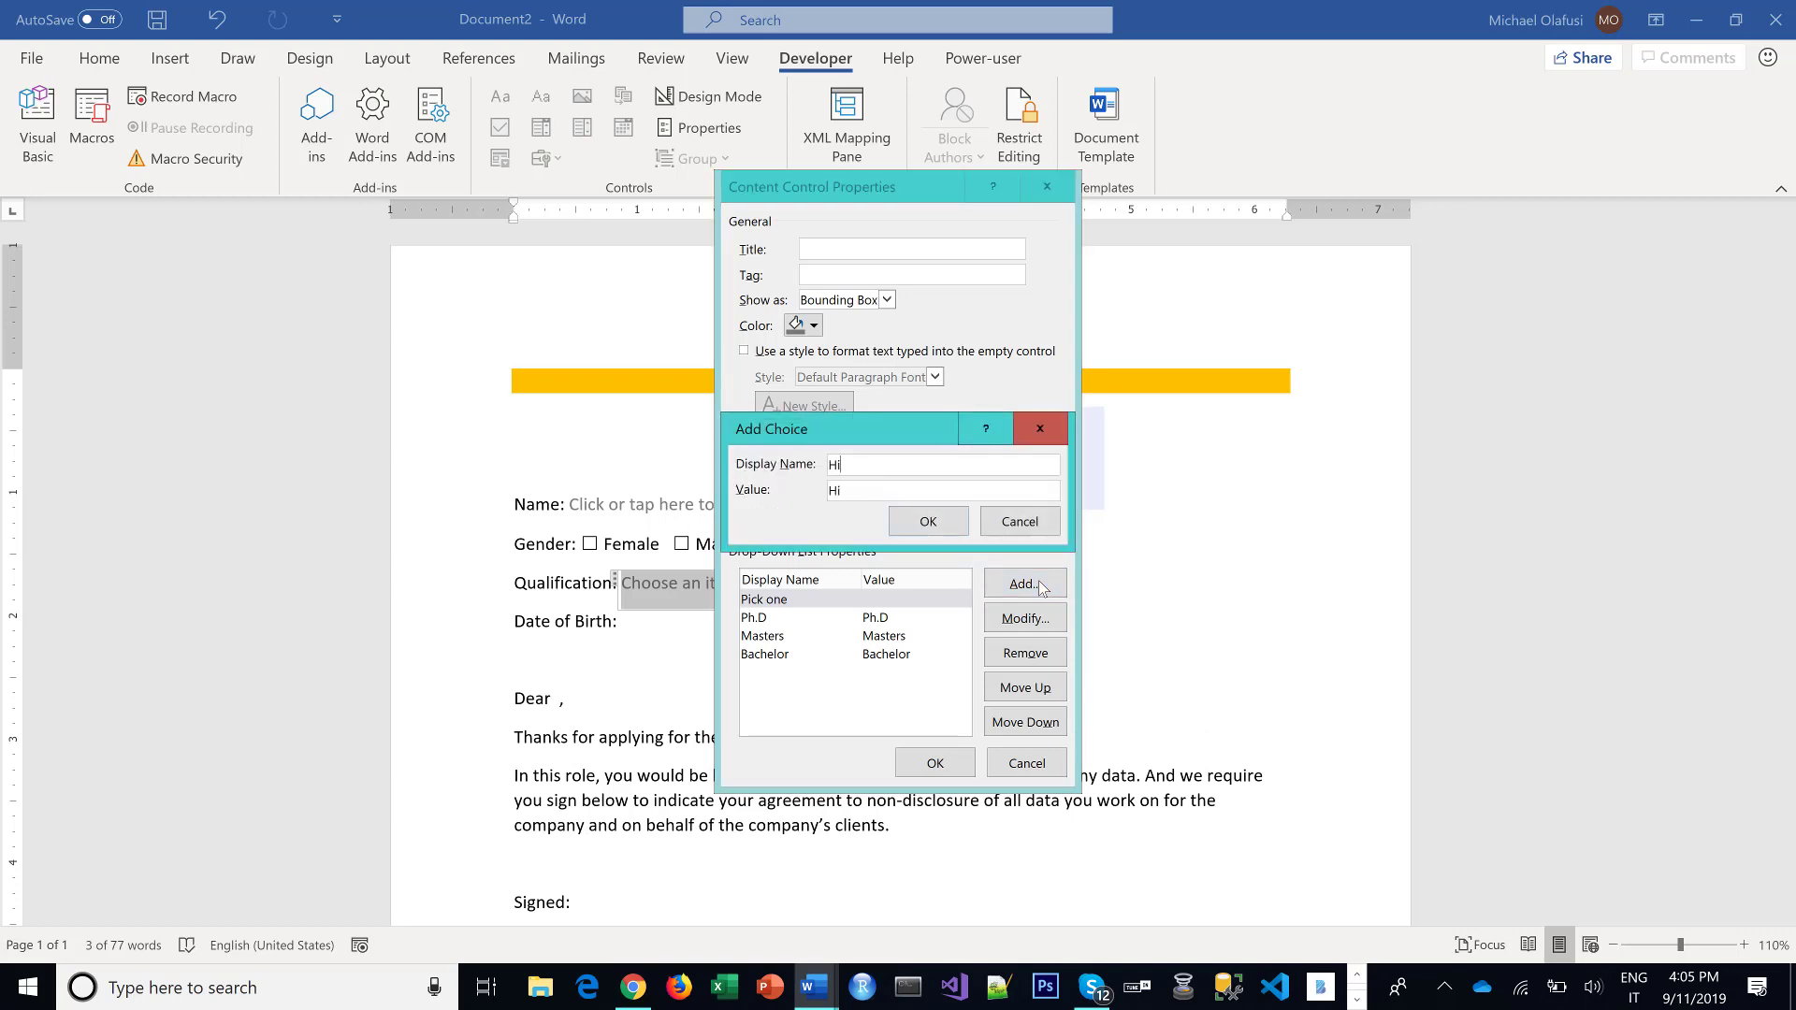
{"action": "type", "text": "High School Certifcate"}
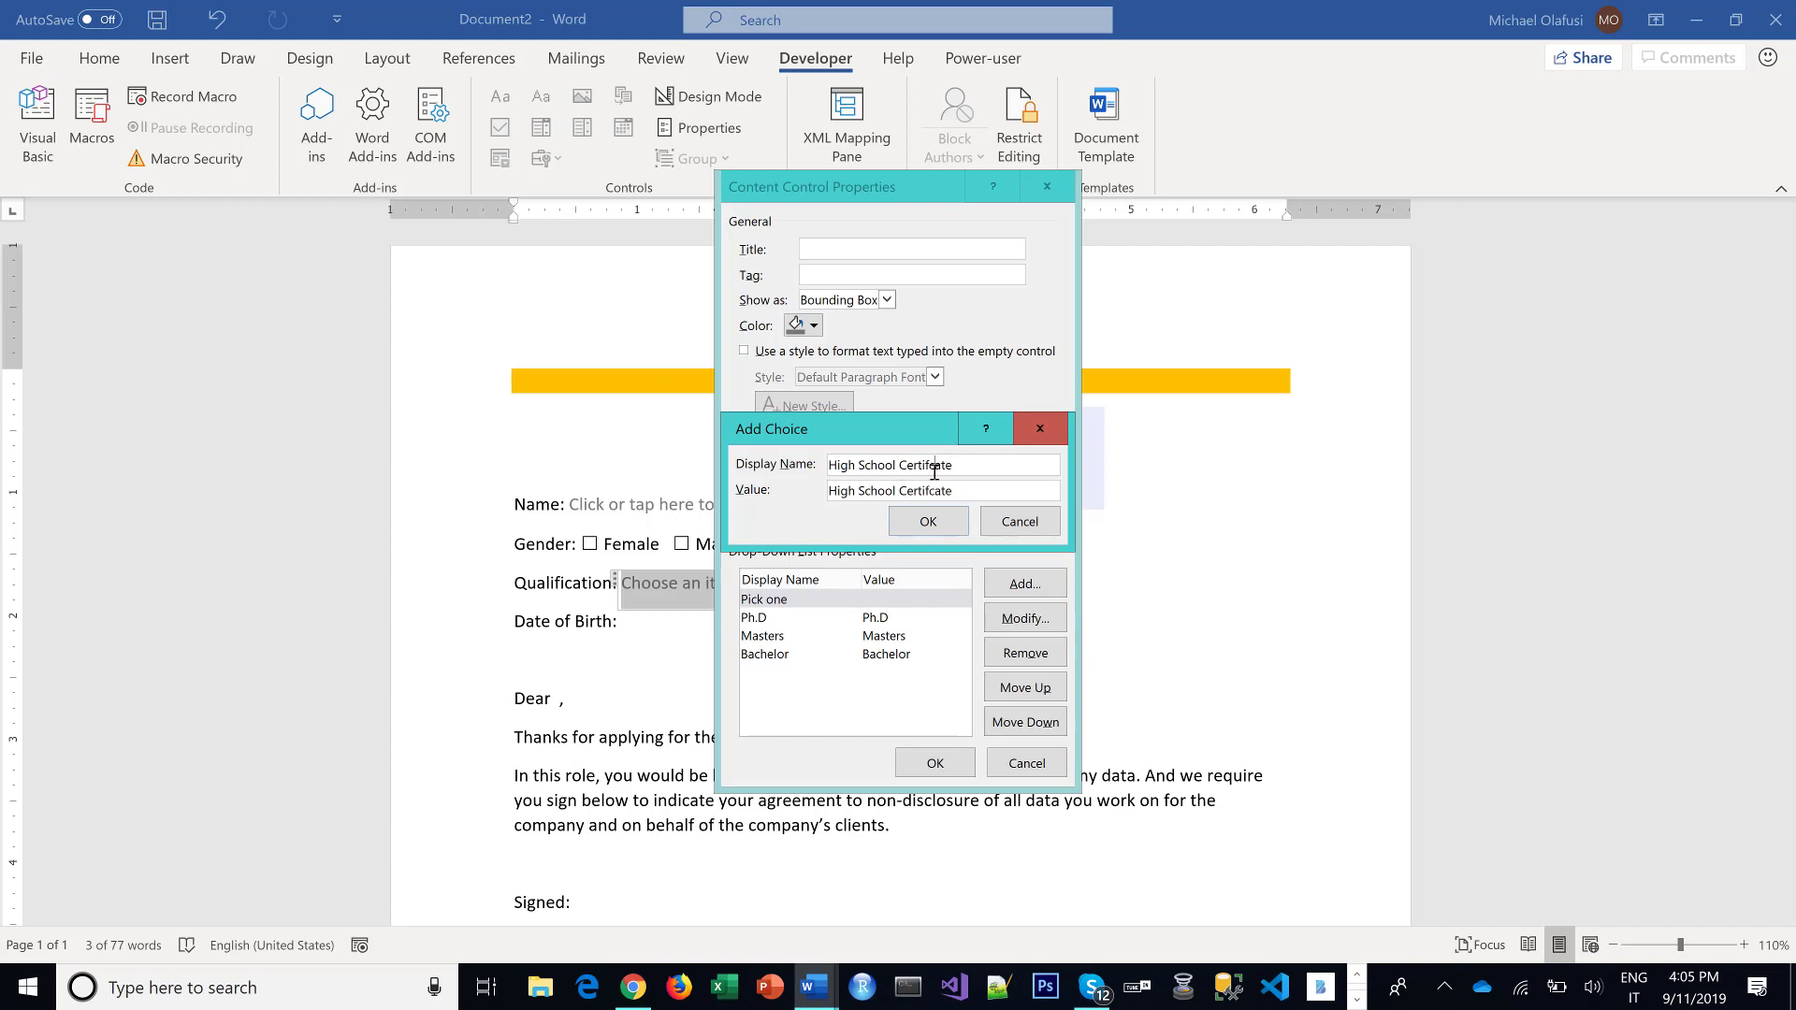
{"action": "type", "text": "i"}
{"action": "left_click", "coordinate": [956, 520]}
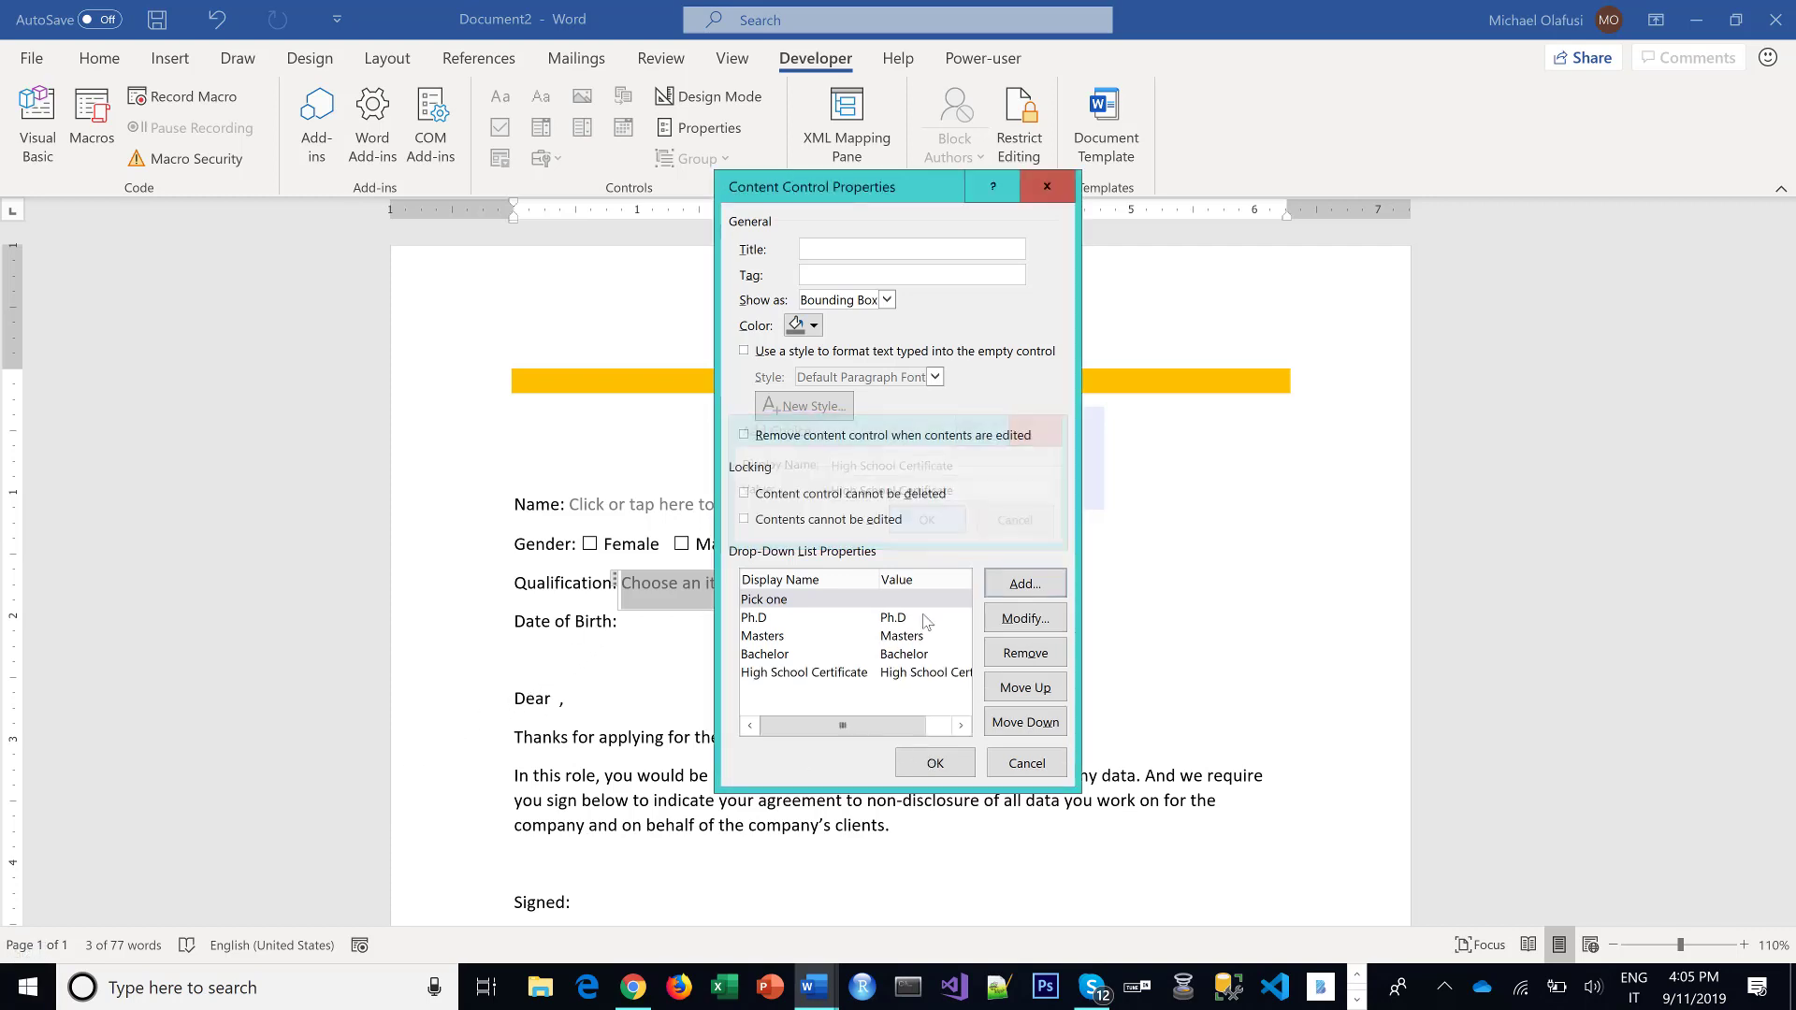
Close the list properties and insert a Date Picker control after Date of Birth:.
{"action": "left_click", "coordinate": [956, 776]}
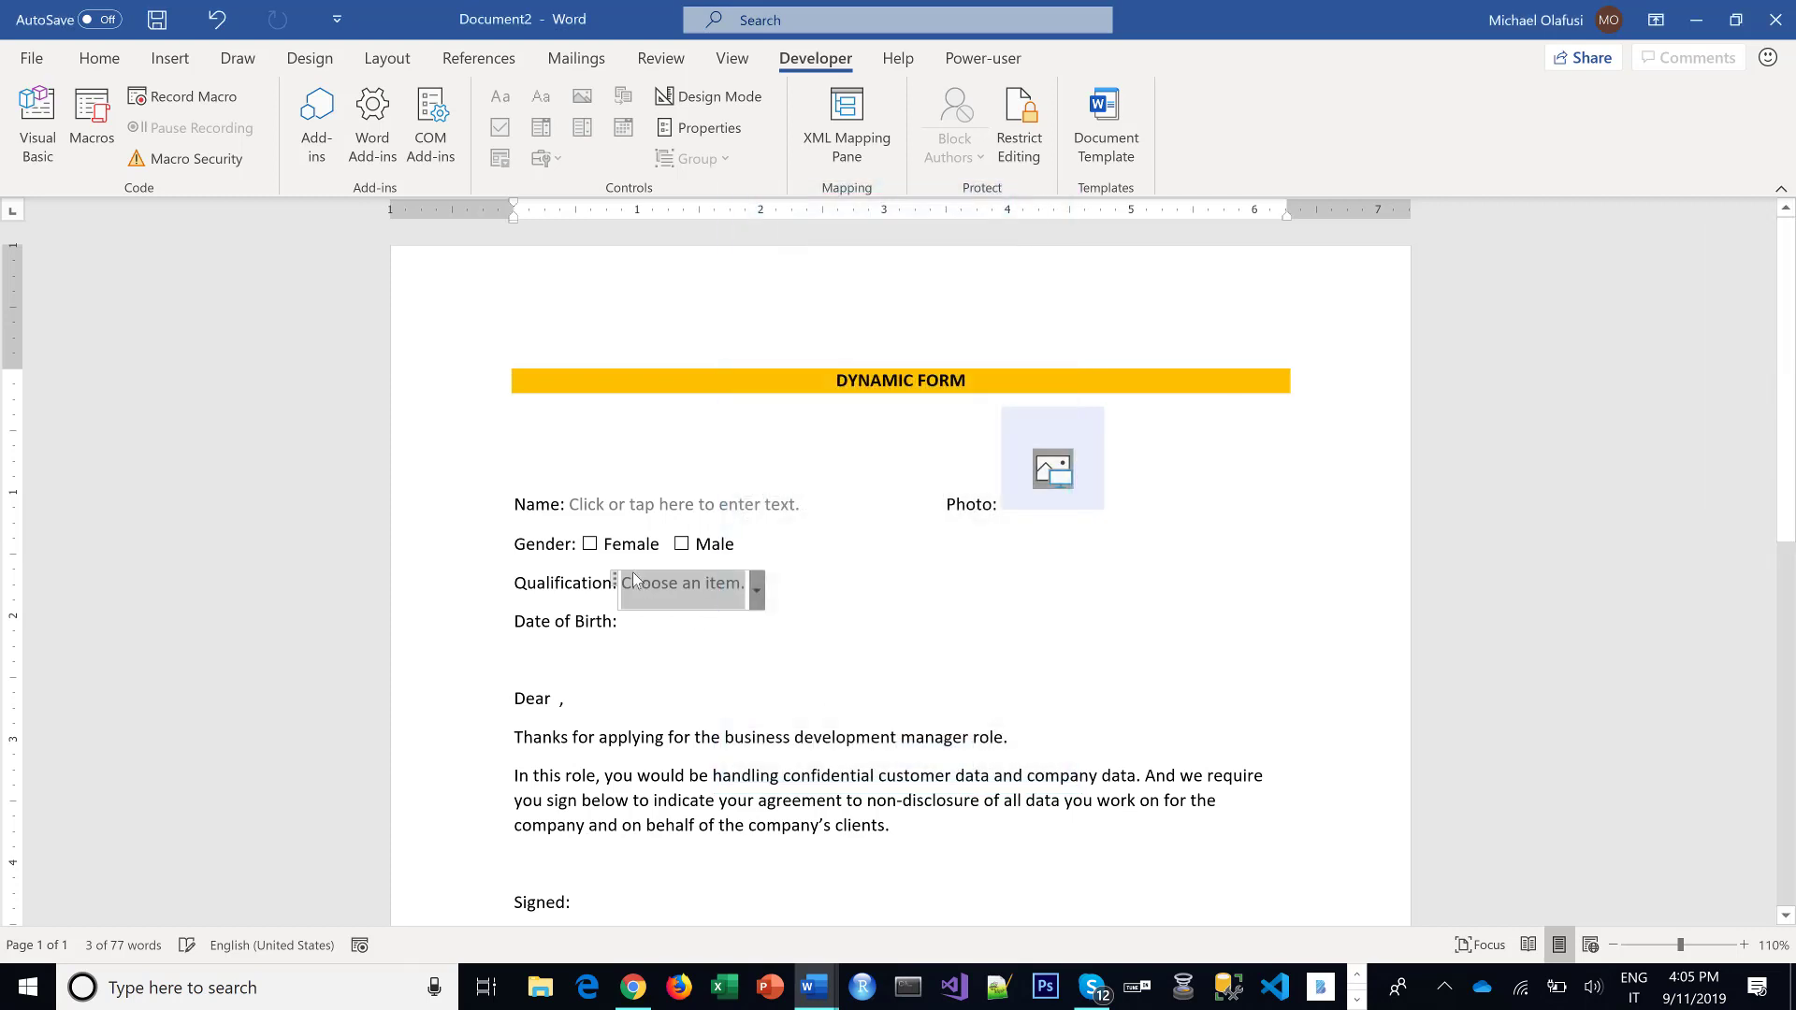
{"action": "left_click", "coordinate": [625, 621]}
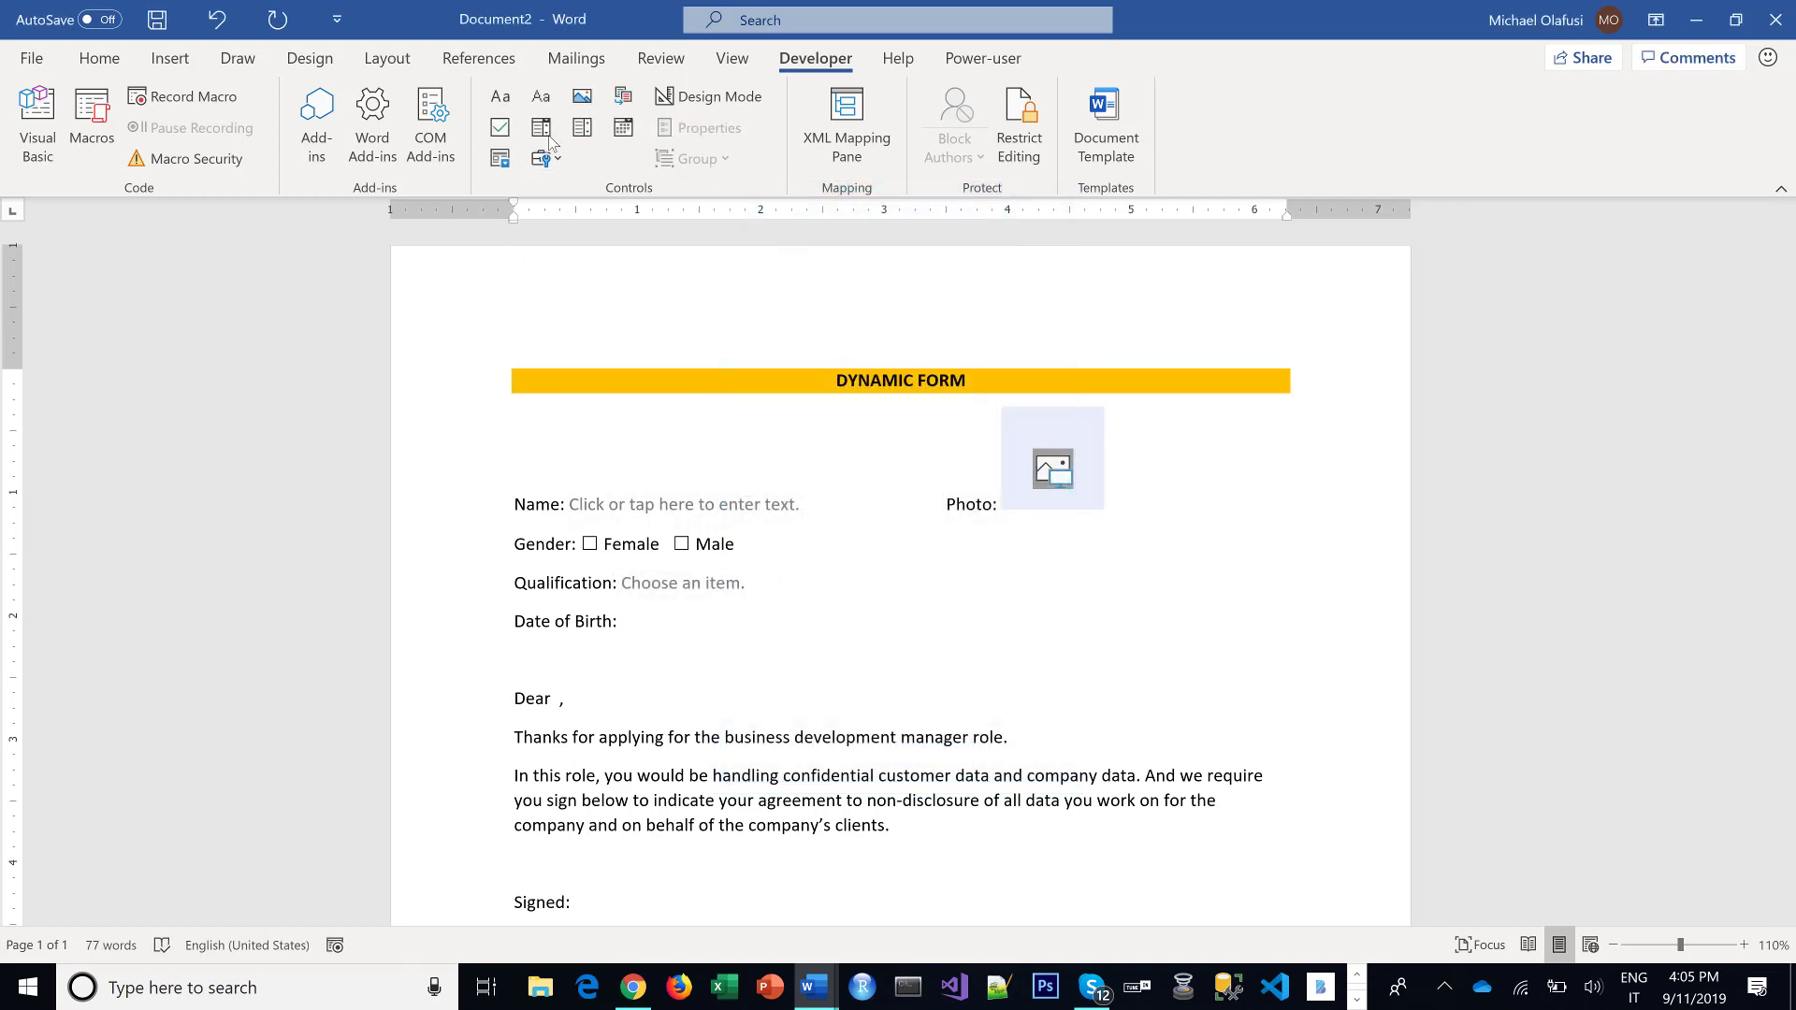
{"action": "left_click", "coordinate": [624, 128]}
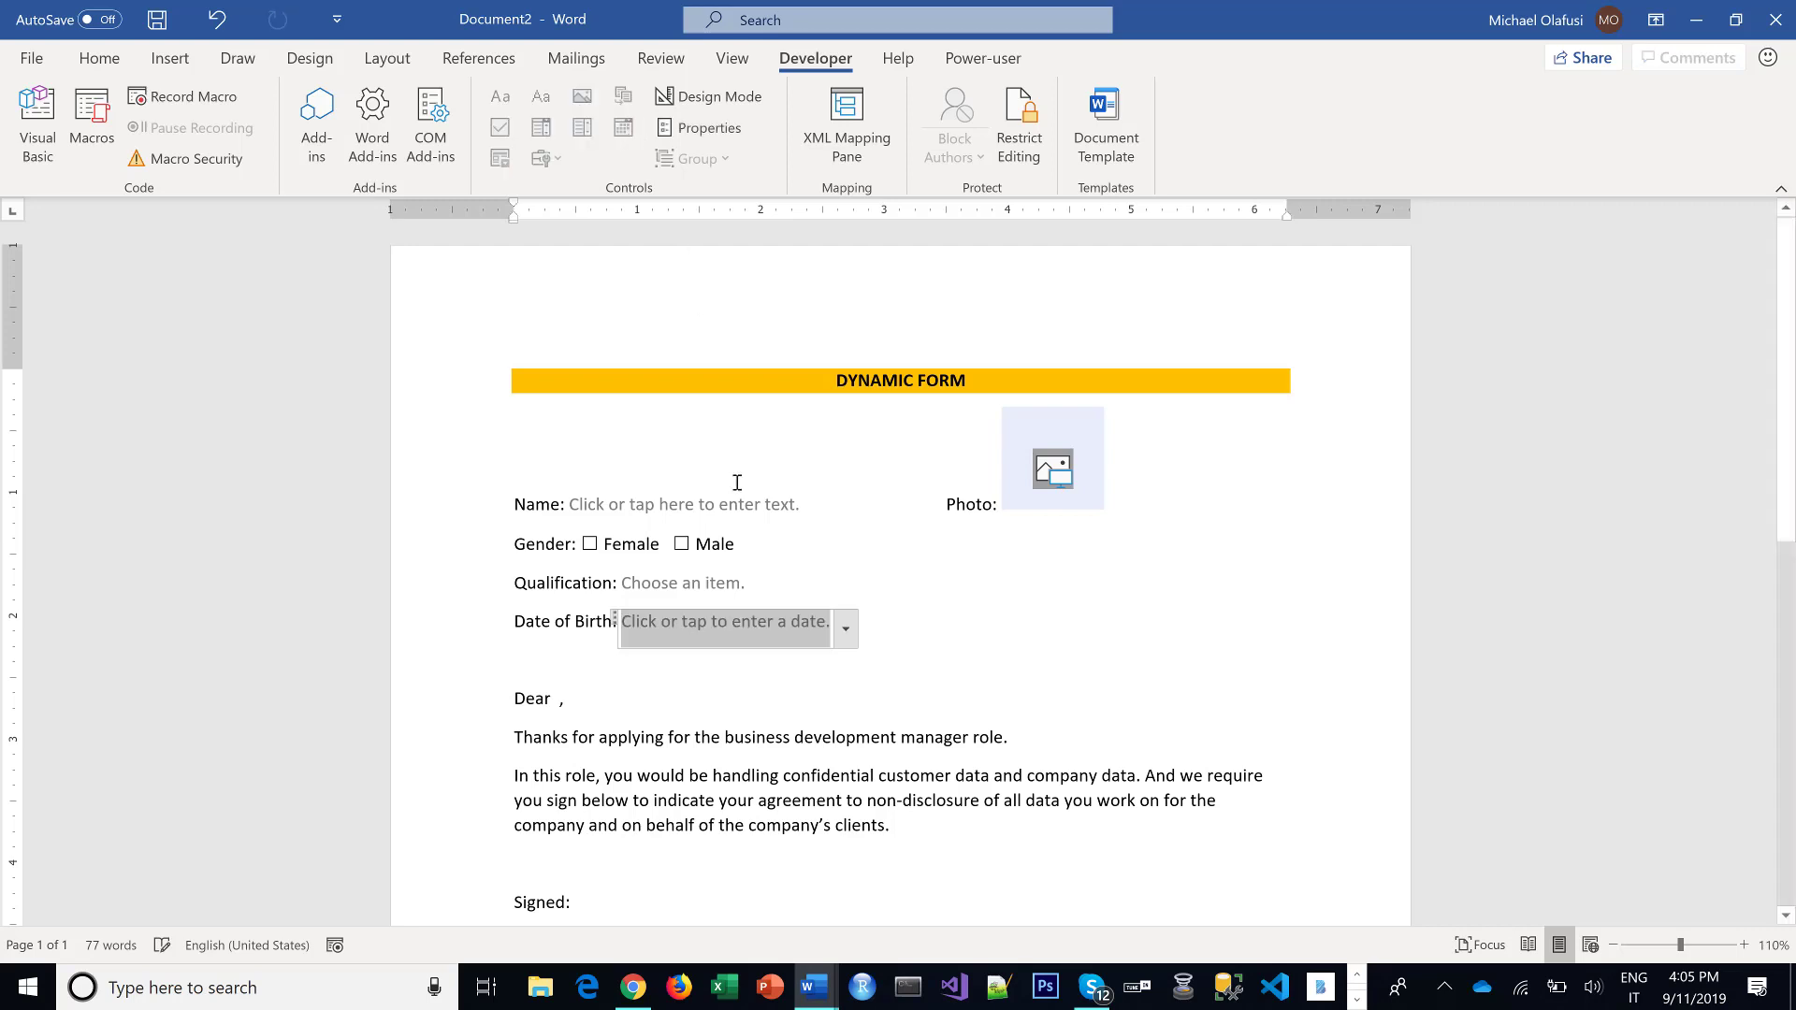
{"action": "left_click", "coordinate": [699, 773]}
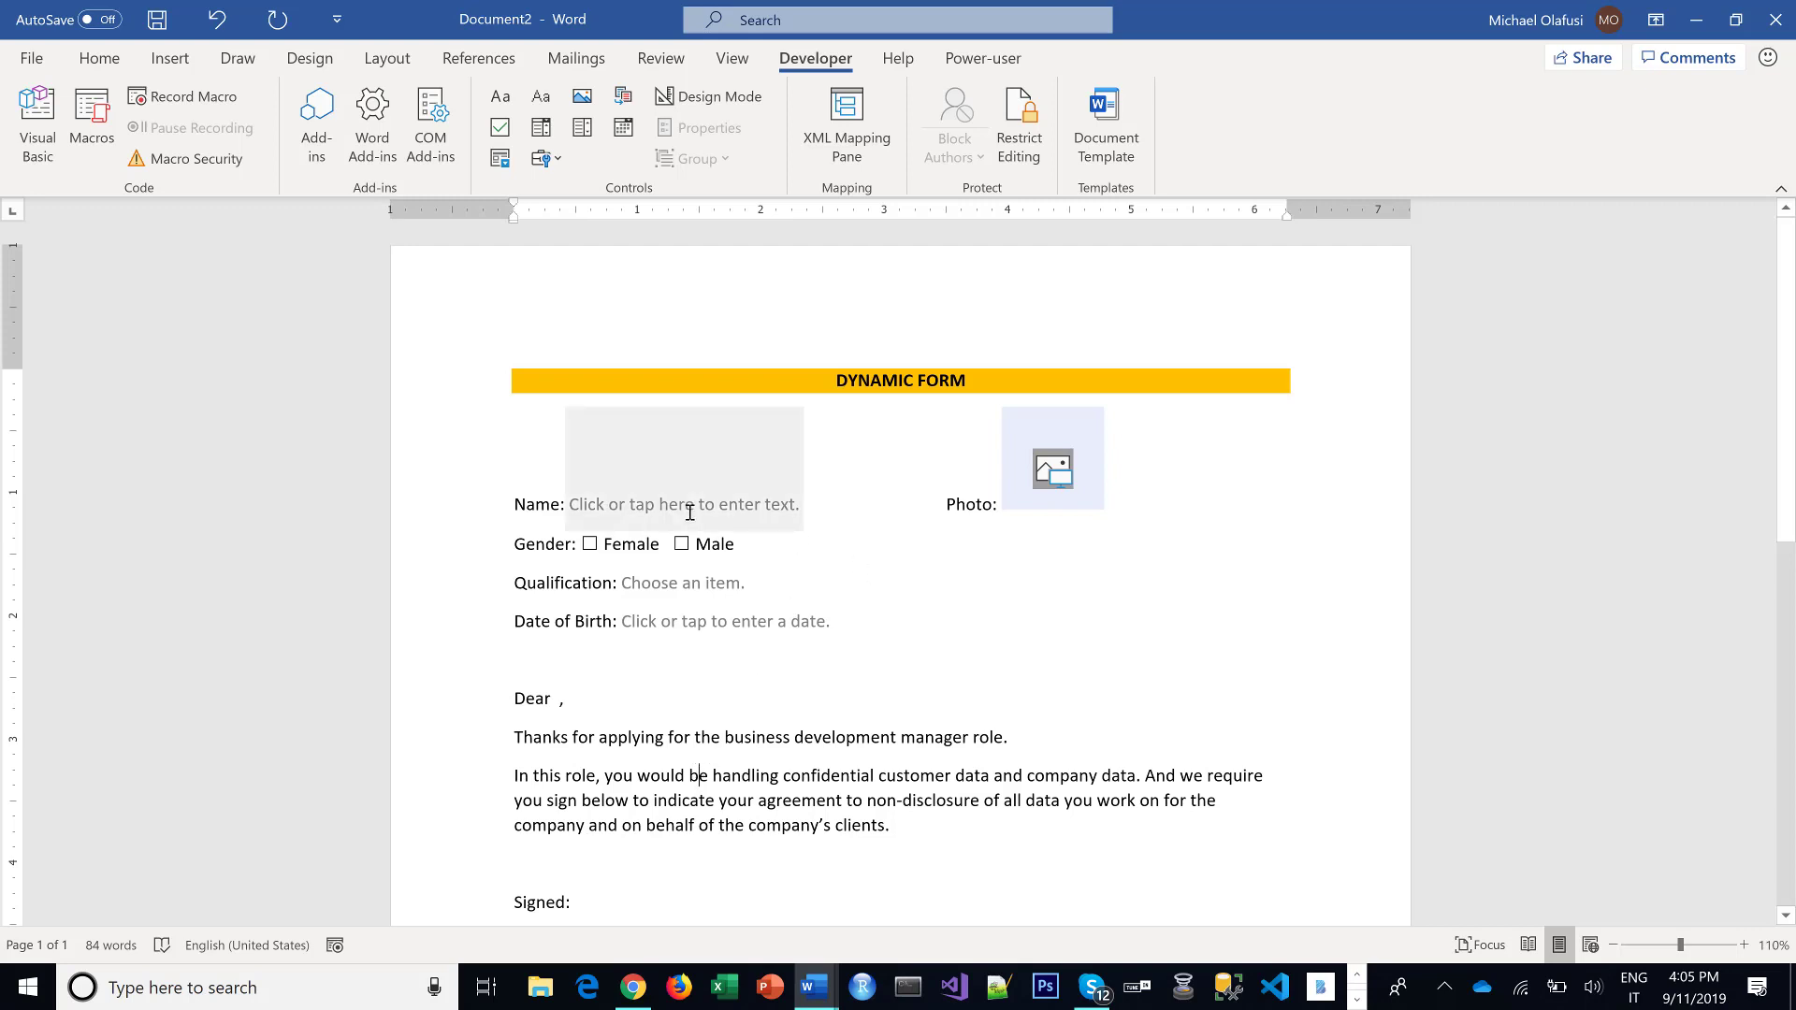
Select the whole Name content control by its handle.
{"action": "left_click", "coordinate": [598, 479]}
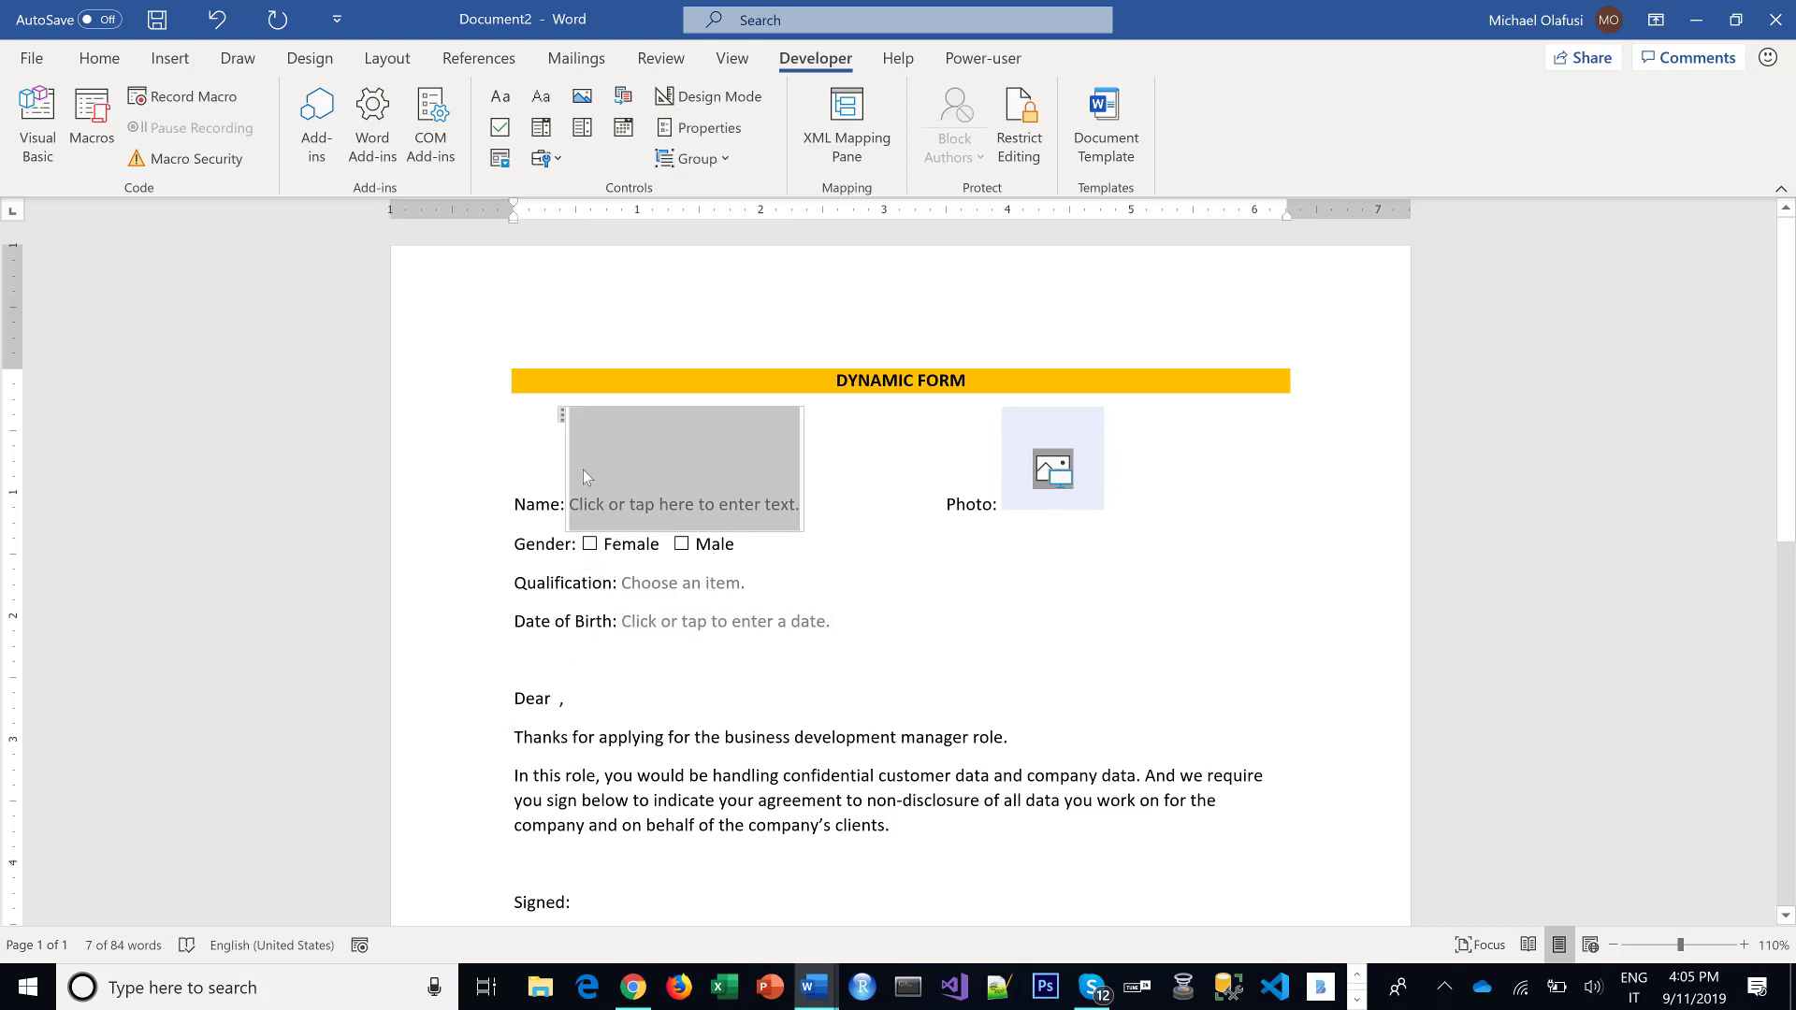
{"action": "left_click", "coordinate": [564, 414]}
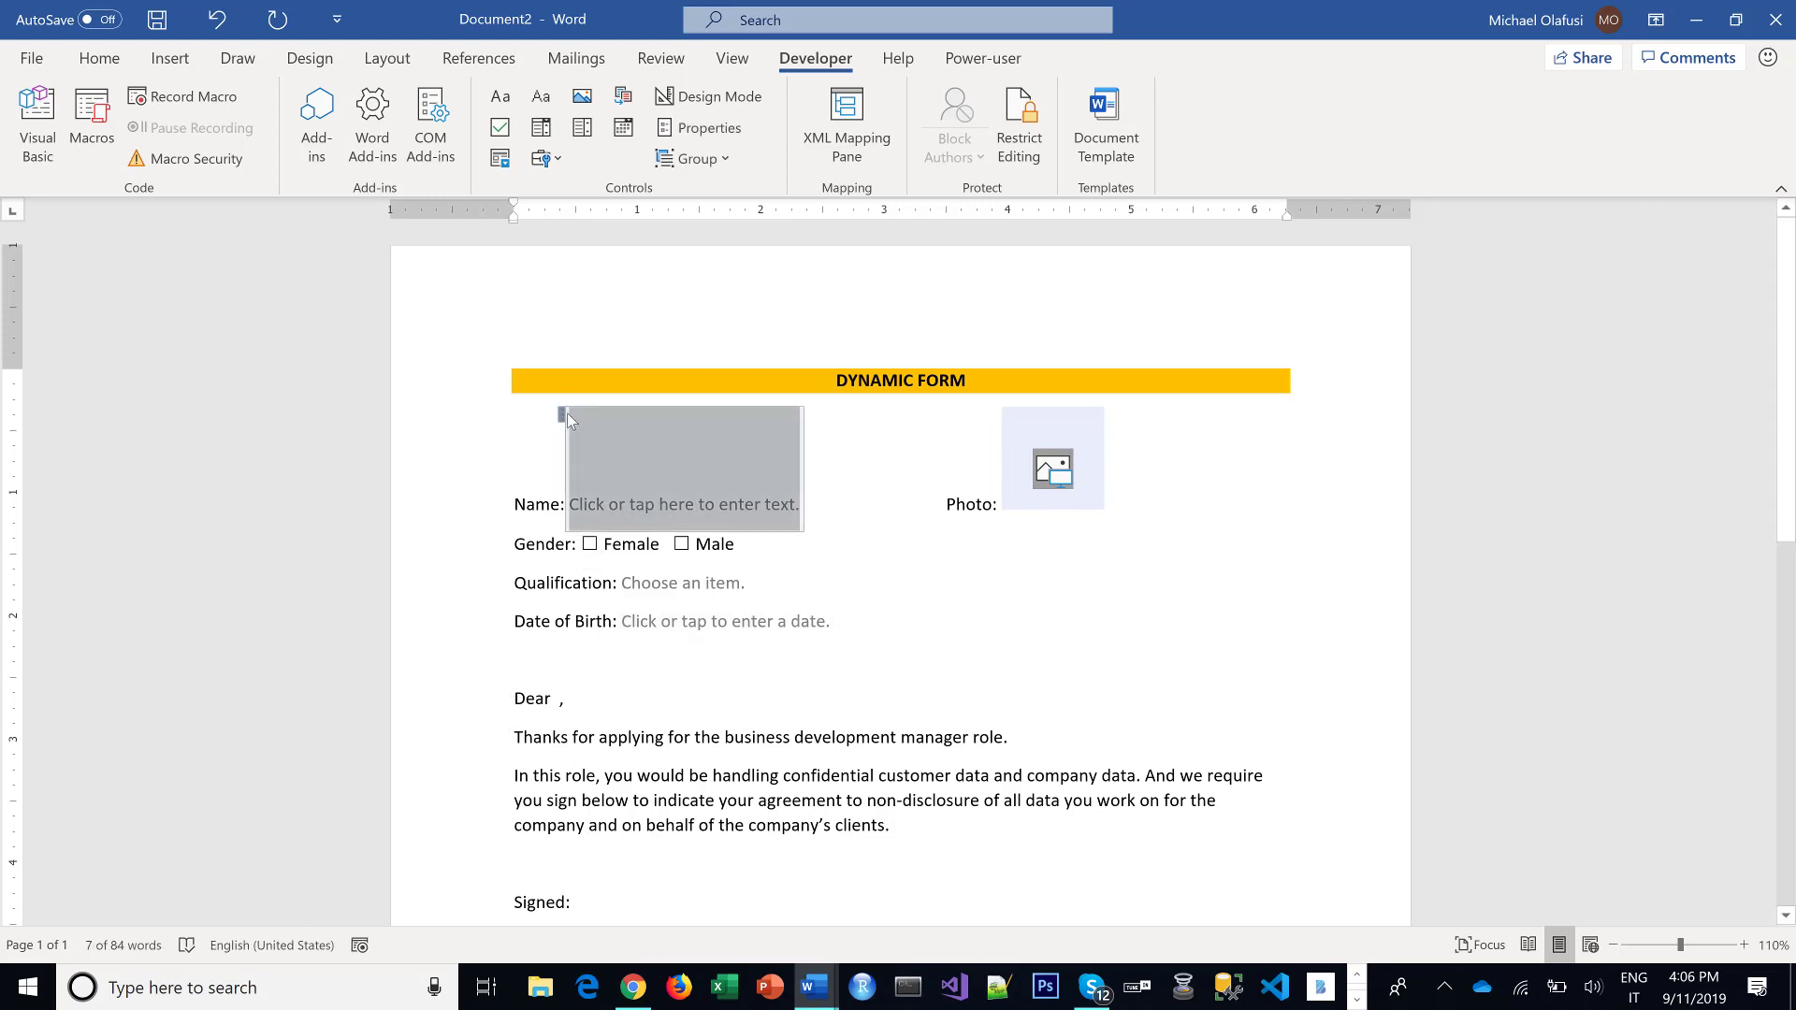
{"action": "left_click", "coordinate": [564, 415]}
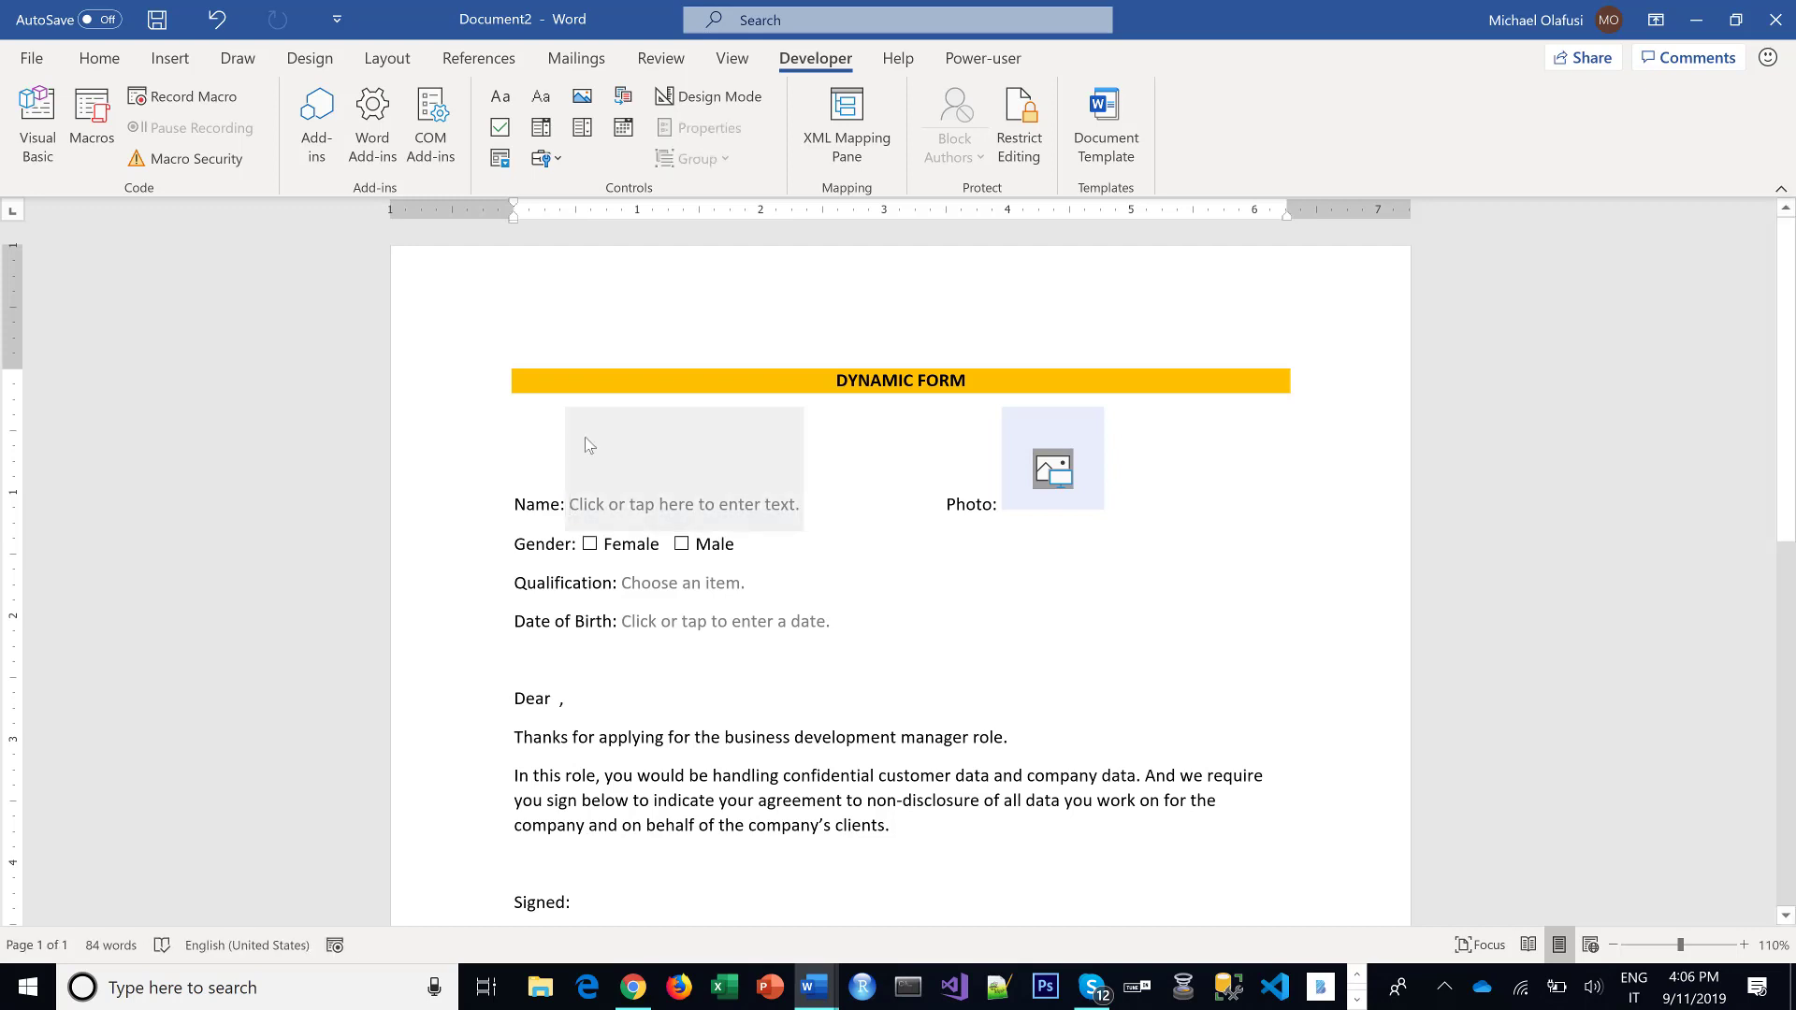
{"action": "left_click", "coordinate": [559, 407]}
Paste-link the Name control after Dear as Formatted Text (RTF).
{"action": "left_click", "coordinate": [563, 419]}
{"action": "key", "text": "ctrl+c"}
{"action": "left_click", "coordinate": [560, 702]}
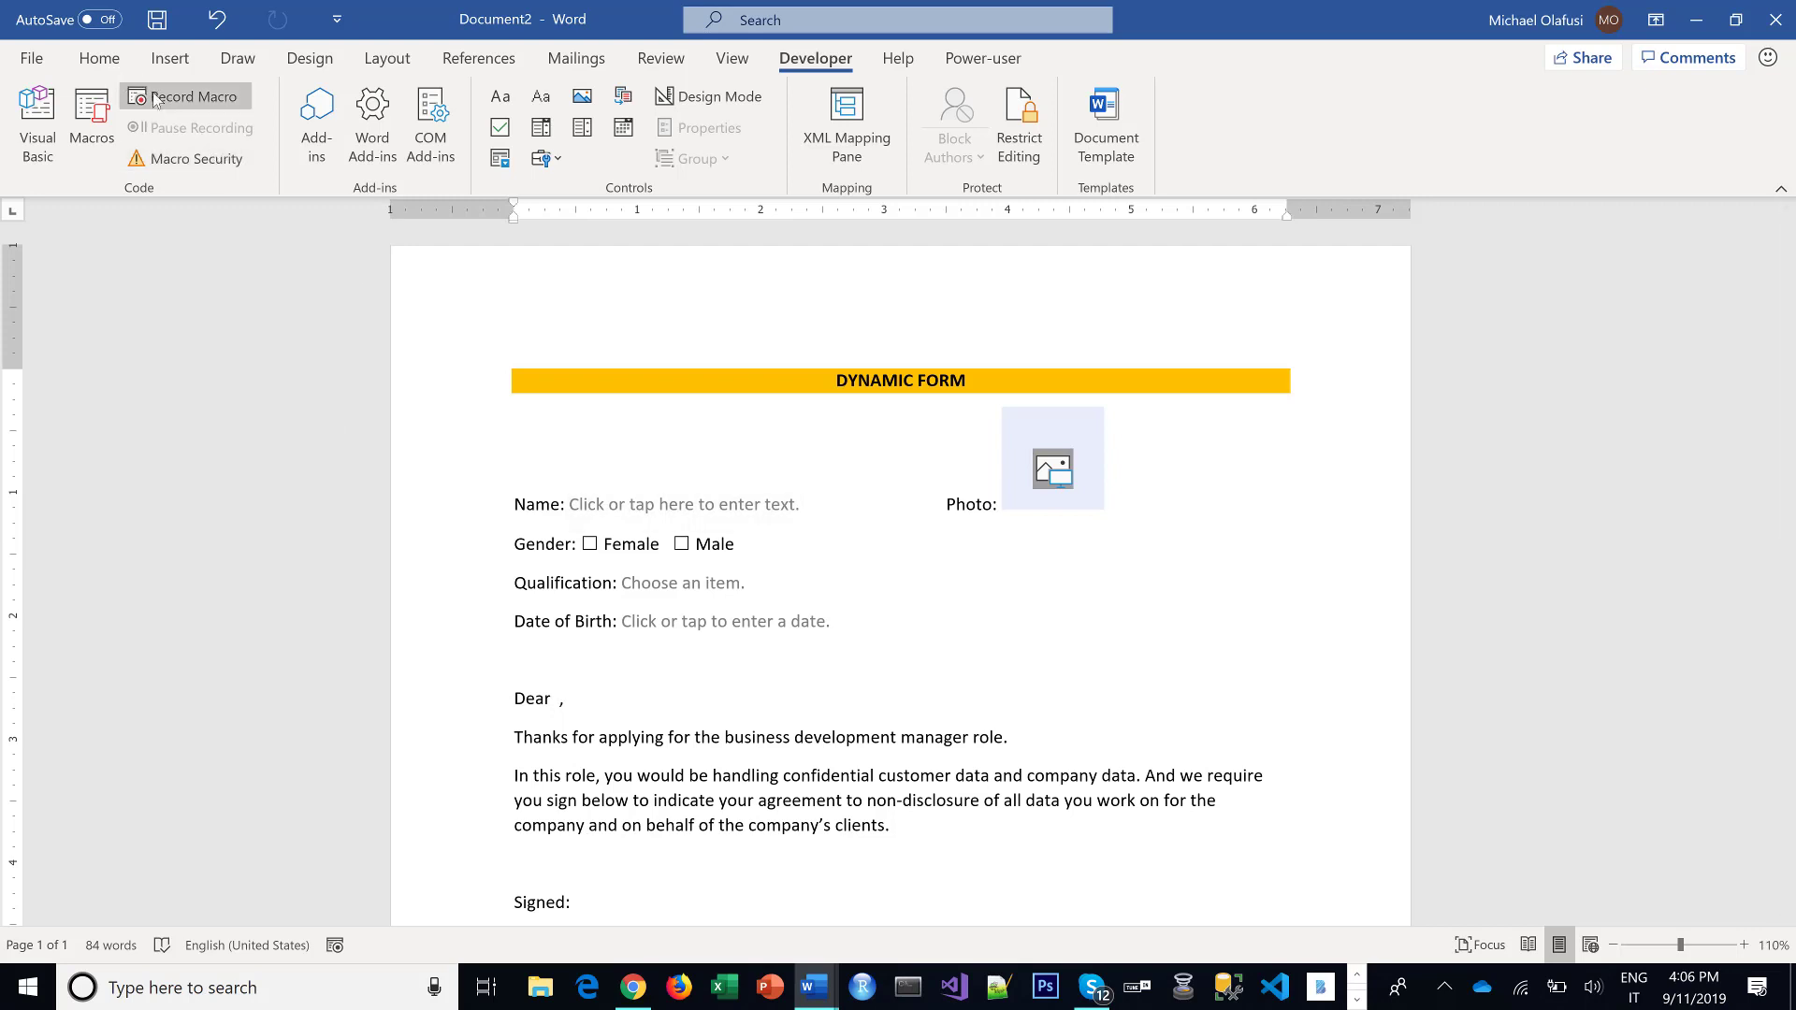
{"action": "left_click", "coordinate": [99, 58]}
{"action": "left_click", "coordinate": [35, 150]}
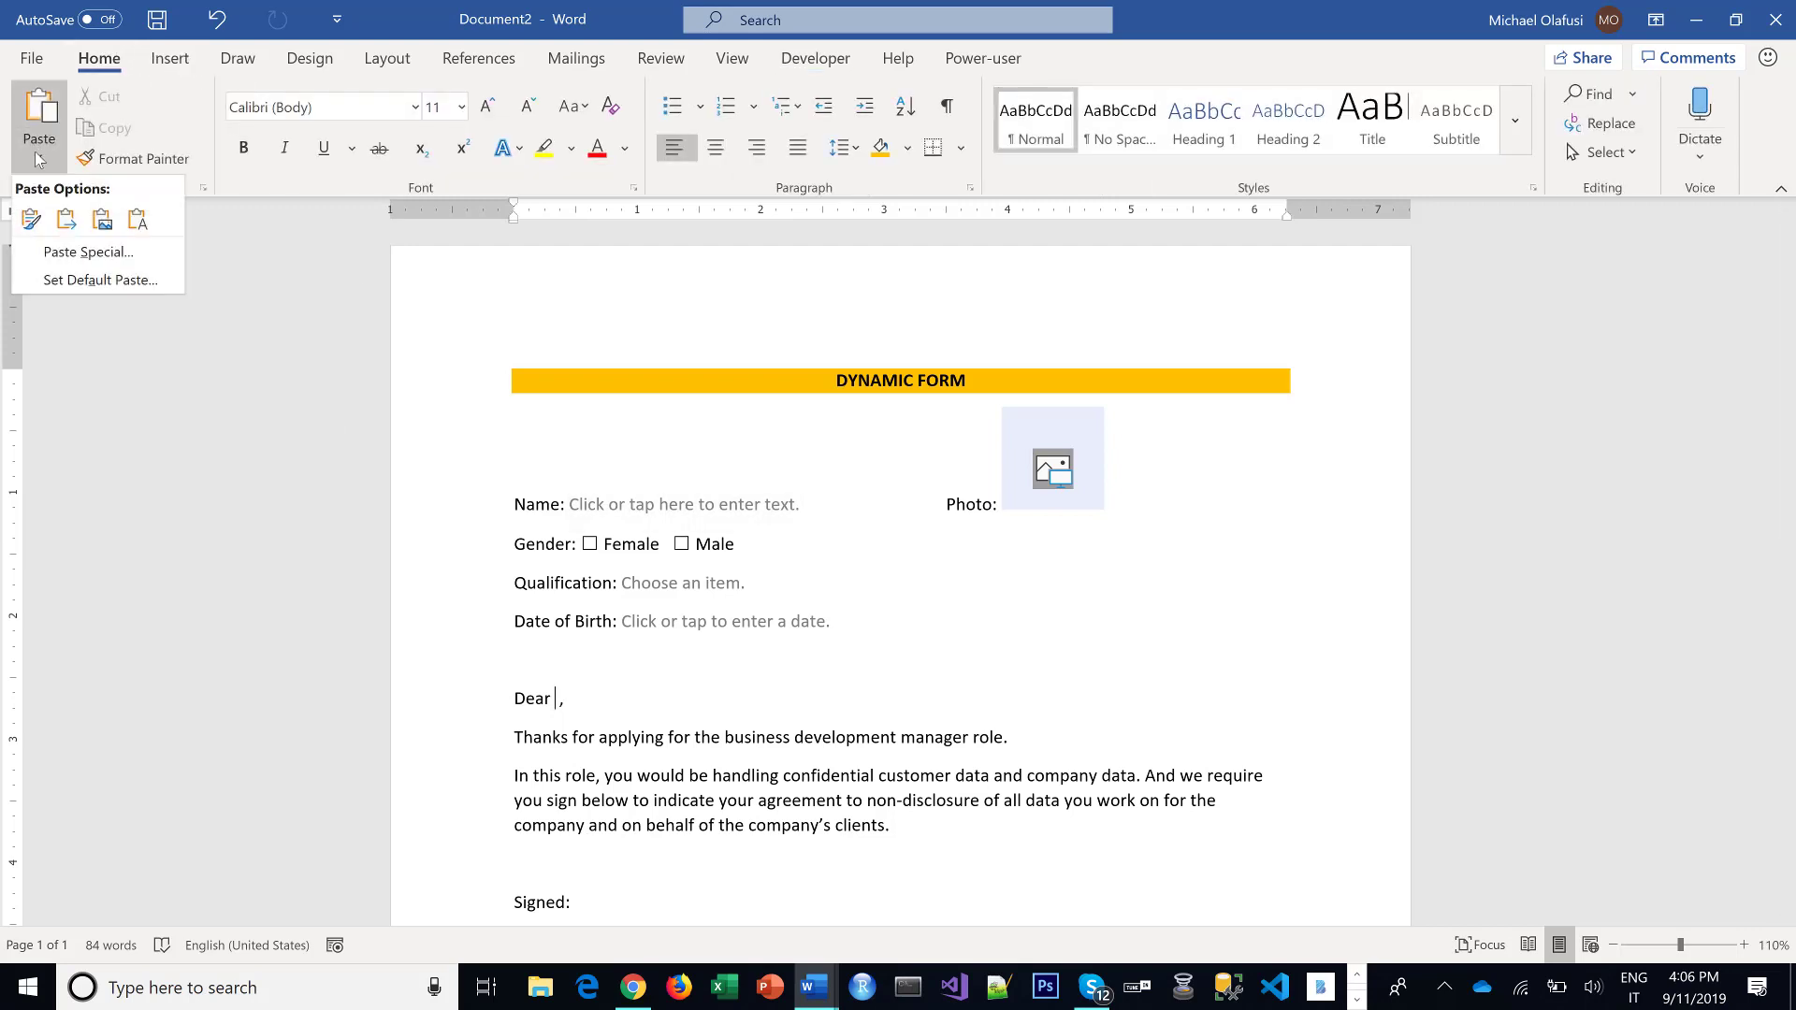
{"action": "left_click", "coordinate": [65, 249]}
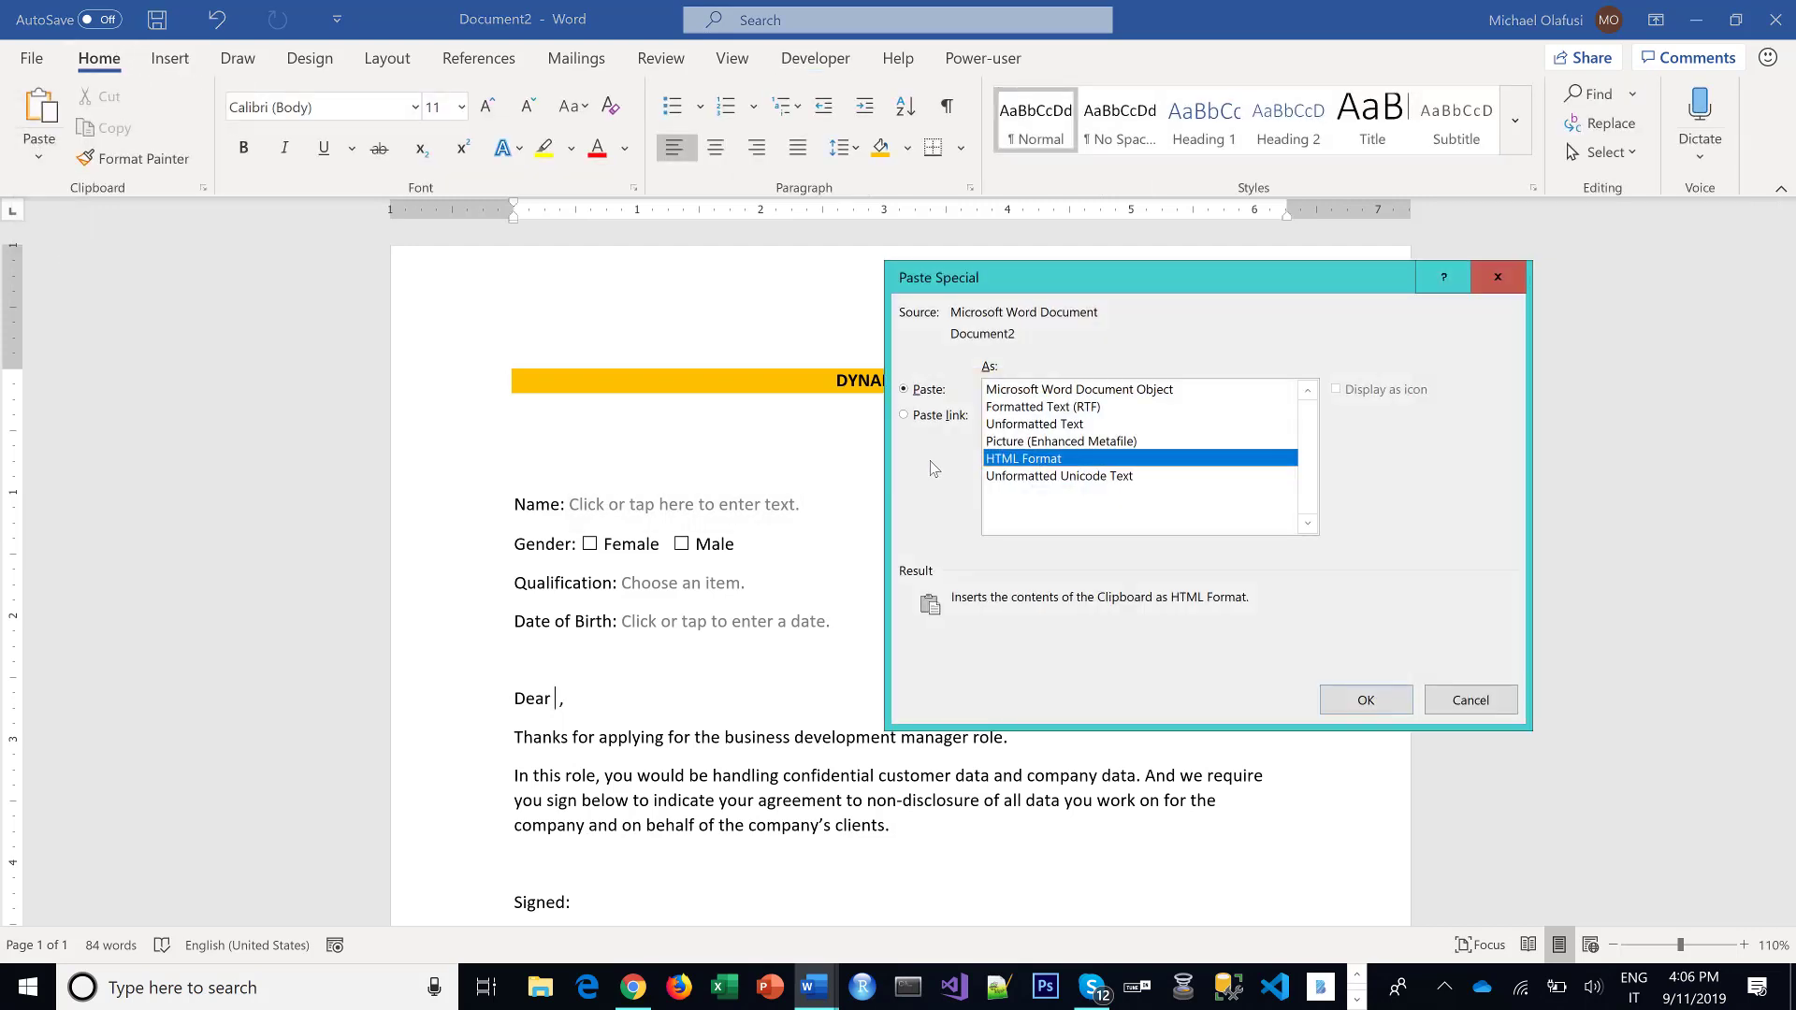
{"action": "left_click", "coordinate": [941, 416]}
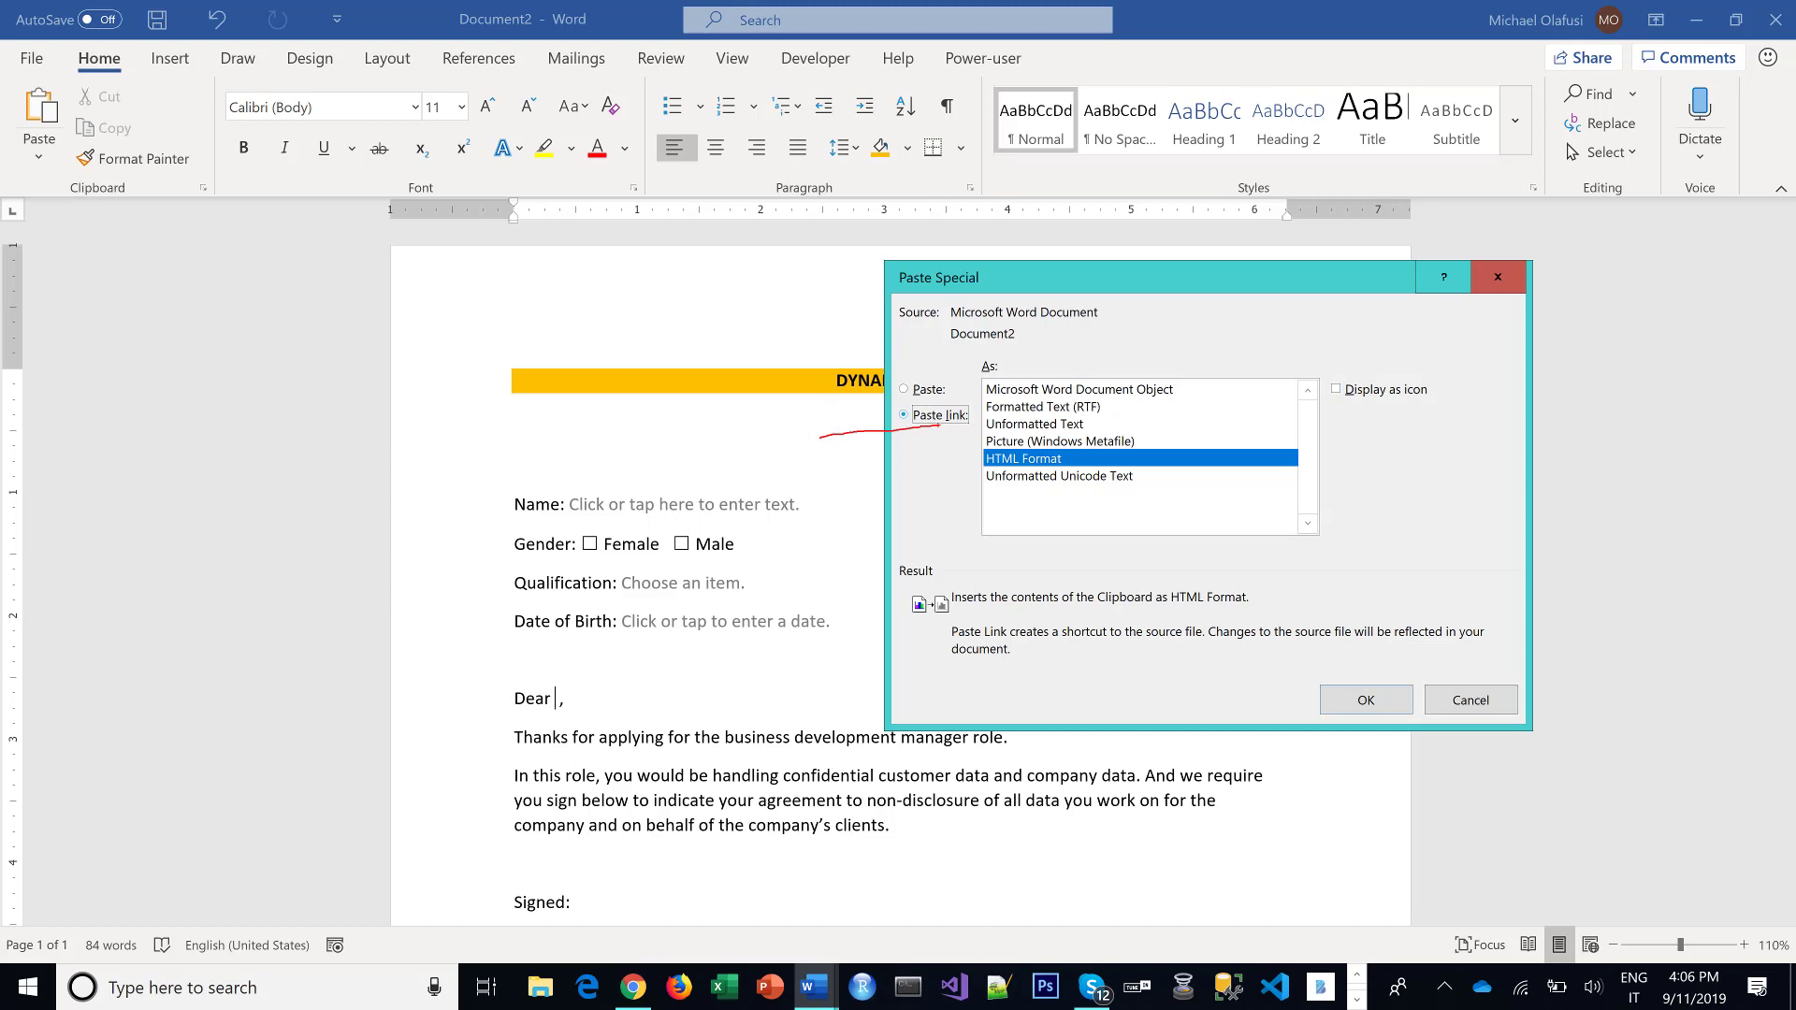
{"action": "left_click_drag", "start_coordinate": [1225, 409], "coordinate": [1106, 412]}
{"action": "left_click", "coordinate": [1053, 407]}
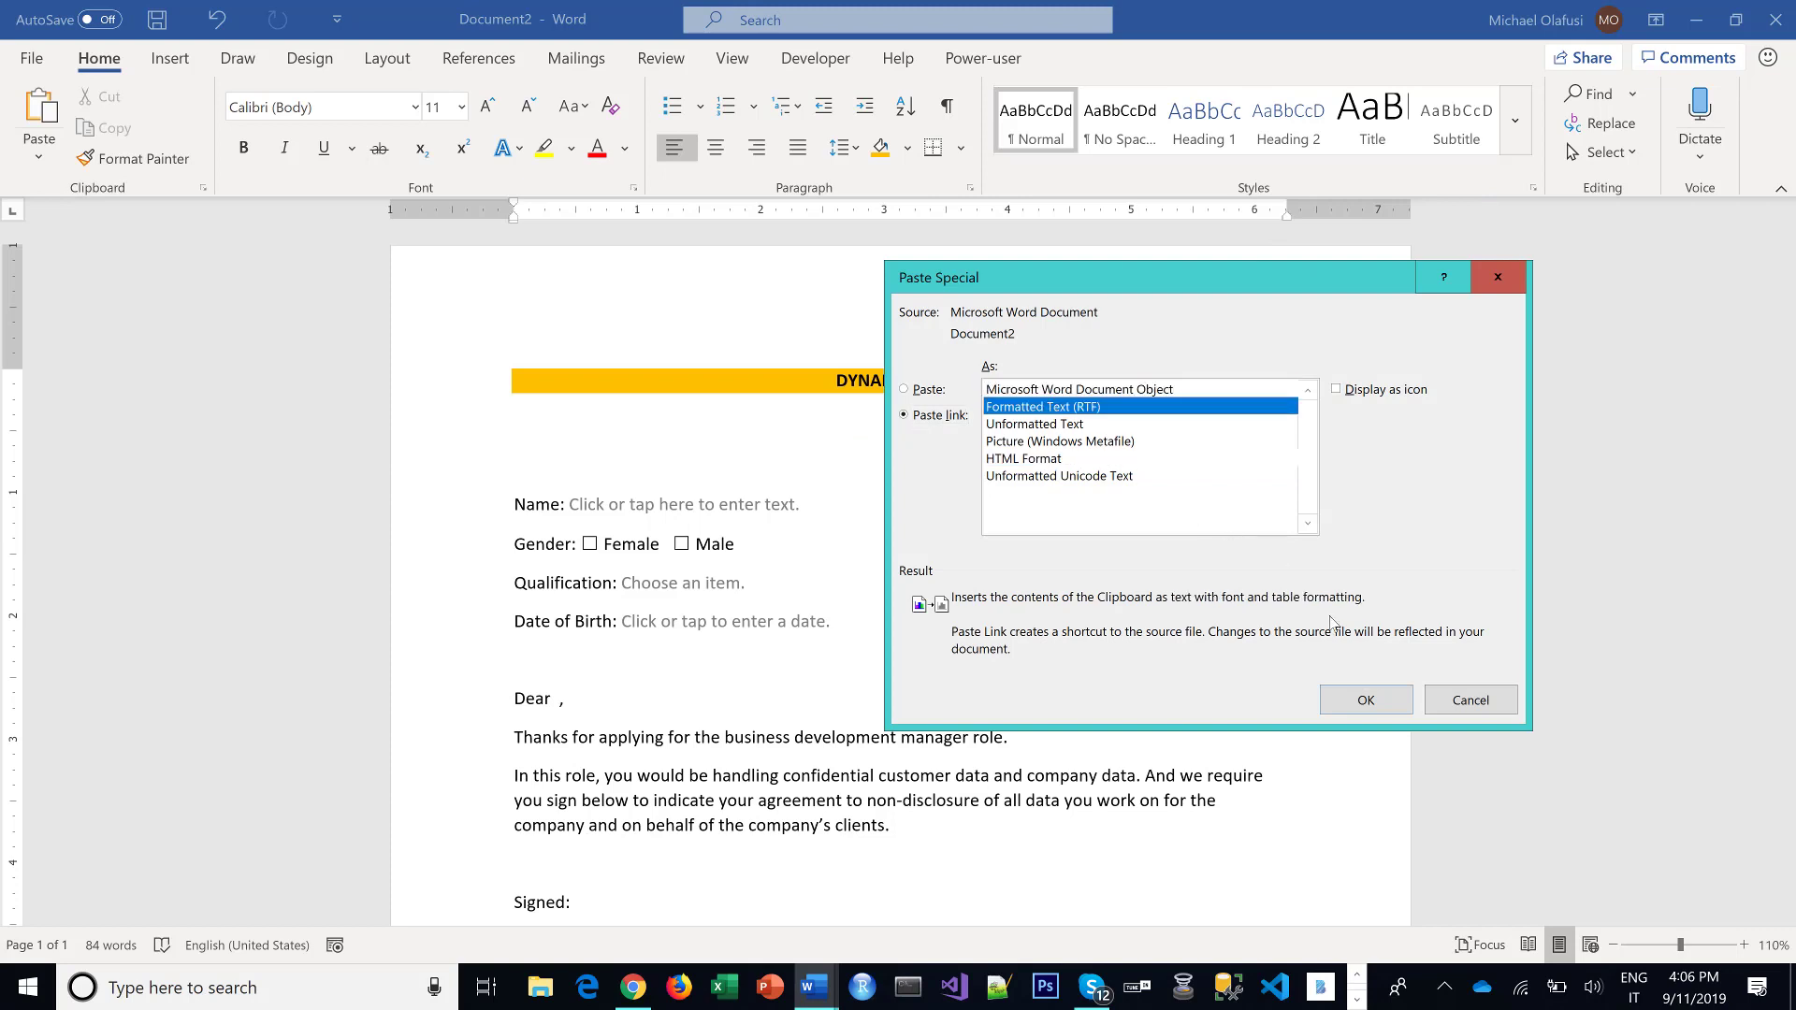
{"action": "left_click", "coordinate": [1366, 700]}
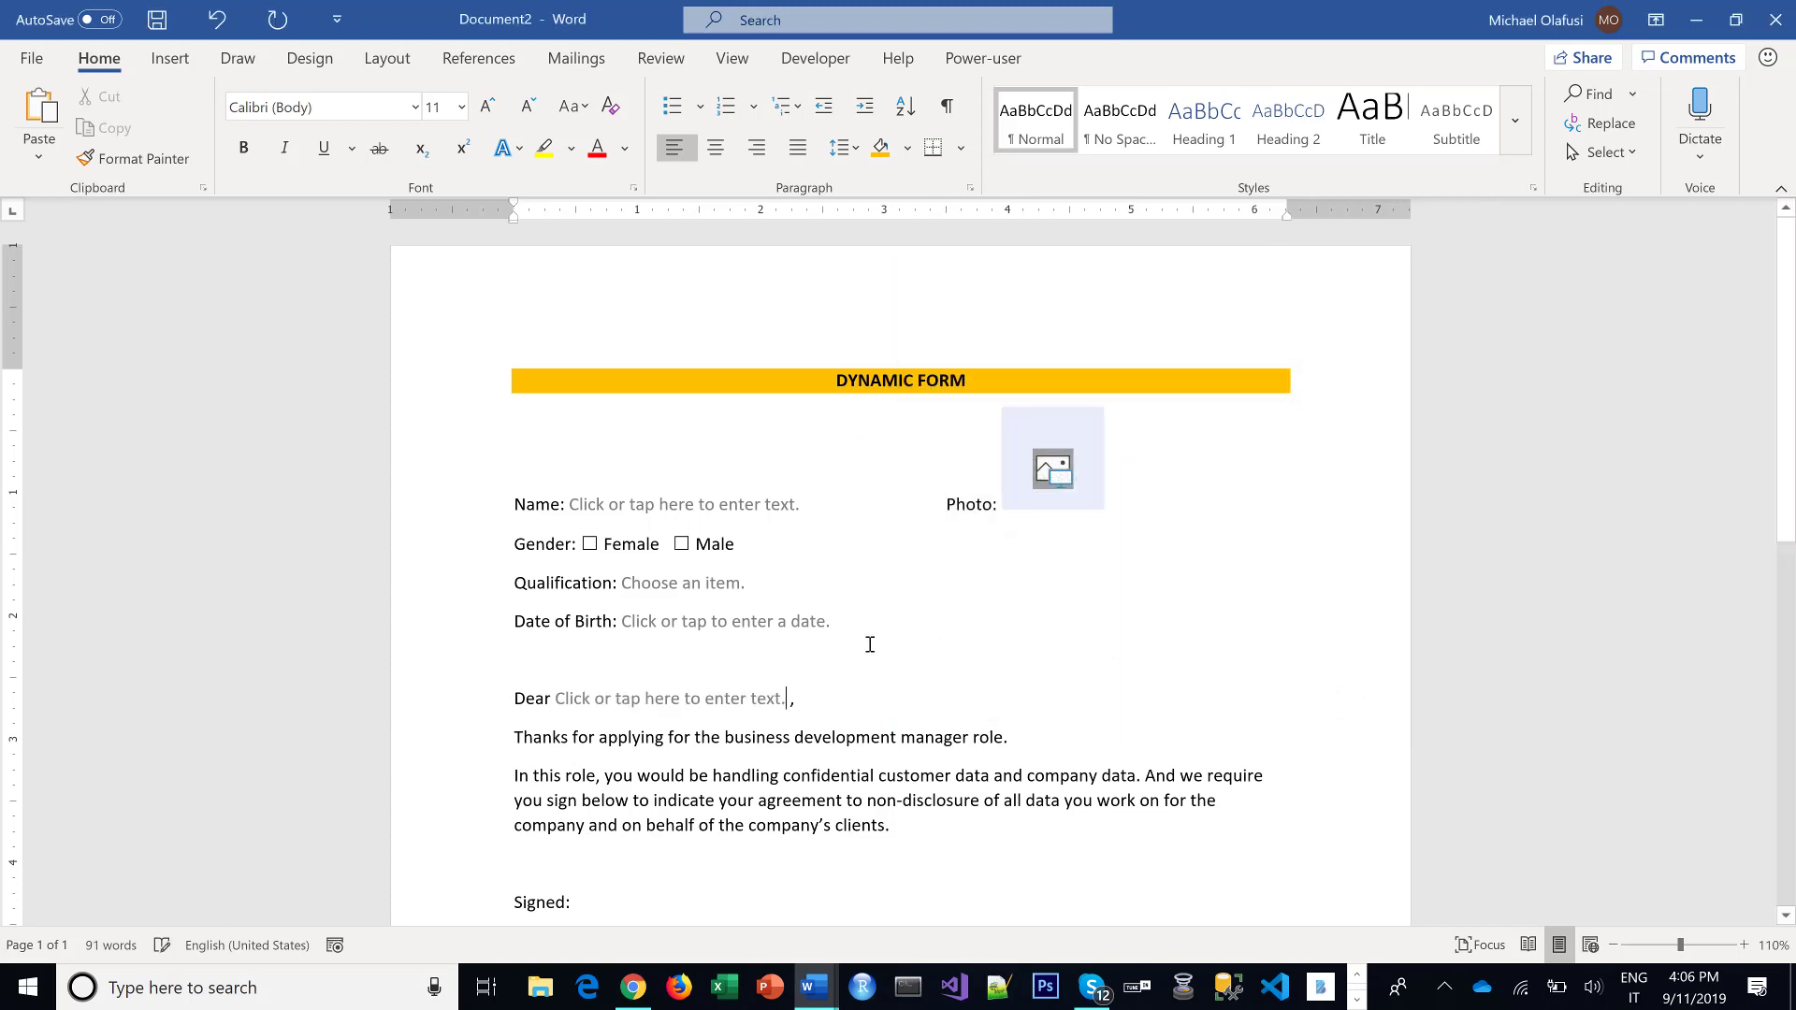
Paste-link the Name control after Signed: as Formatted Text (RTF).
{"action": "scroll", "coordinate": [599, 872], "scroll_direction": "down", "scroll_amount": 2}
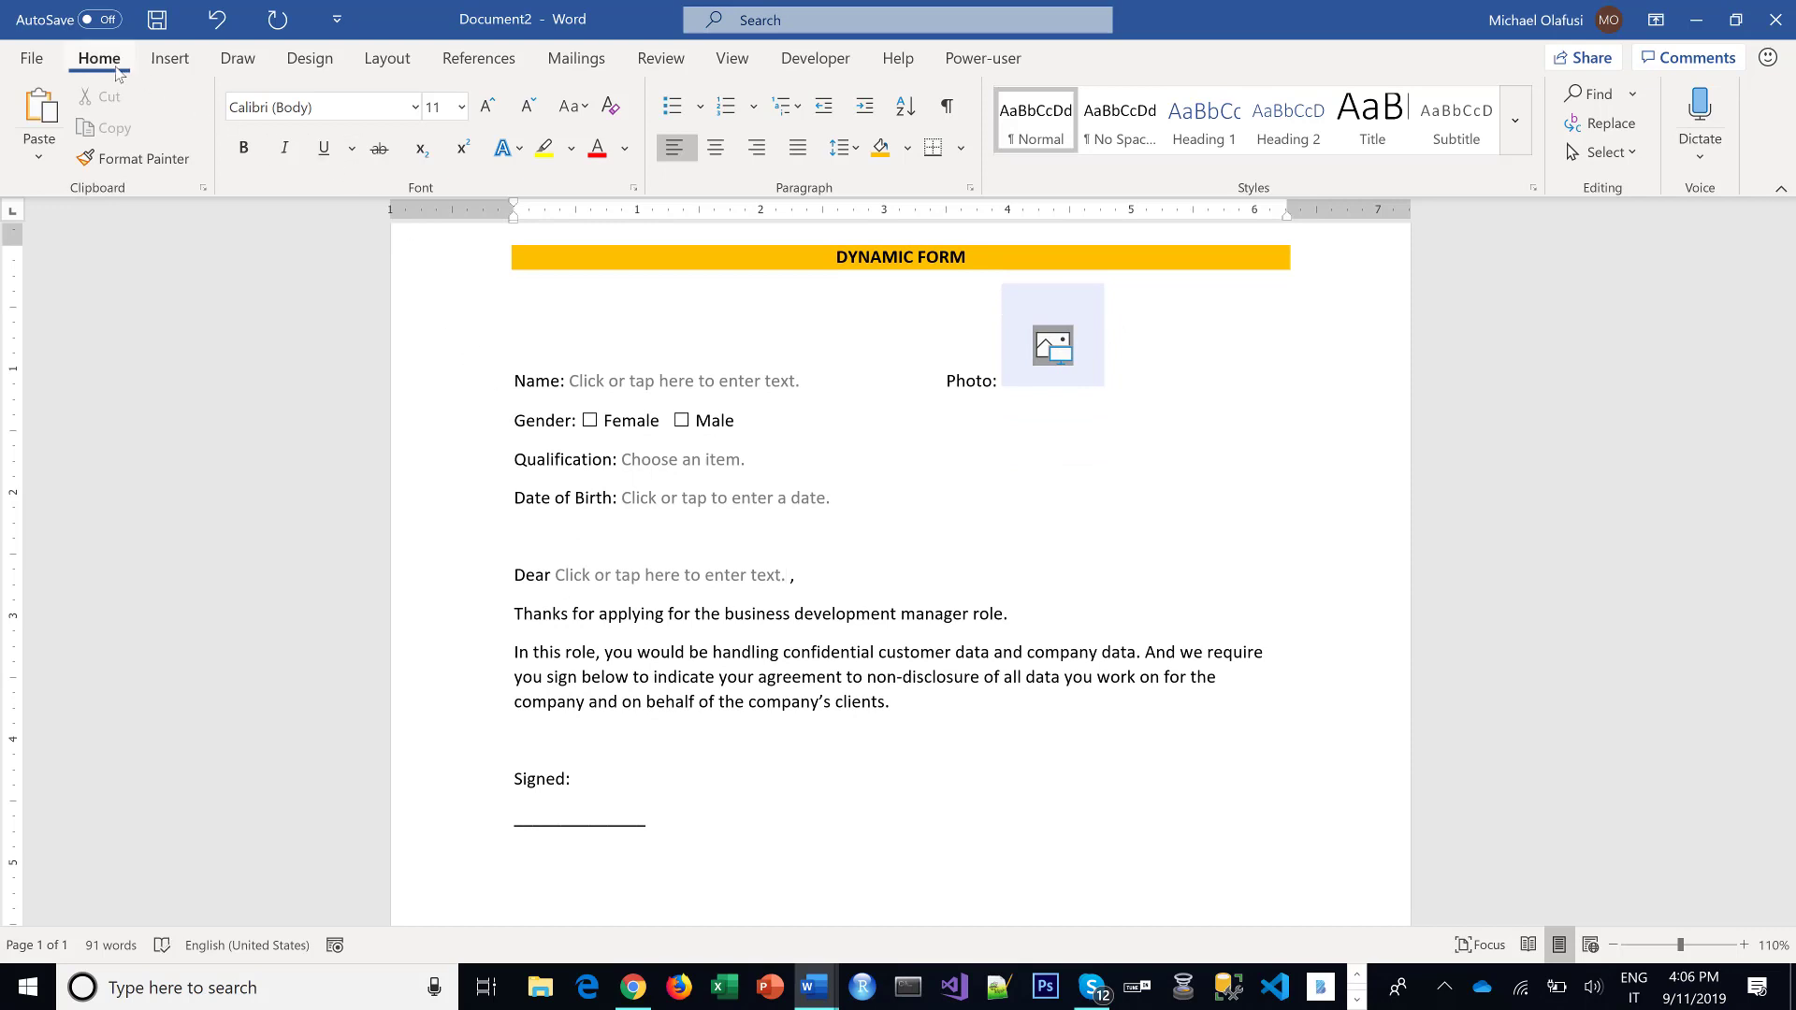
{"action": "left_click", "coordinate": [39, 149]}
{"action": "left_click", "coordinate": [83, 253]}
{"action": "left_click", "coordinate": [944, 415]}
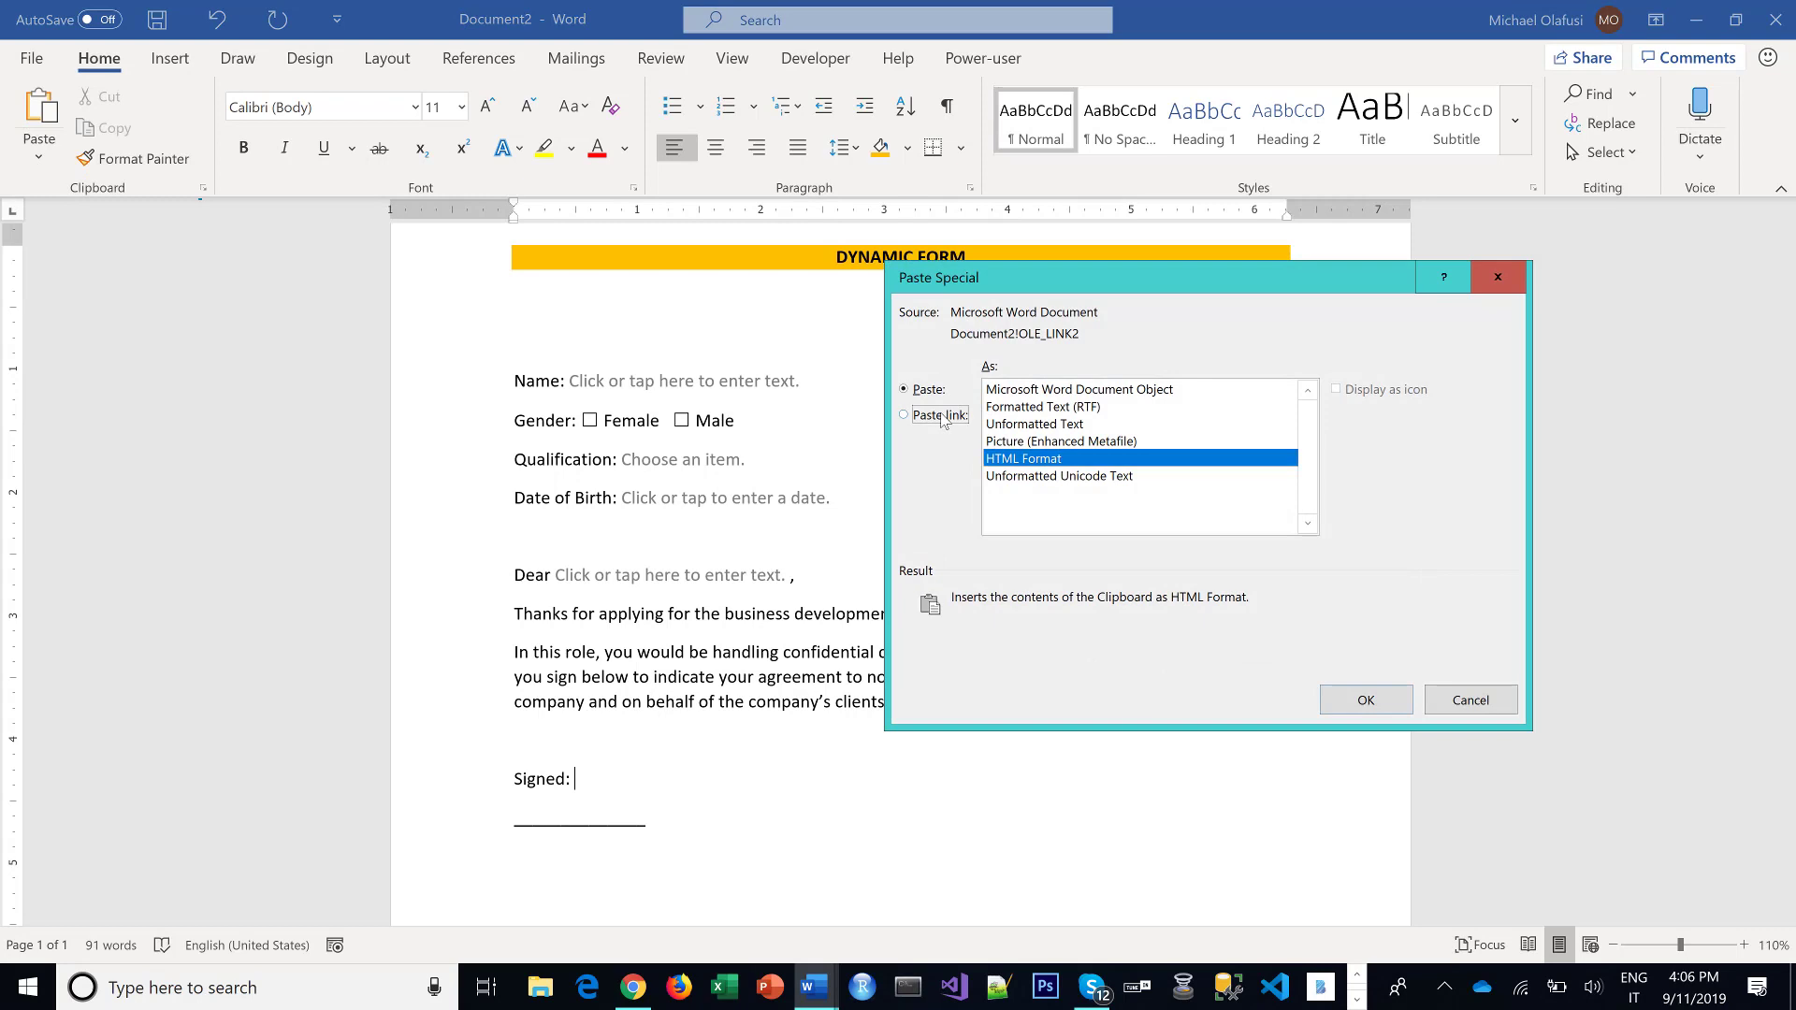
{"action": "left_click", "coordinate": [1048, 408]}
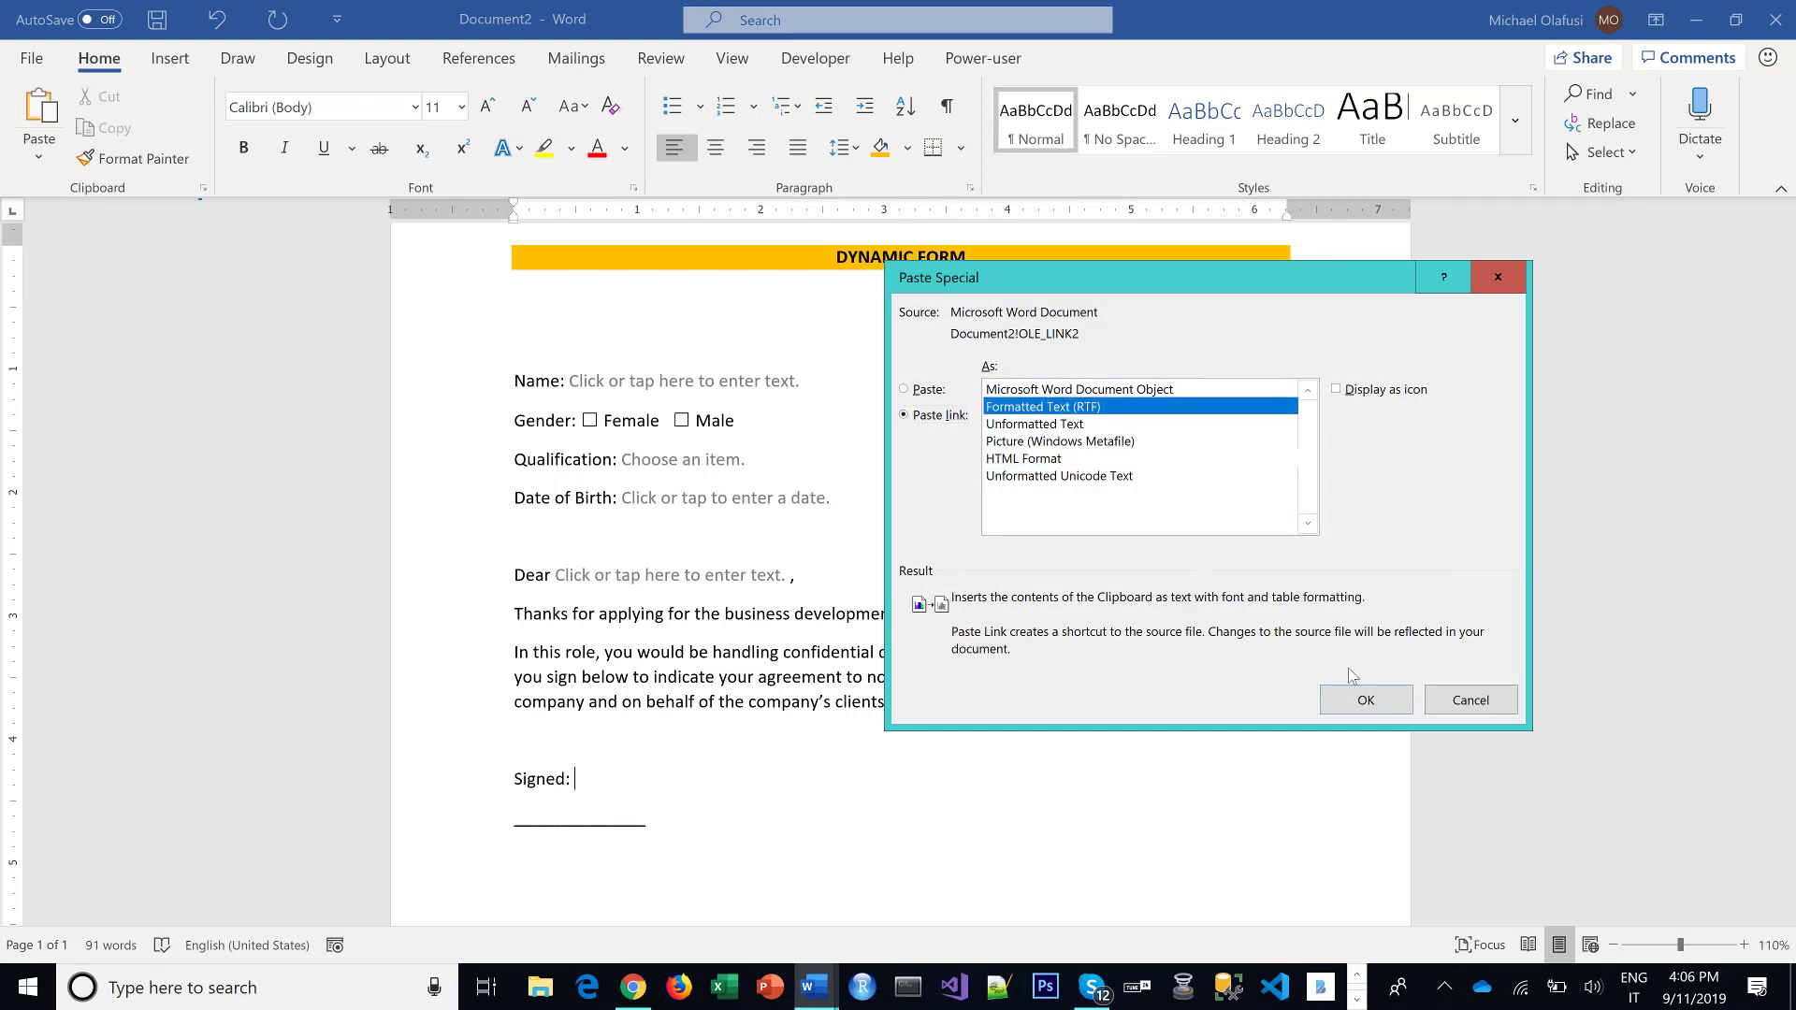
{"action": "left_click", "coordinate": [1366, 700]}
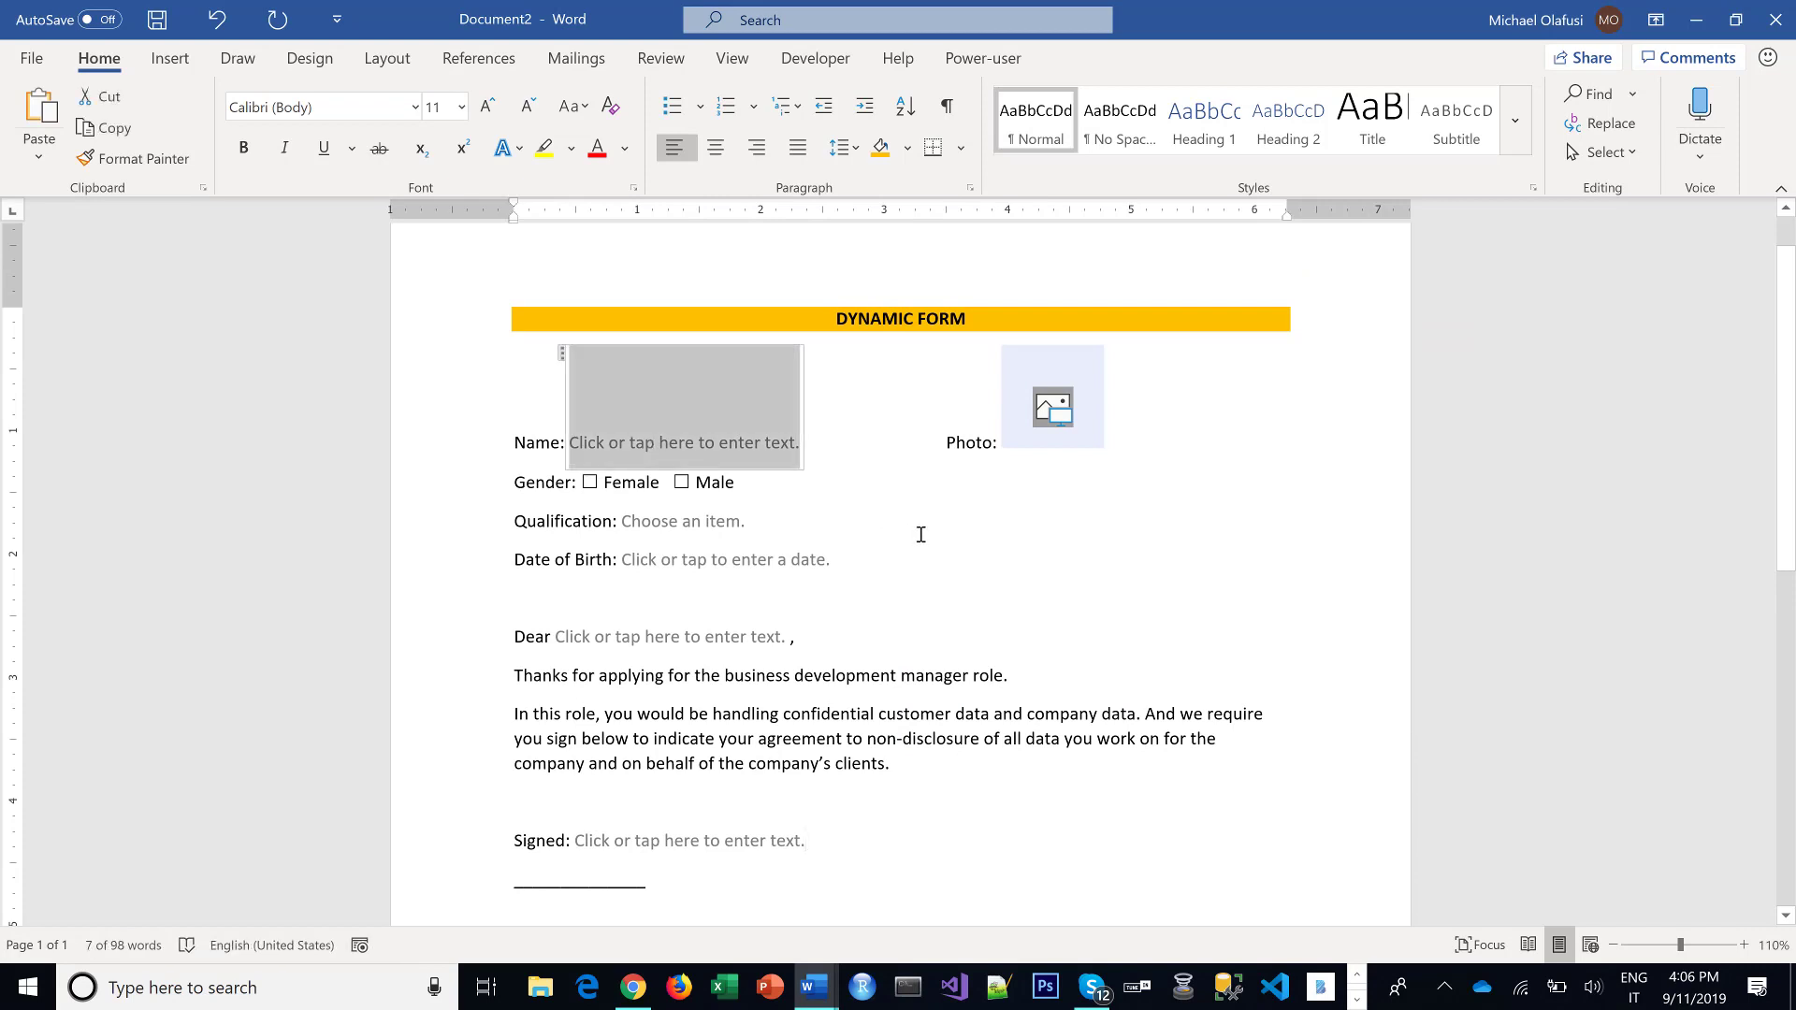
Enter the applicant's full name, choose Masters, and set Date of Birth to 9/16/2019.
{"action": "type", "text": "Michael O"}
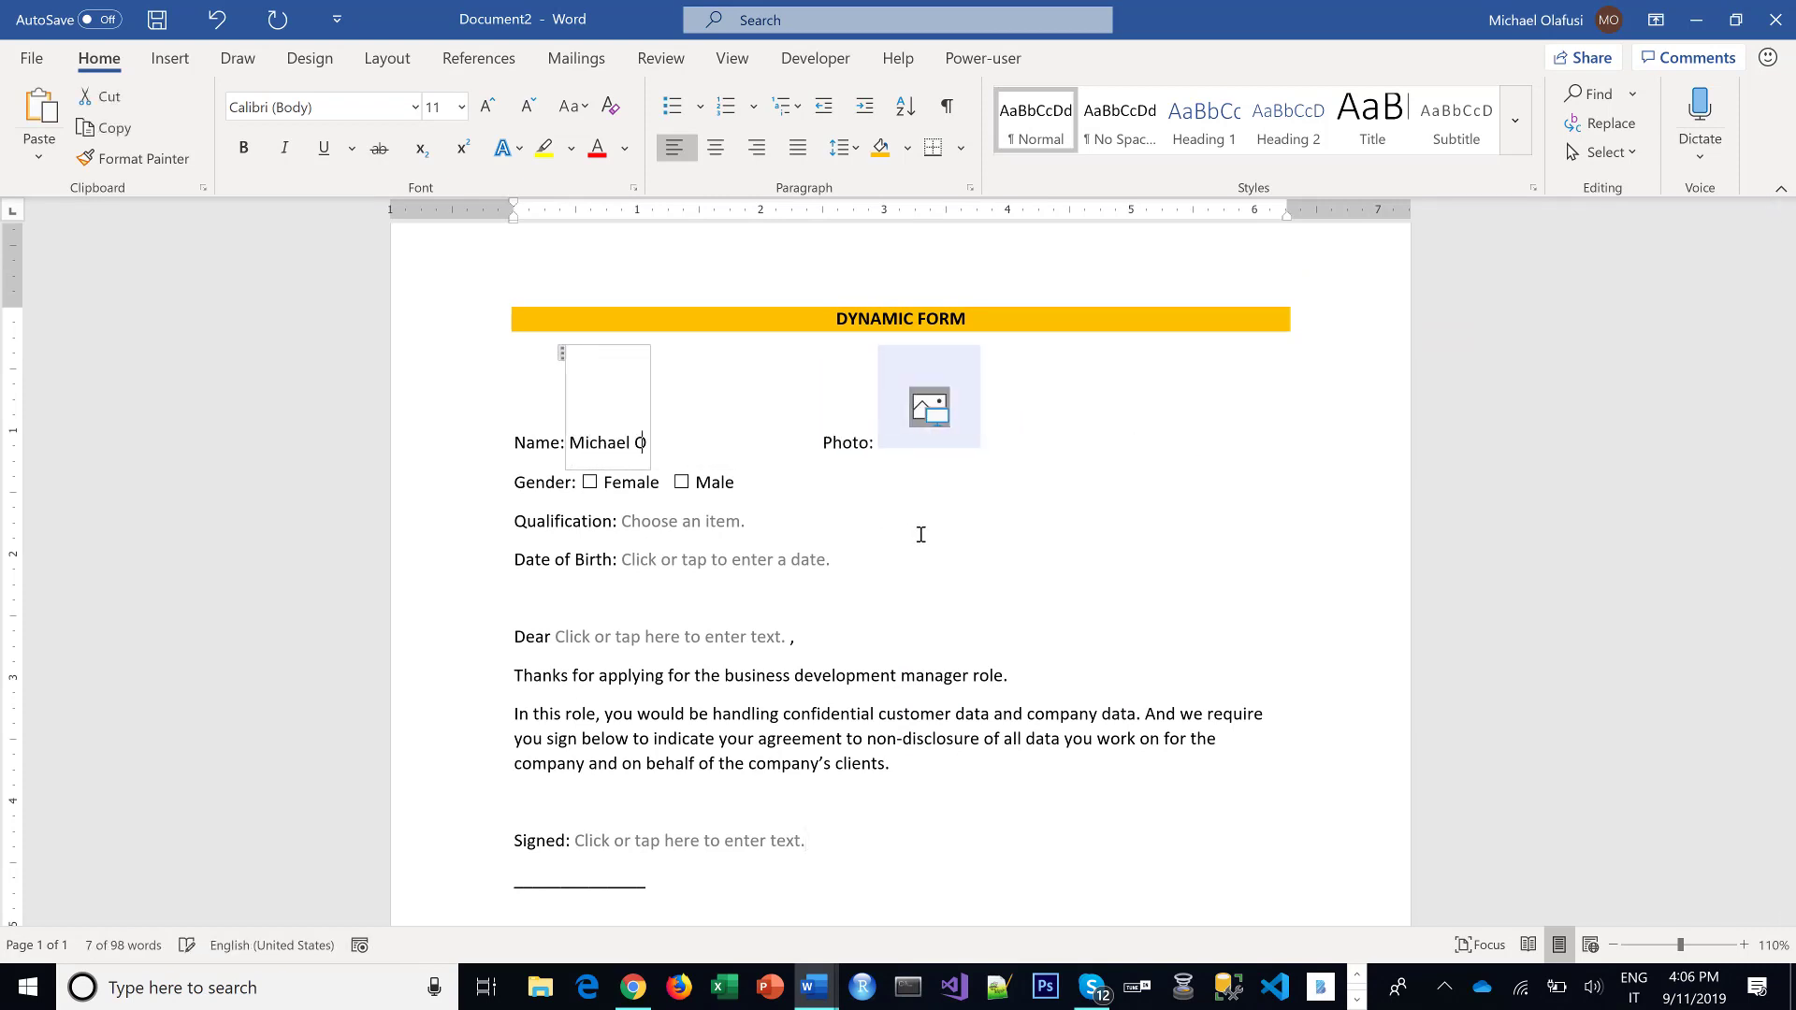
{"action": "type", "text": "lafusi"}
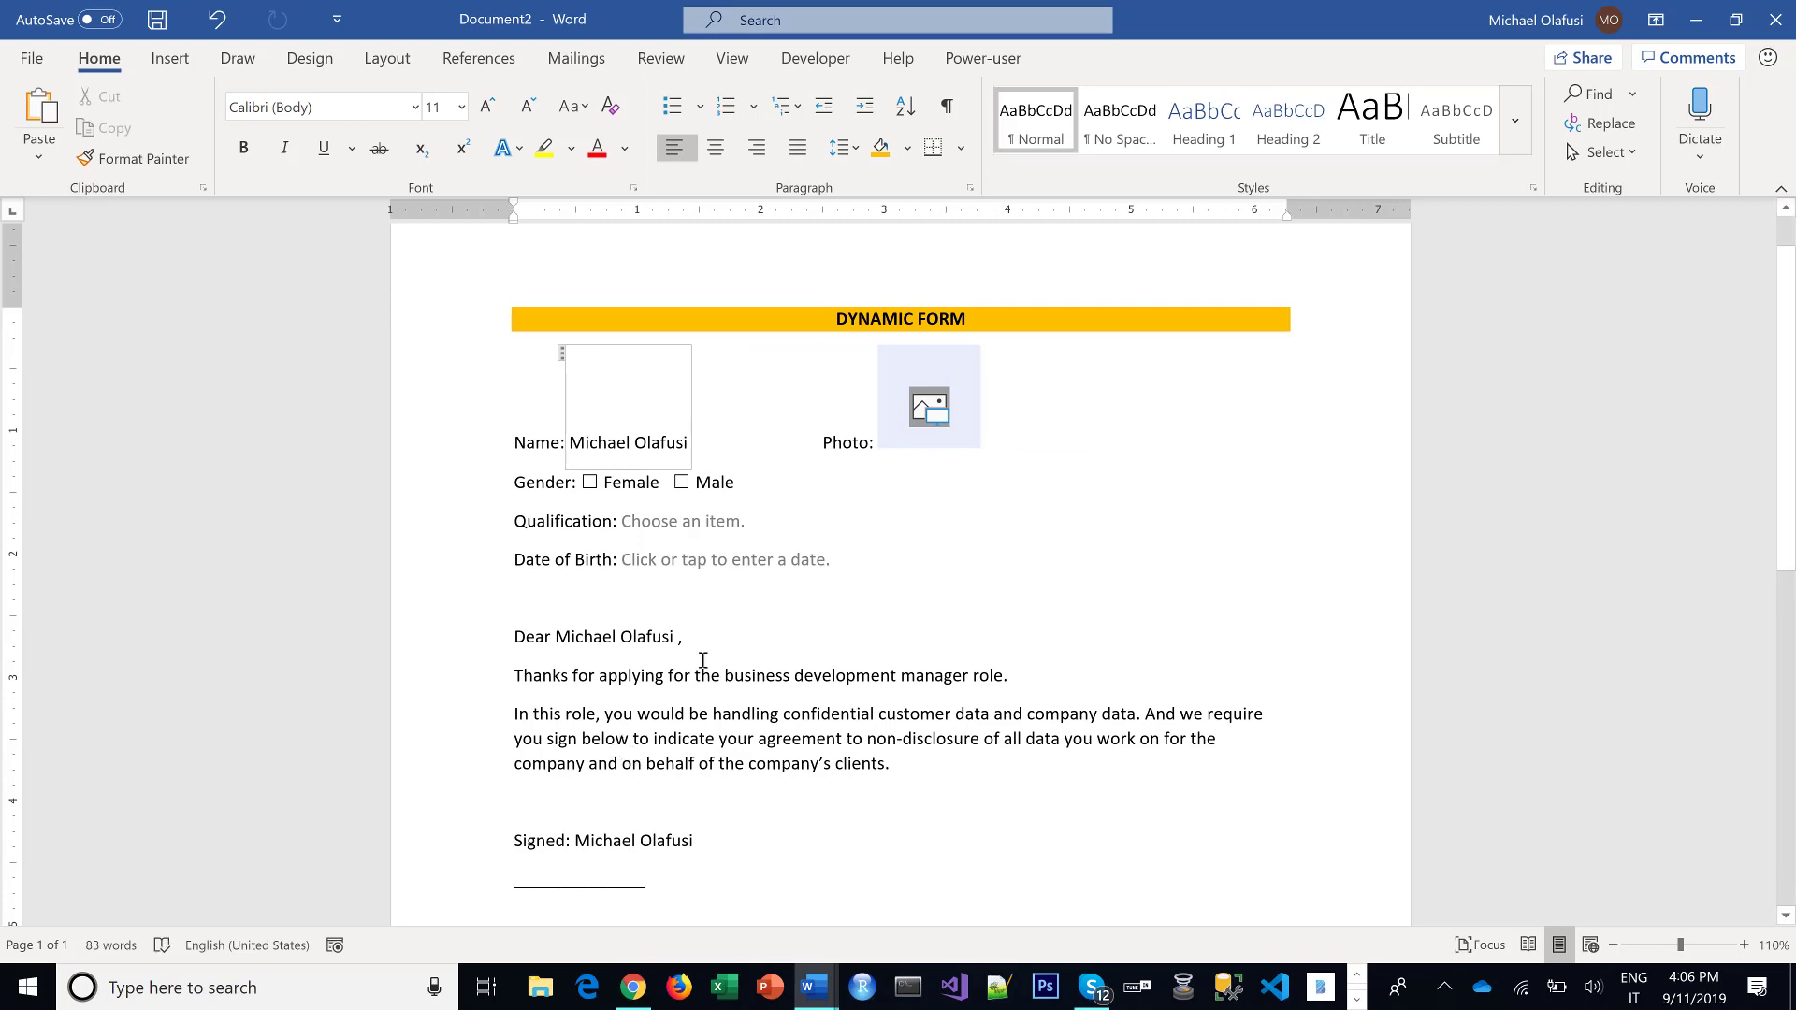
{"action": "left_click", "coordinate": [743, 714]}
{"action": "left_click", "coordinate": [697, 518]}
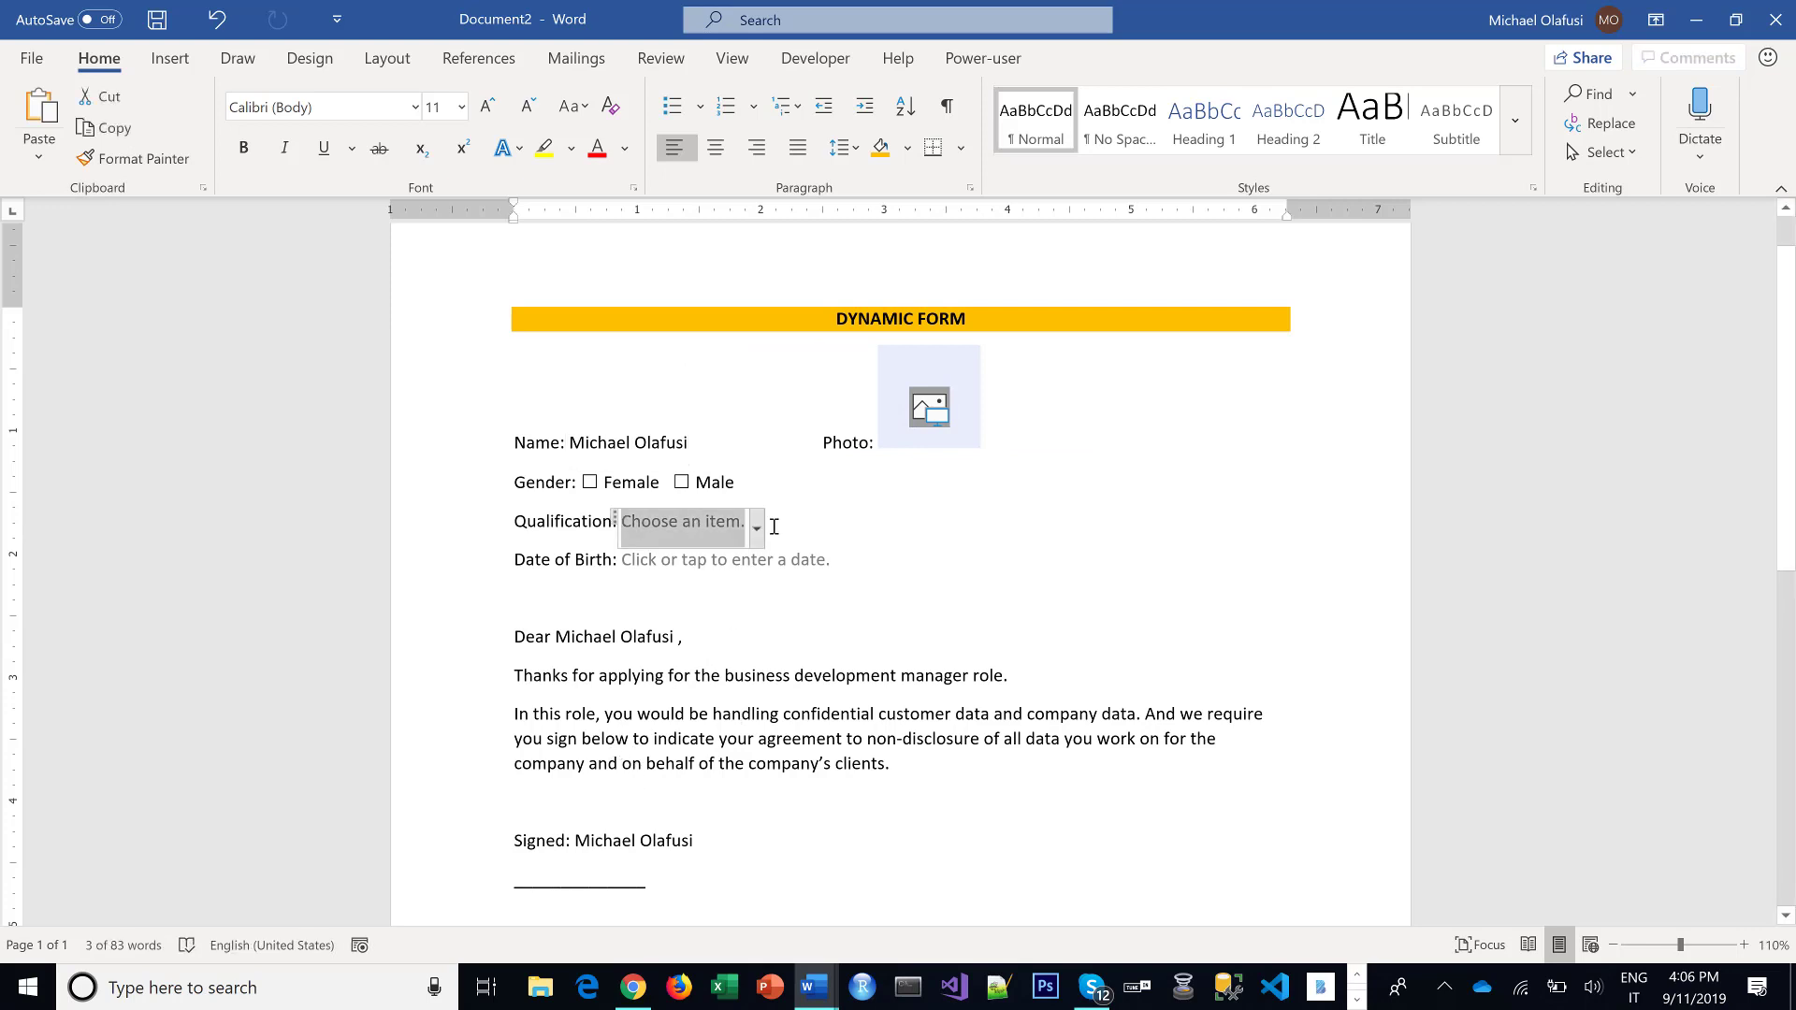
{"action": "left_click", "coordinate": [758, 533]}
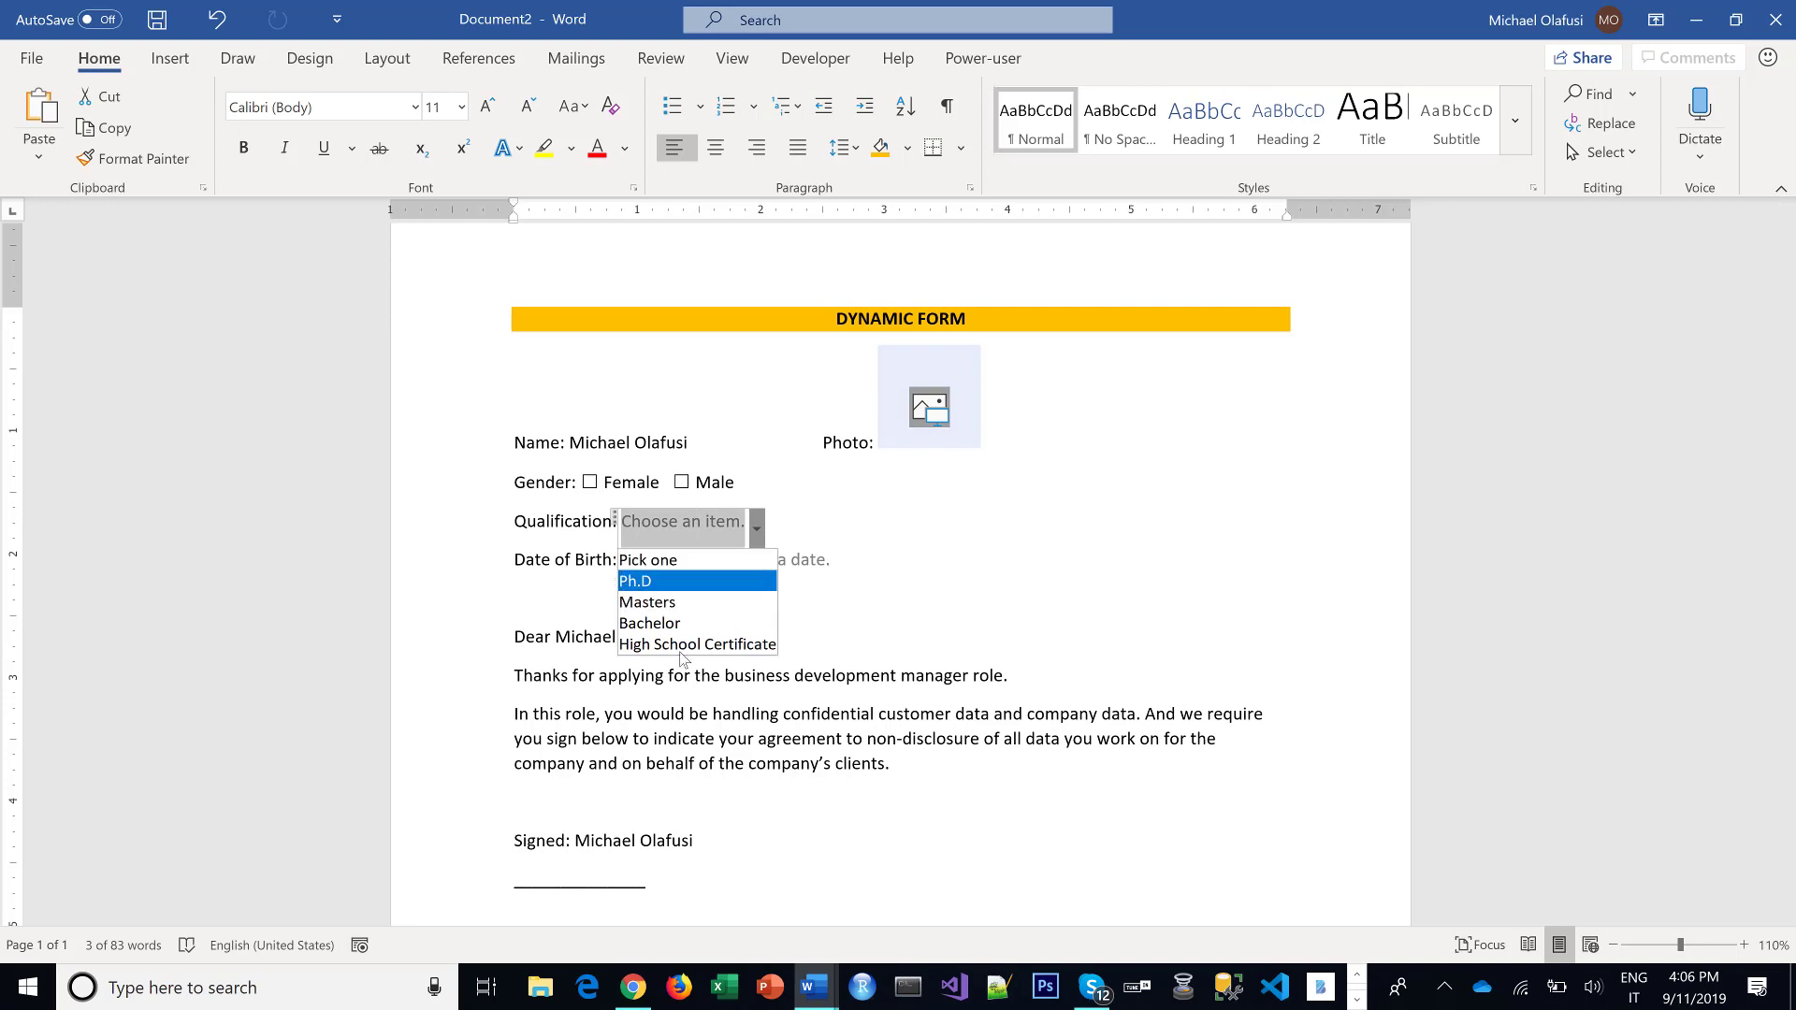
{"action": "left_click", "coordinate": [689, 603]}
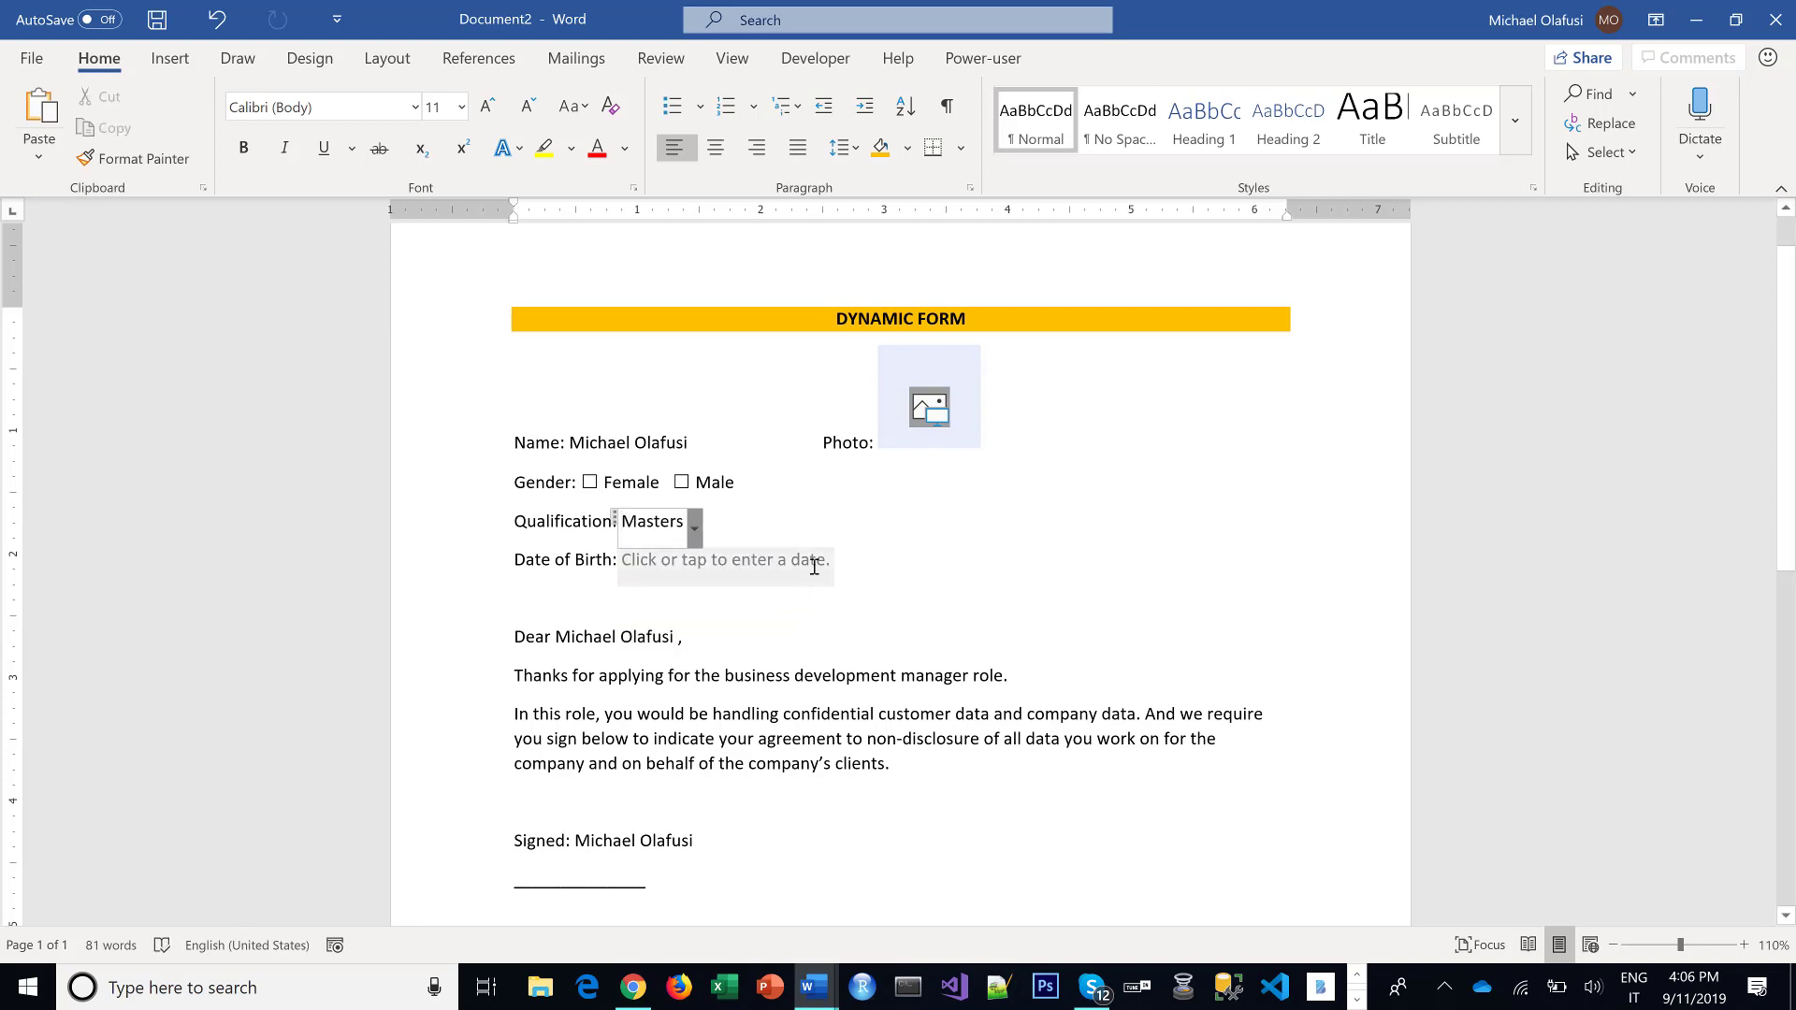
{"action": "left_click", "coordinate": [814, 561]}
{"action": "left_click", "coordinate": [845, 567]}
{"action": "left_click", "coordinate": [715, 686]}
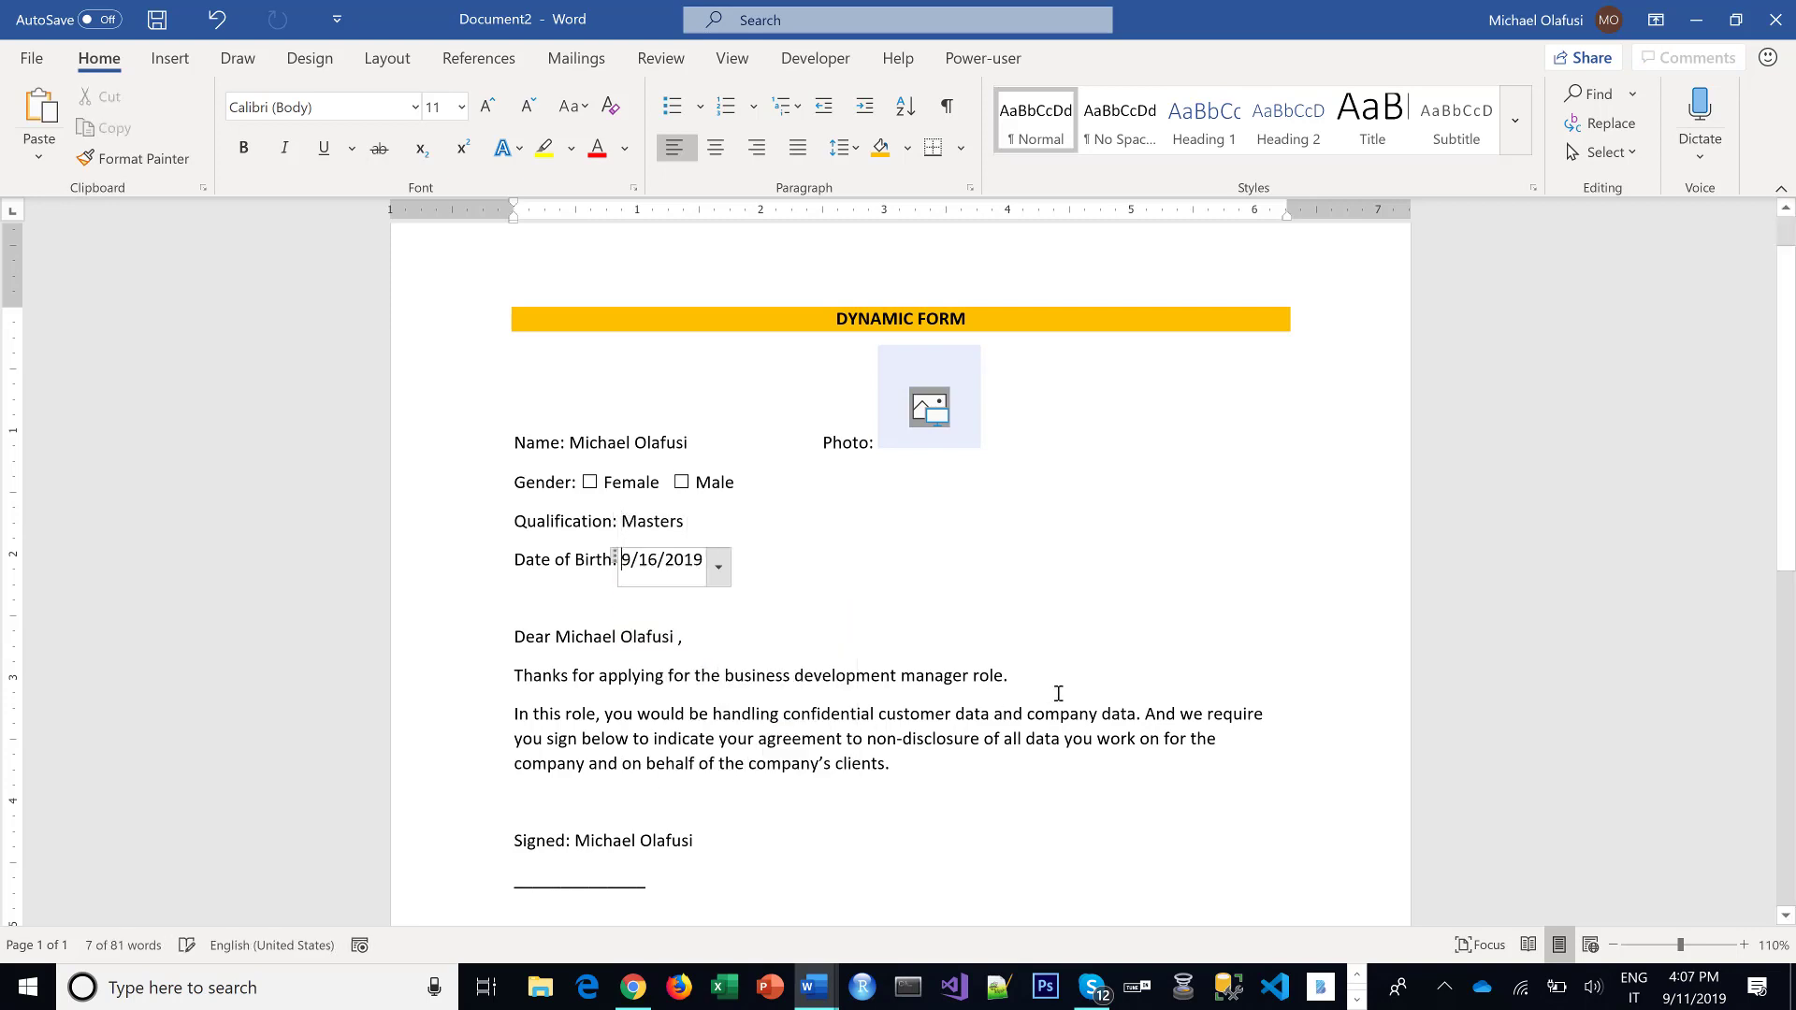
Insert the applicant's photo from a file into Photo and enlarge it.
{"action": "left_click", "coordinate": [936, 414]}
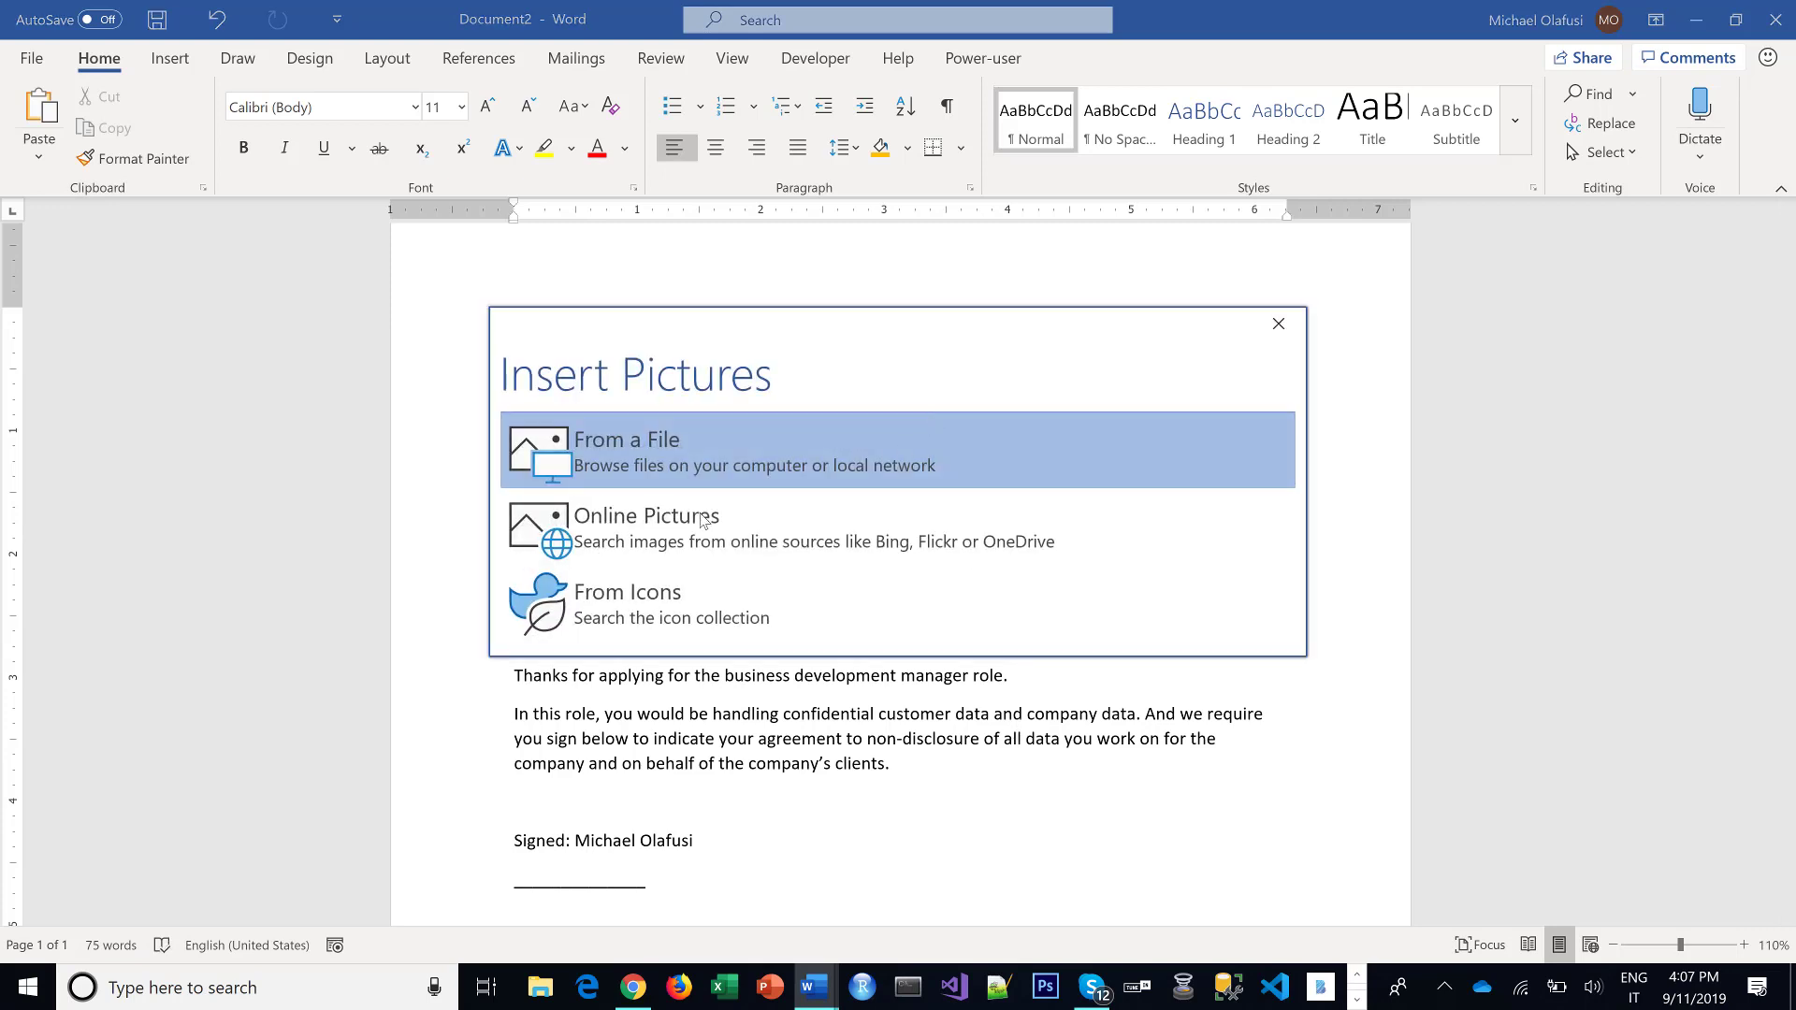
{"action": "left_click", "coordinate": [683, 468]}
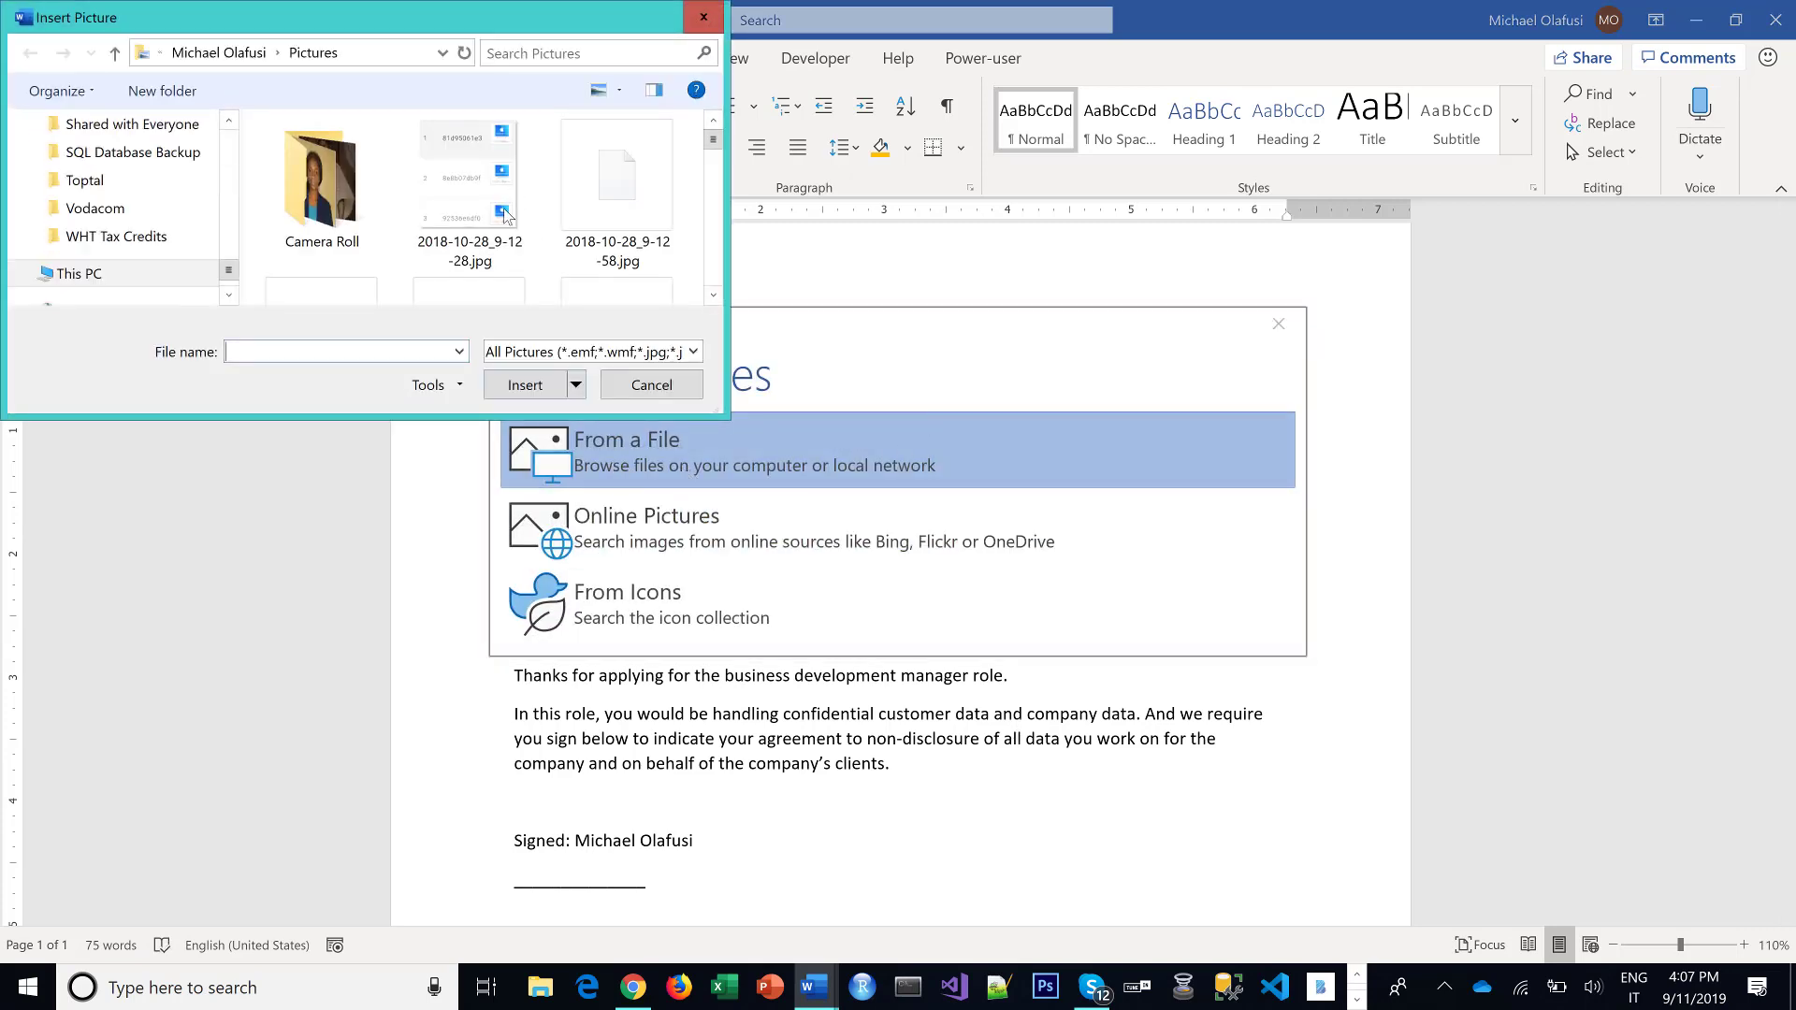
{"action": "scroll", "coordinate": [508, 217], "scroll_direction": "down", "scroll_amount": 5}
{"action": "scroll", "coordinate": [506, 217], "scroll_direction": "down", "scroll_amount": 10}
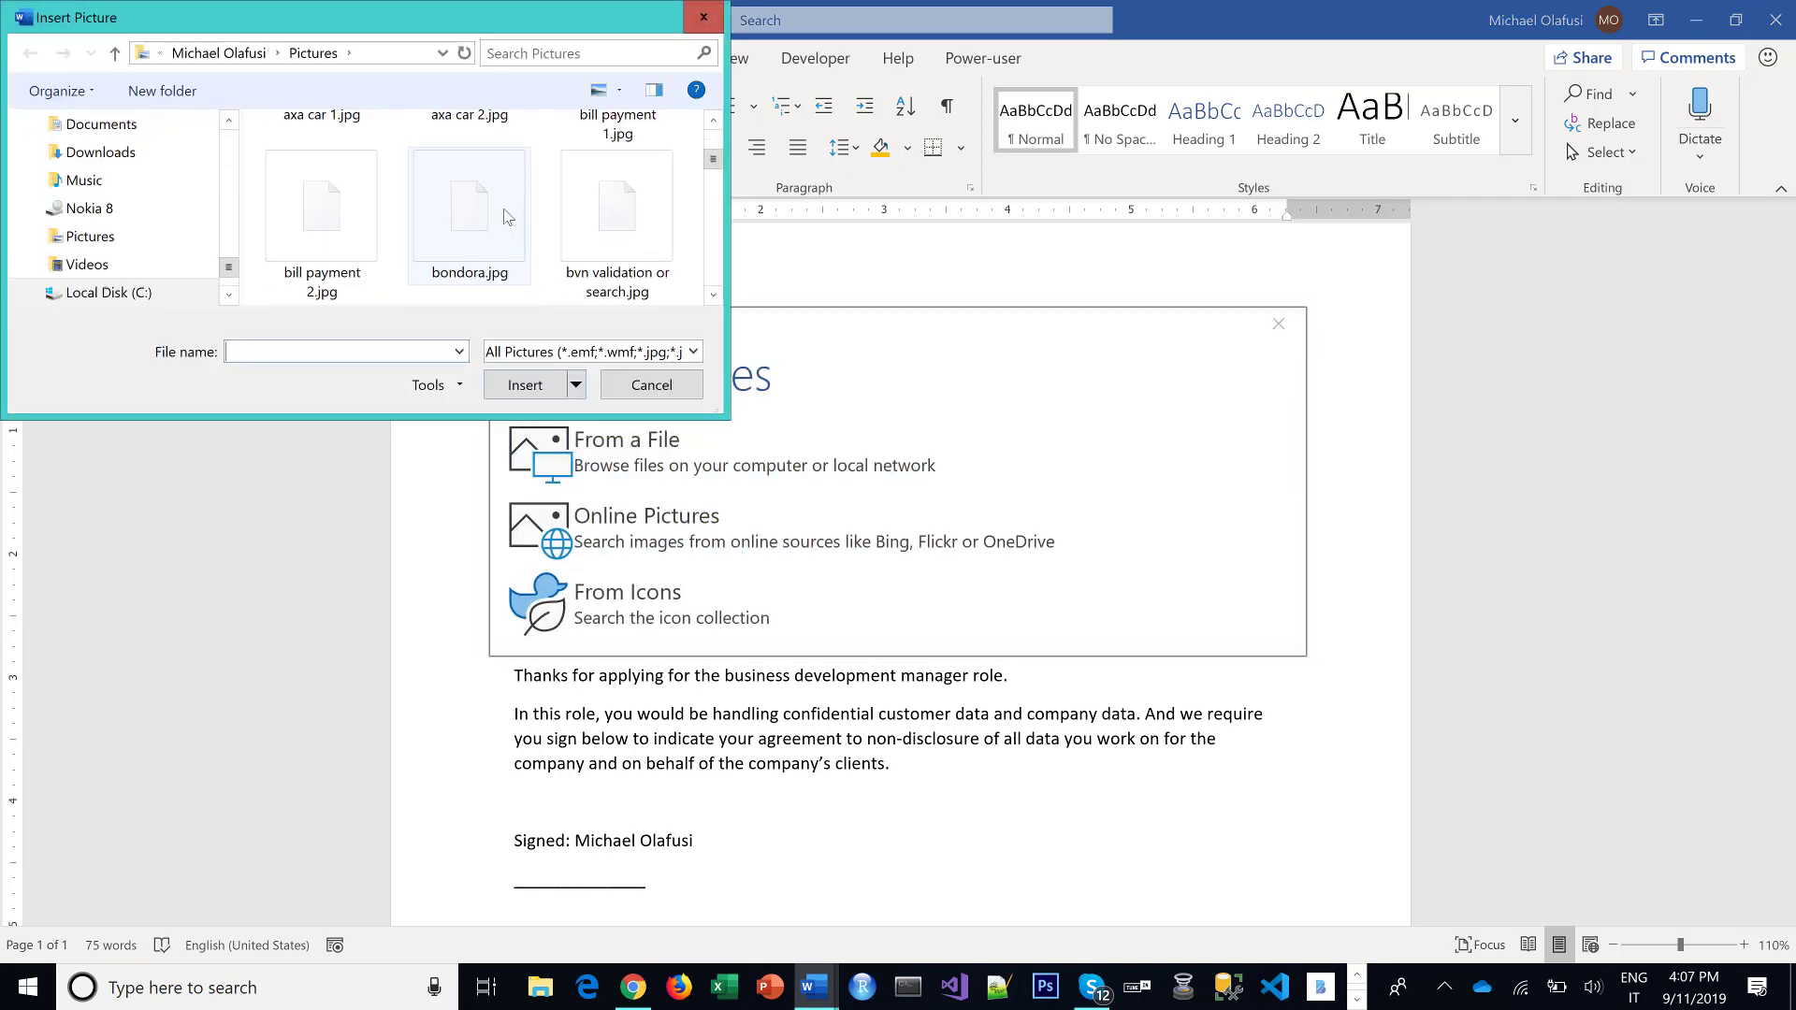
{"action": "scroll", "coordinate": [506, 217], "scroll_direction": "down", "scroll_amount": 10}
{"action": "scroll", "coordinate": [506, 217], "scroll_direction": "up", "scroll_amount": 3}
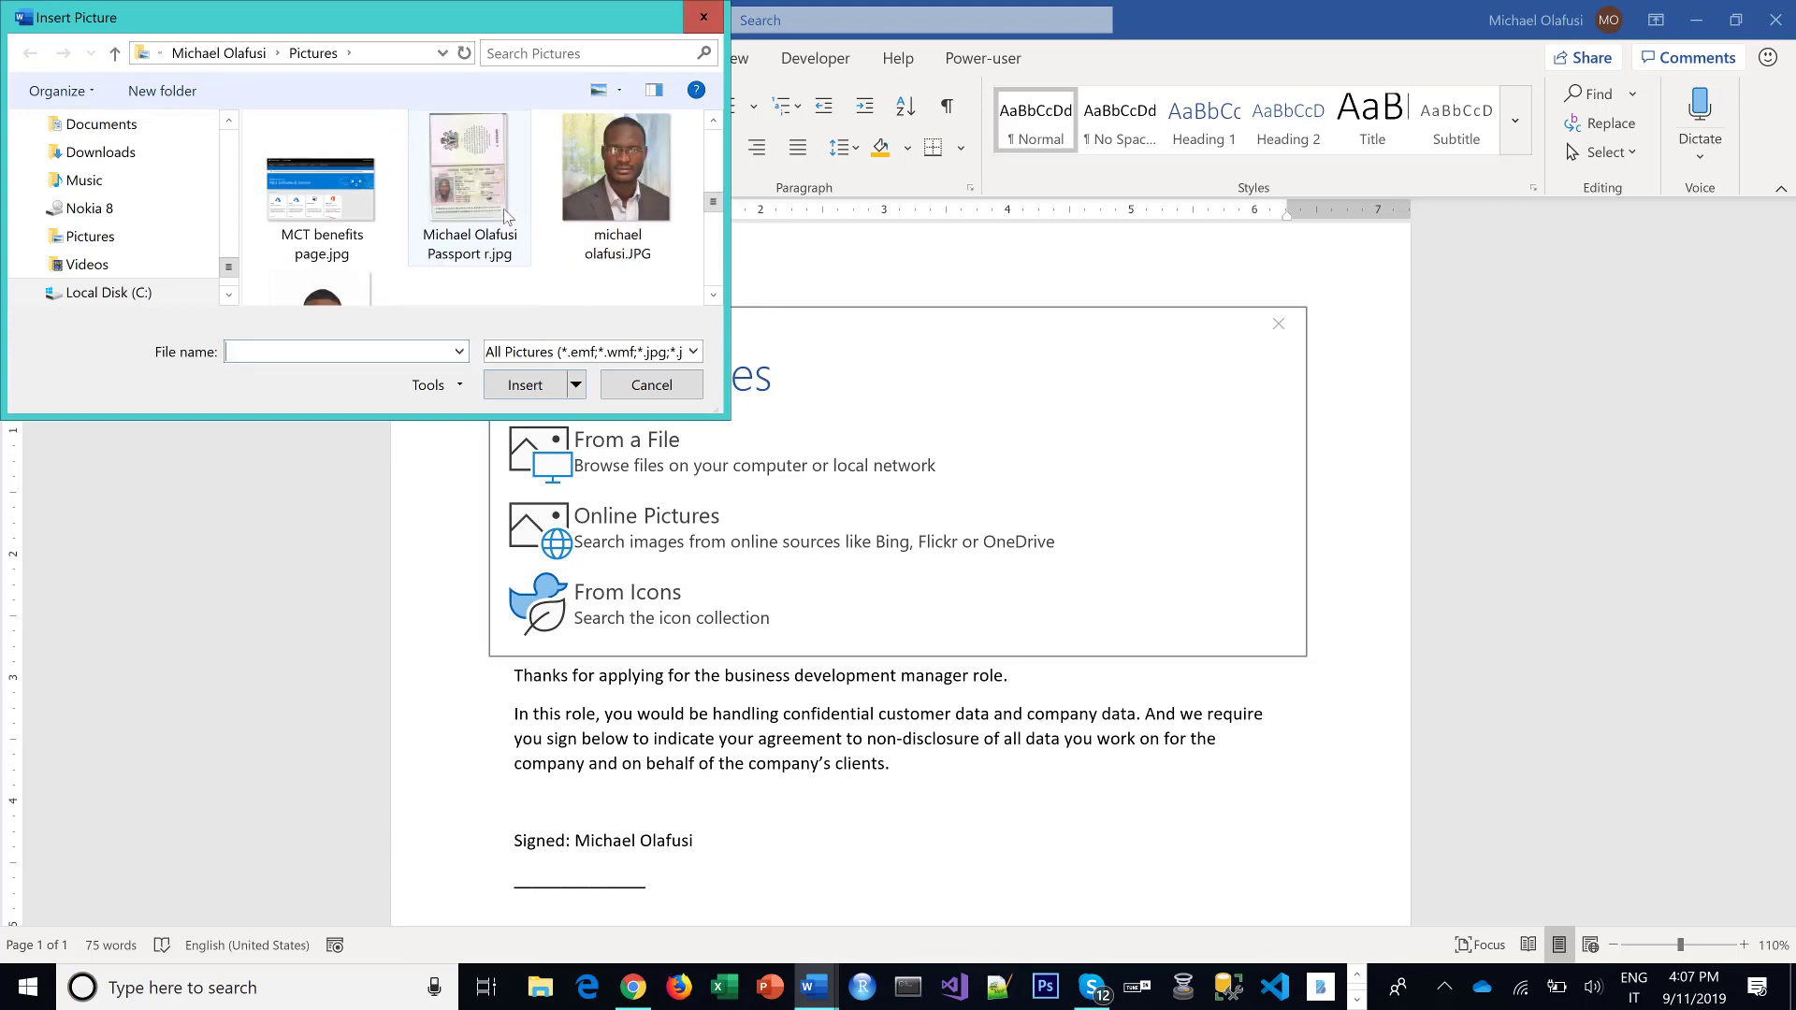
{"action": "left_click", "coordinate": [618, 178]}
{"action": "left_click", "coordinate": [527, 385]}
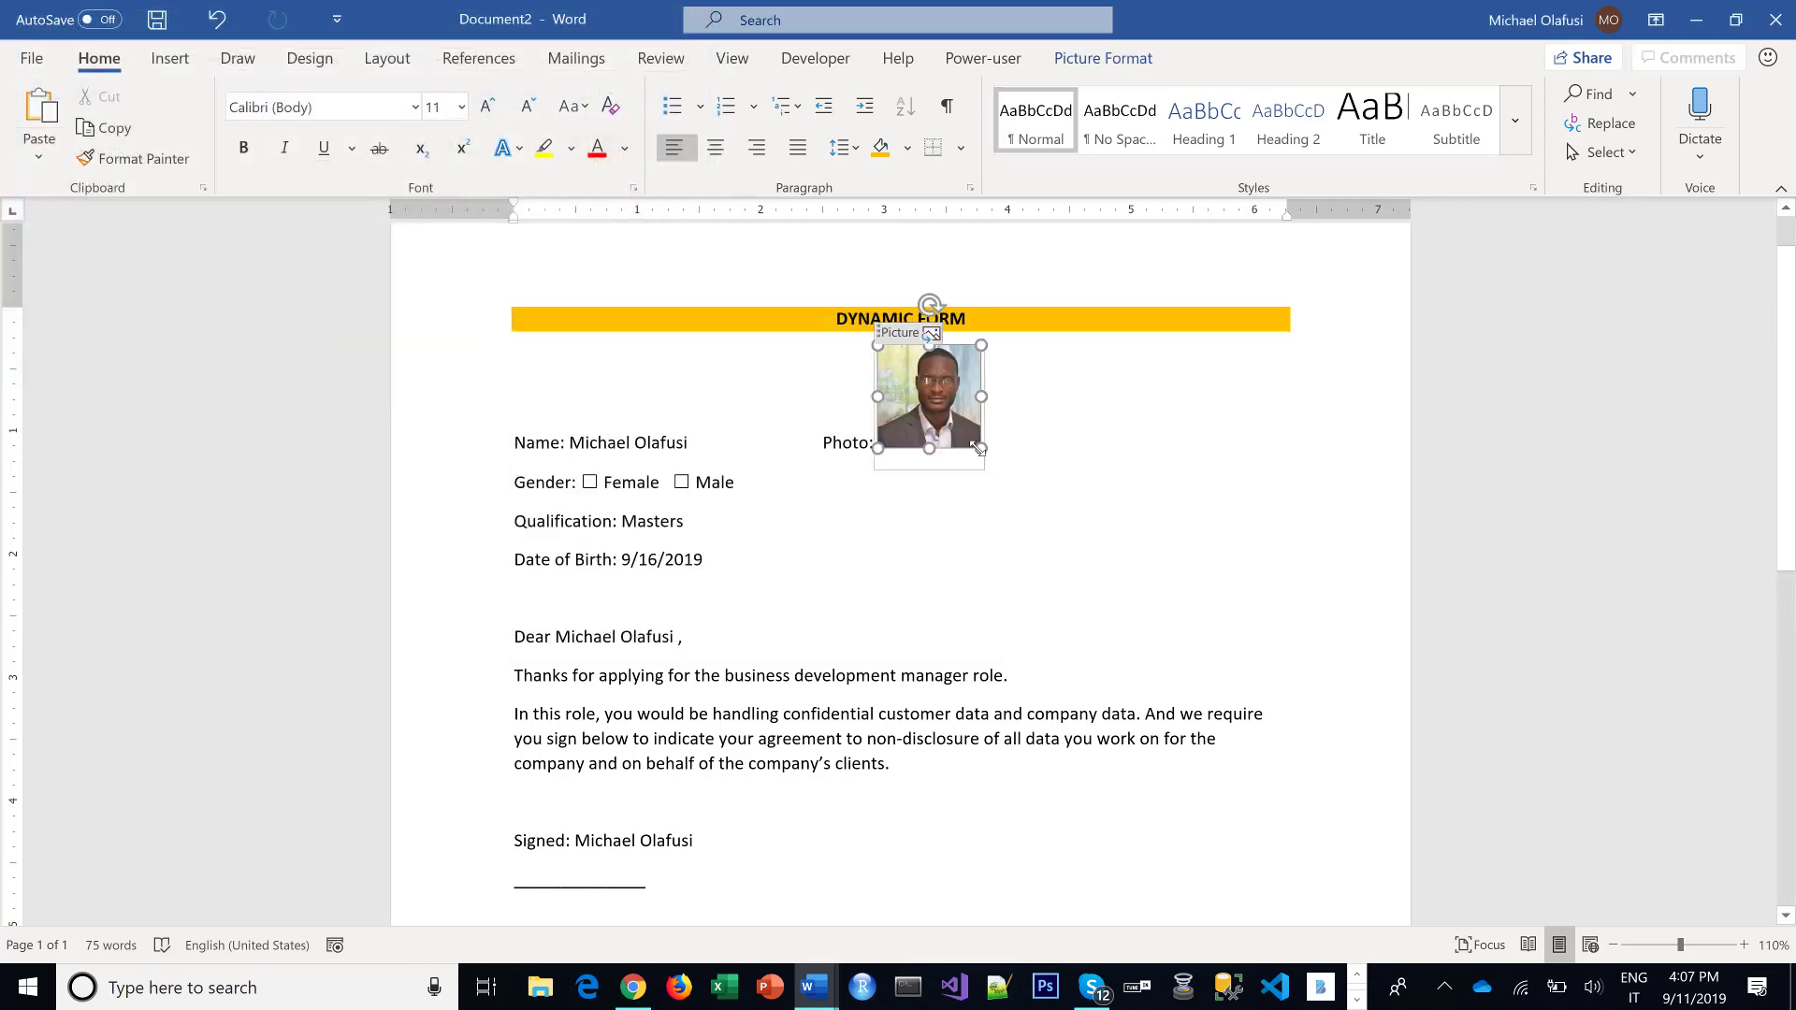
{"action": "left_click_drag", "start_coordinate": [977, 448], "coordinate": [1042, 491]}
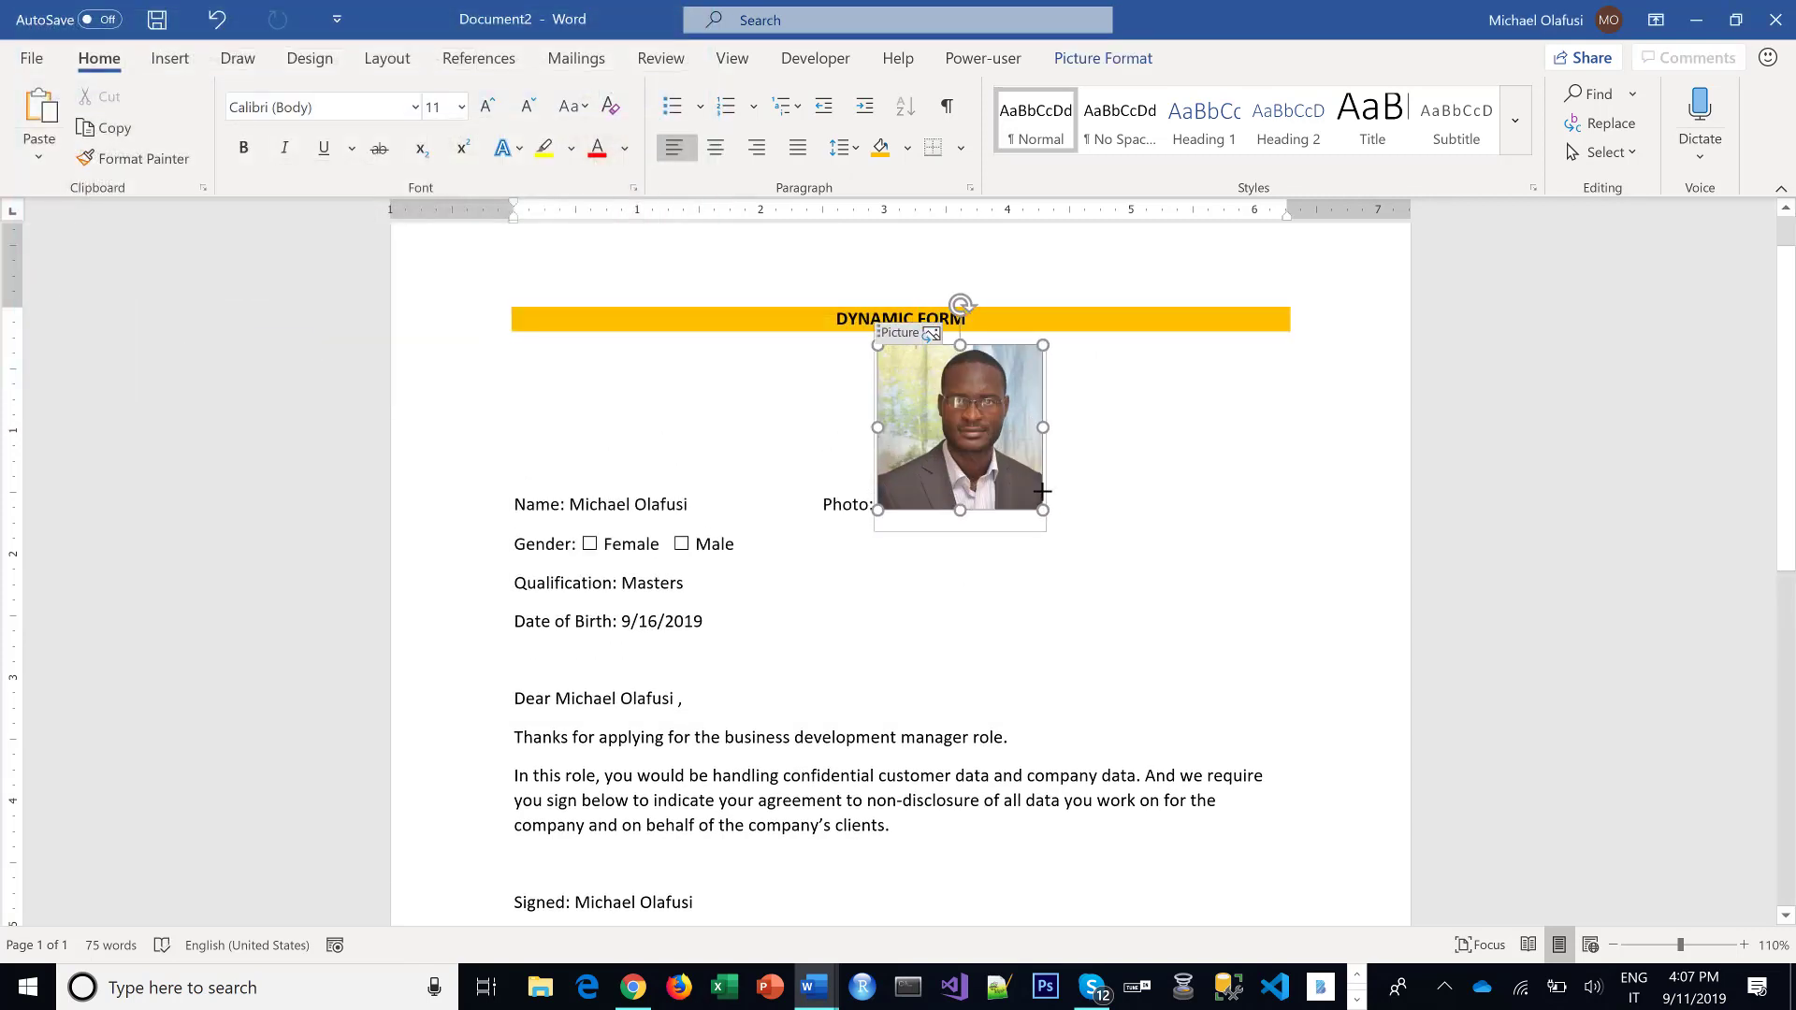
{"action": "right_click", "coordinate": [991, 439]}
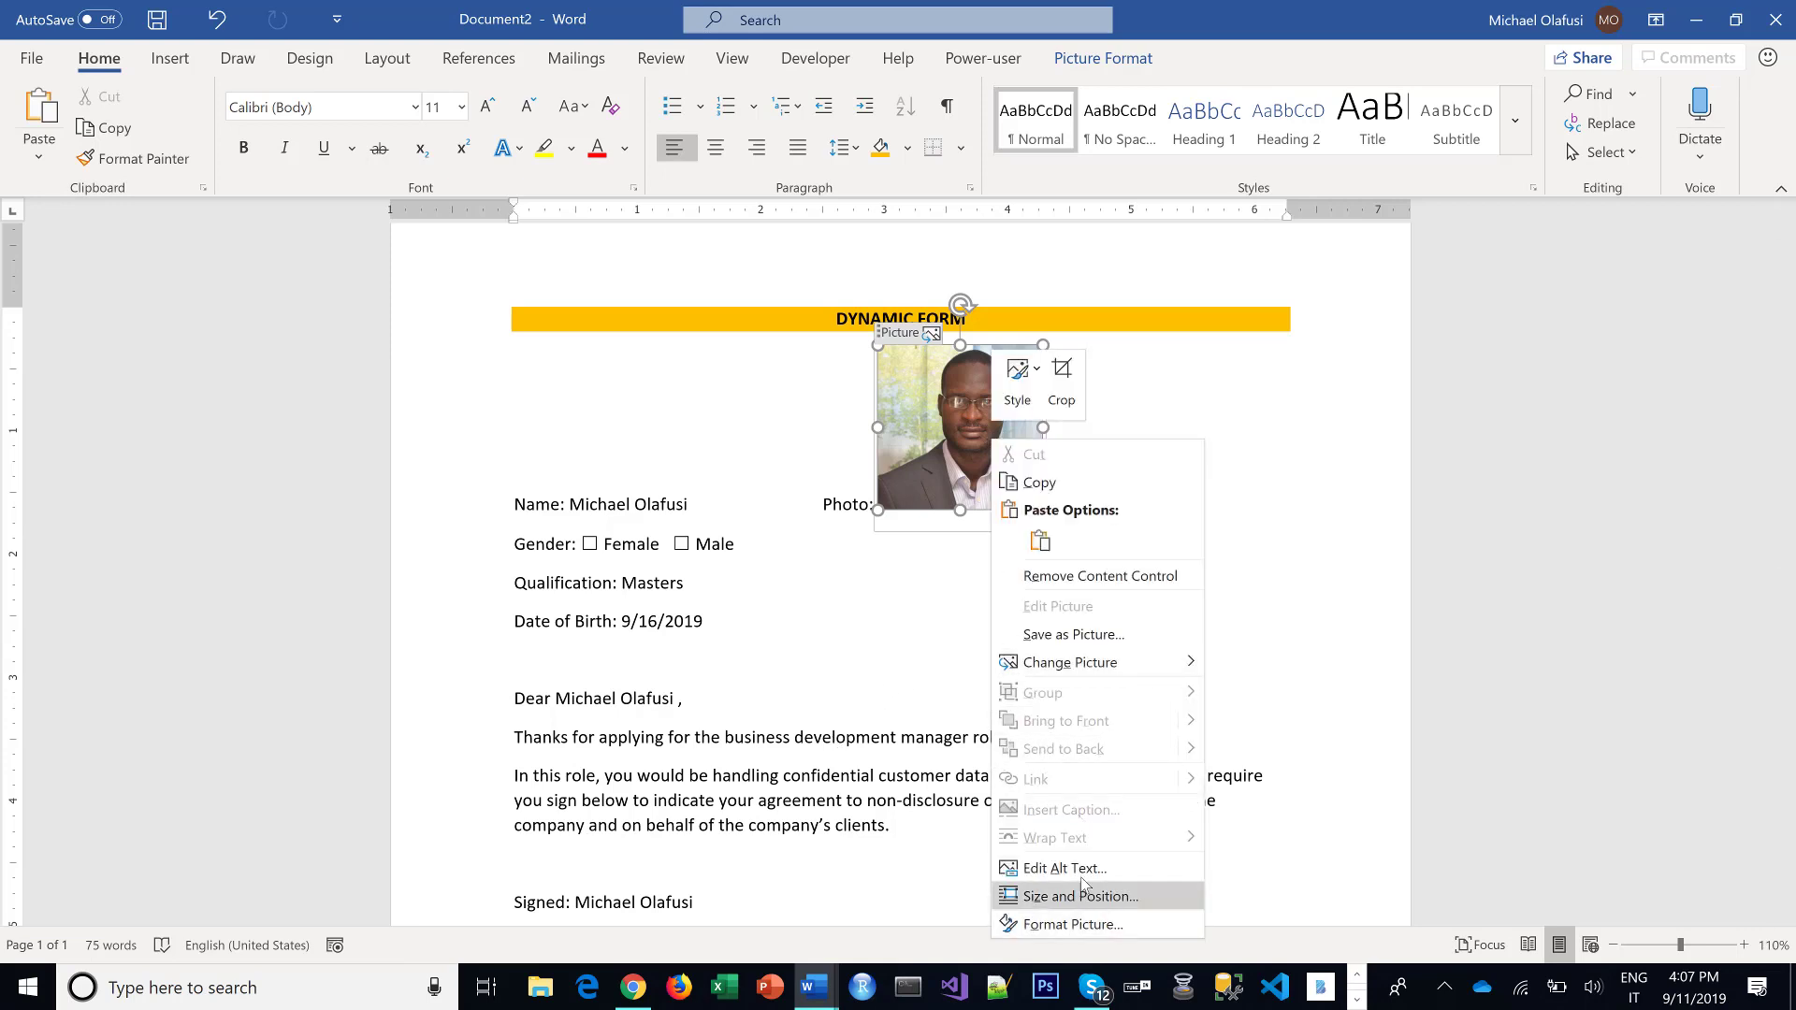
{"action": "key", "text": "Escape"}
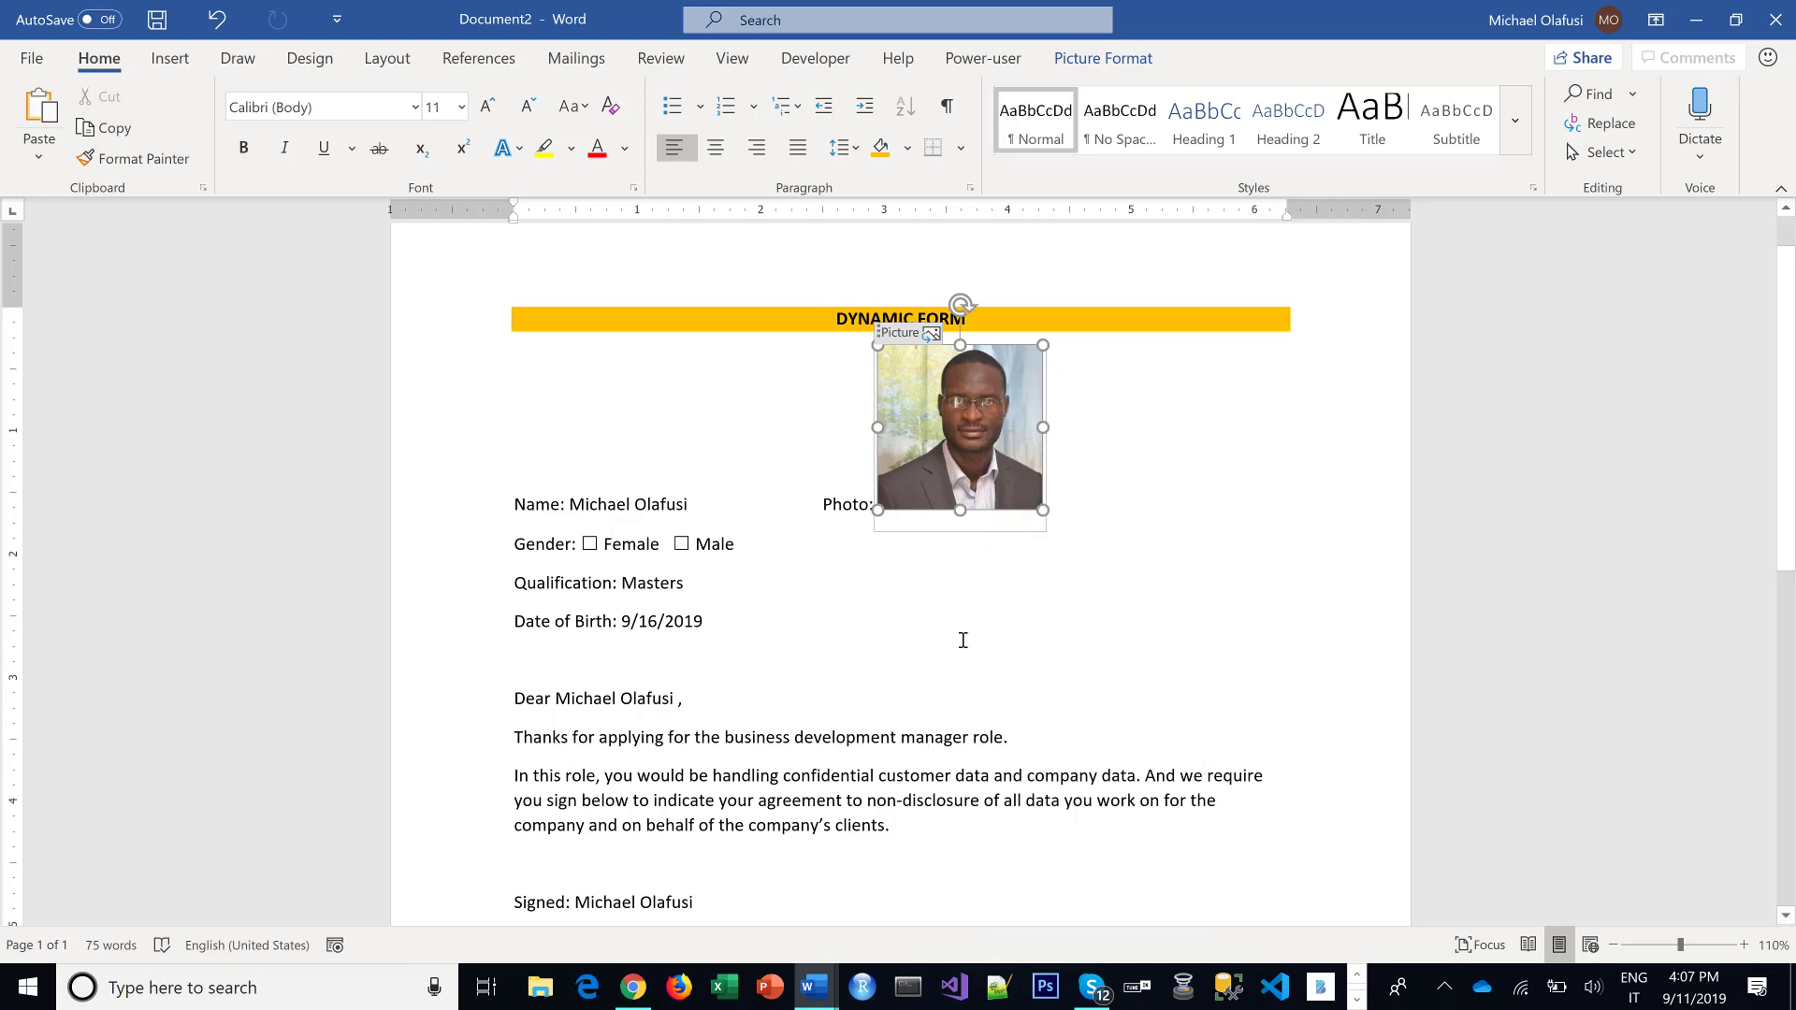